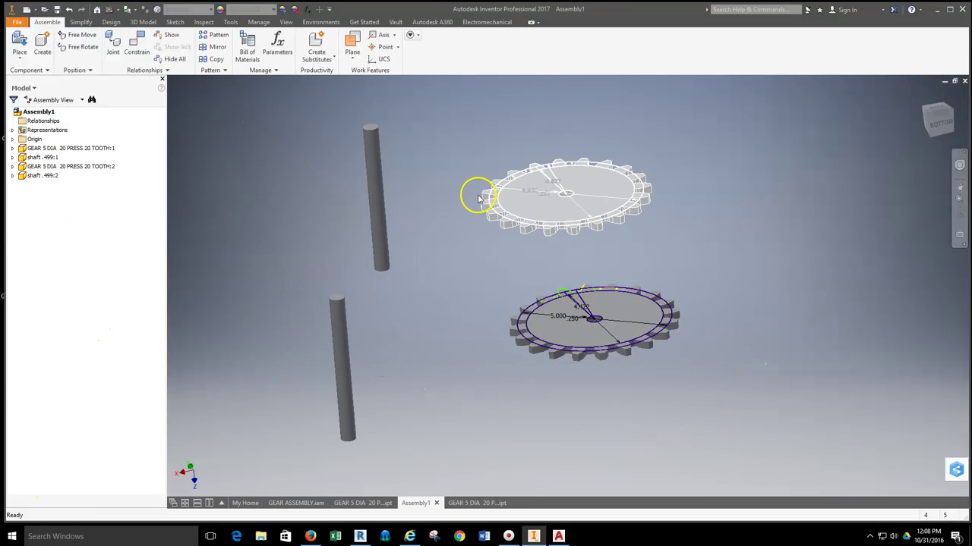
Free-rotate the upper gear, GEAR 5 DIA 20 PRESS 20 TOOTH:1, so its opposite face tilts toward the view
click(959, 217)
drag(487, 307, 523, 262)
right_click(488, 253)
click(440, 295)
click(617, 196)
click(615, 208)
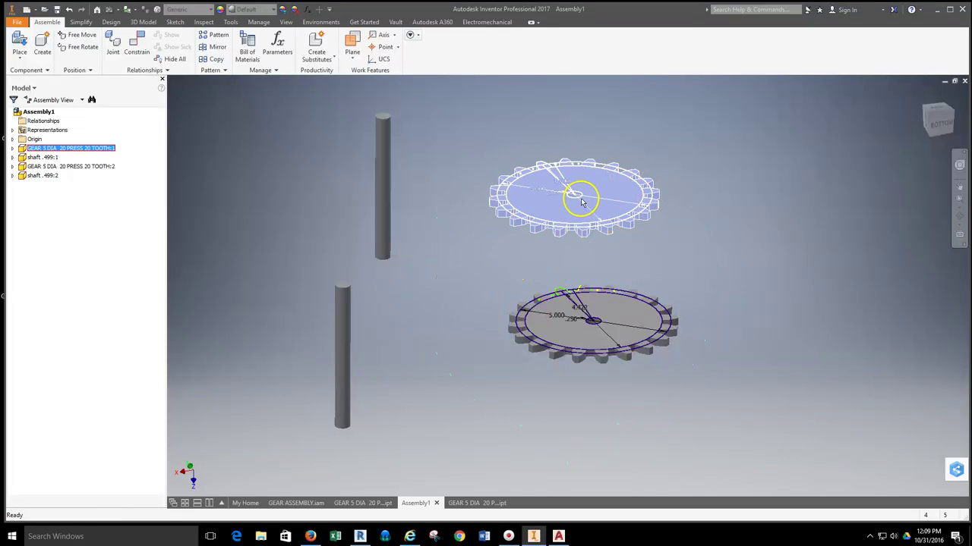
click(76, 47)
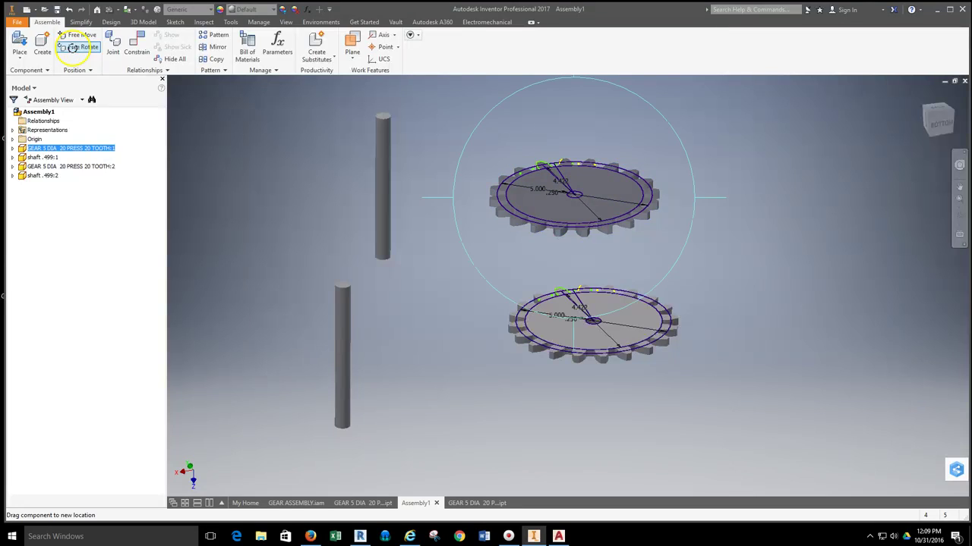
drag(597, 190, 473, 99)
drag(557, 210, 687, 175)
right_click(743, 156)
click(776, 156)
Free-rotate the lower gear, GEAR 5 DIA 20 PRESS 20 TOOTH:2, to a different tilt from the upper gear
click(623, 341)
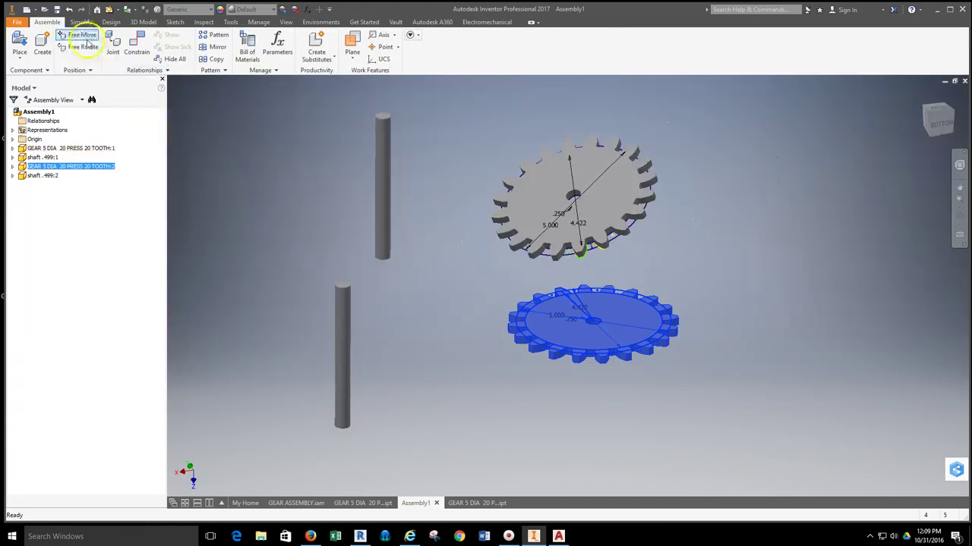
click(82, 47)
drag(607, 347, 748, 353)
right_click(749, 247)
click(788, 247)
Free-rotate the upper shaft, shaft .499:1, to a nearly horizontal orientation in the current view
click(388, 192)
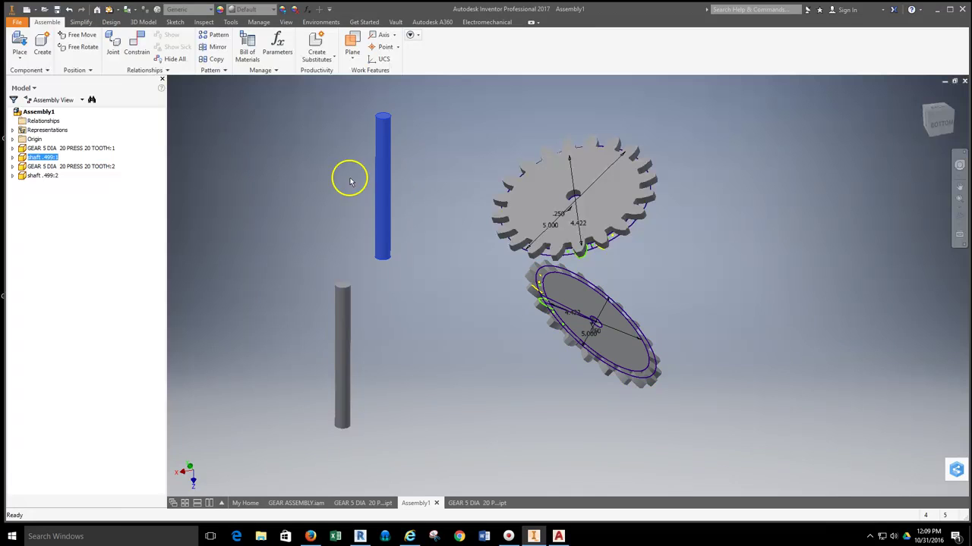
click(82, 47)
drag(388, 154, 429, 219)
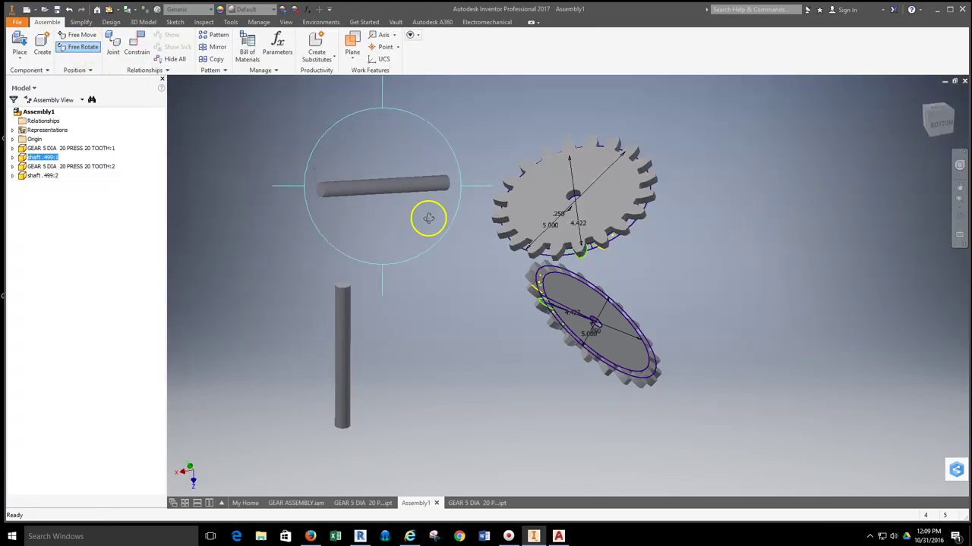
right_click(255, 221)
click(288, 219)
Examine the relative orientations of the two gears and two shafts from several angles
scroll(514, 263, down, 3)
scroll(517, 266, up, 4)
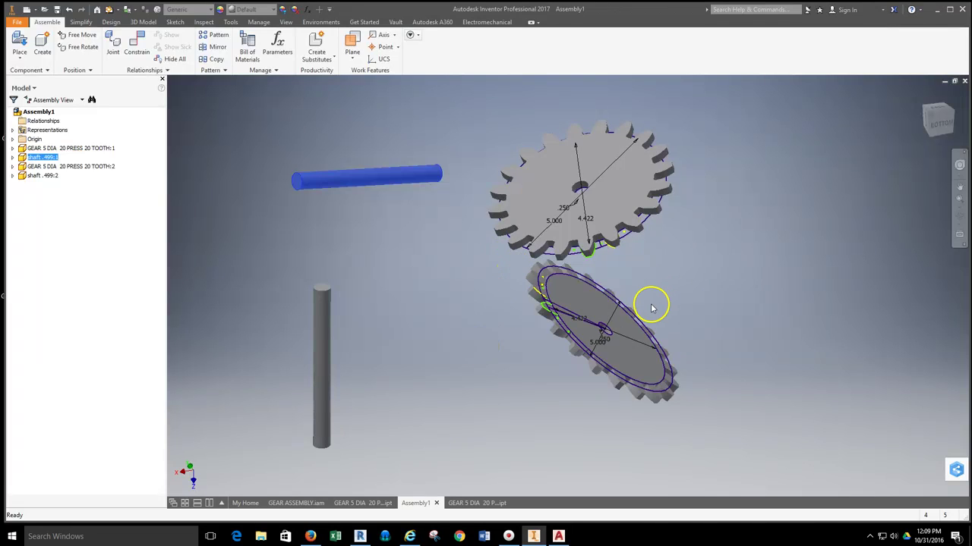
click(959, 216)
drag(698, 284, 665, 185)
drag(649, 218, 635, 184)
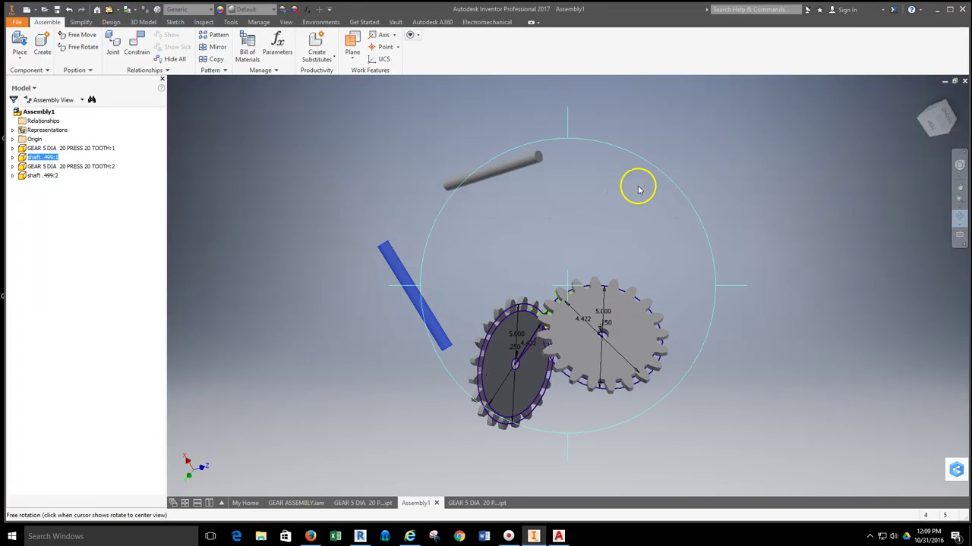
key(Escape)
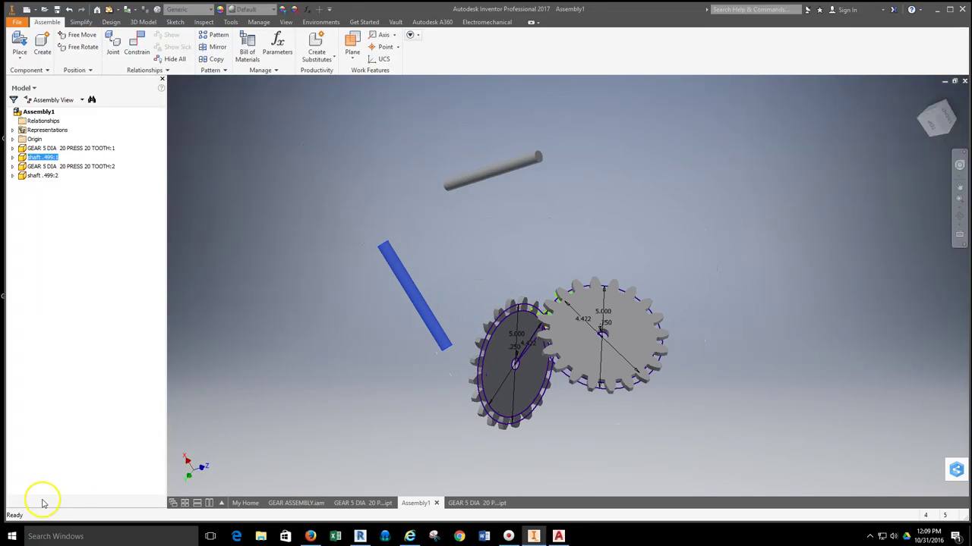
shift+middle_drag(501, 357, 571, 327)
shift+middle_drag(507, 296, 509, 217)
shift+middle_drag(817, 158, 519, 269)
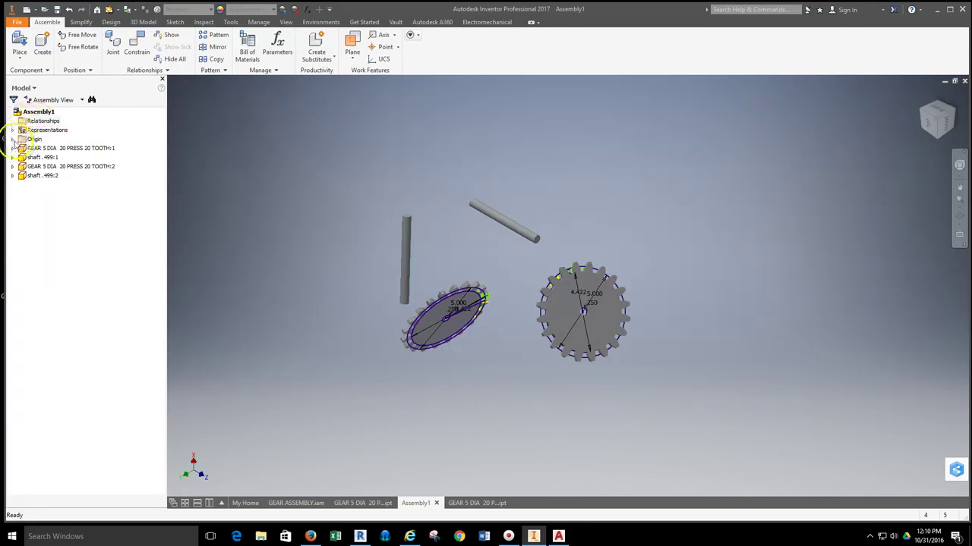
Show the assembly's origin YZ Plane in the model
click(12, 140)
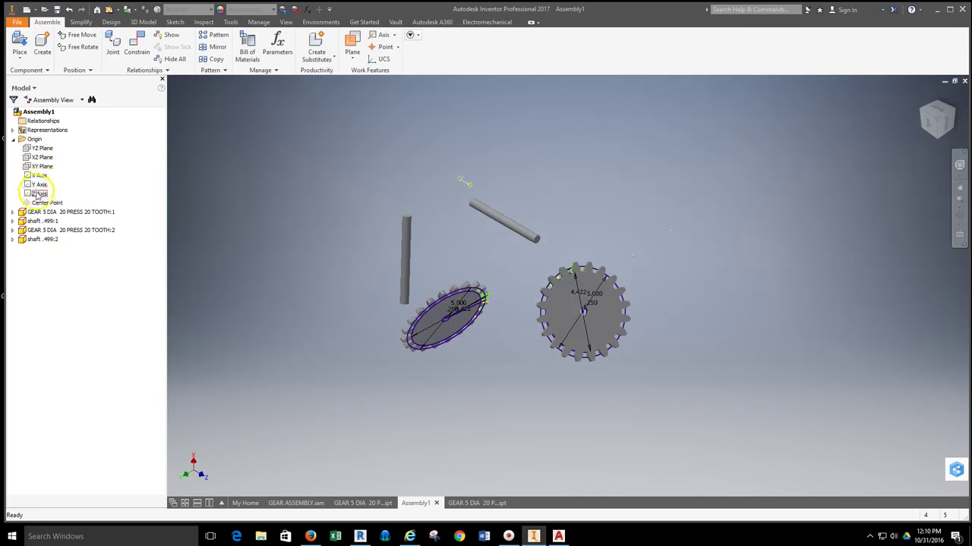
click(35, 152)
right_click(33, 148)
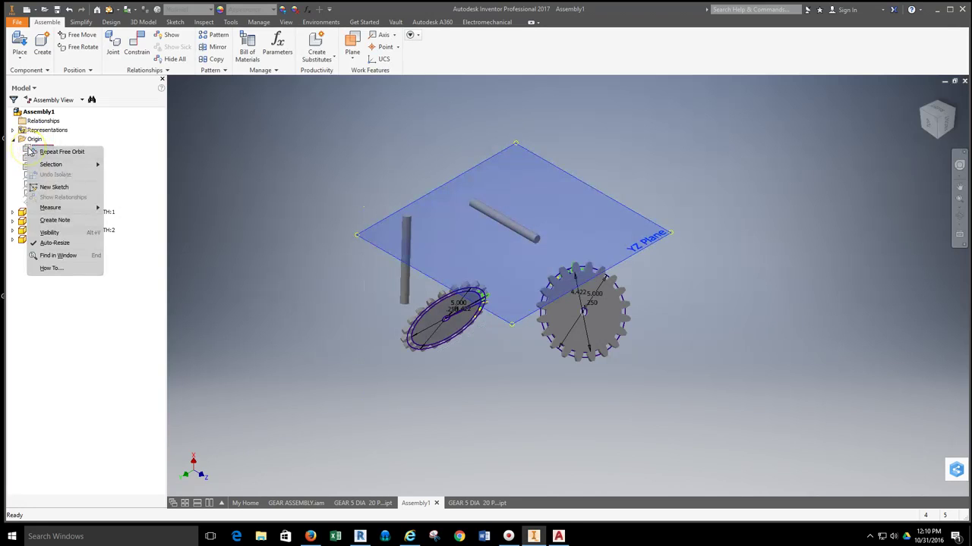
click(50, 233)
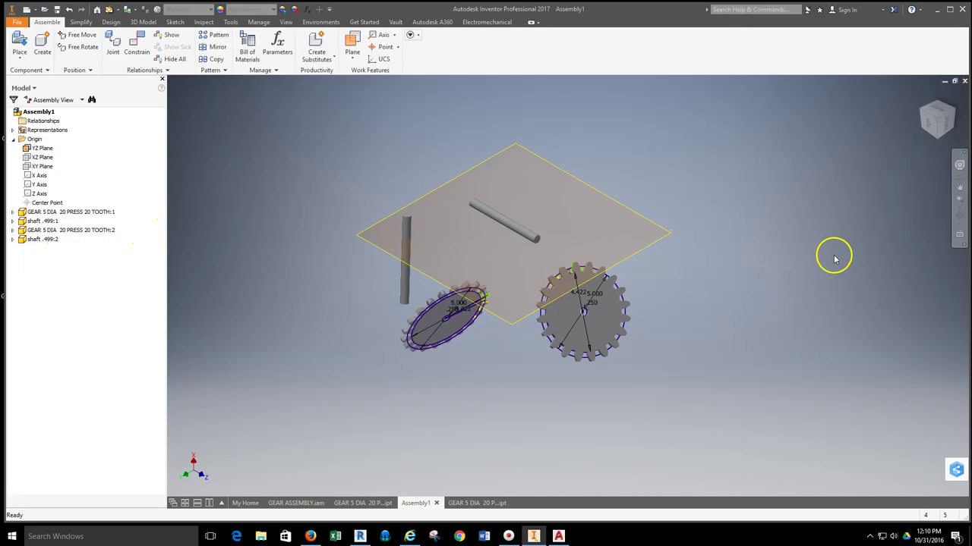
Move shaft .499:2 away from the other shaft and examine it against the YZ Plane from the front and top
click(959, 216)
drag(523, 284, 504, 251)
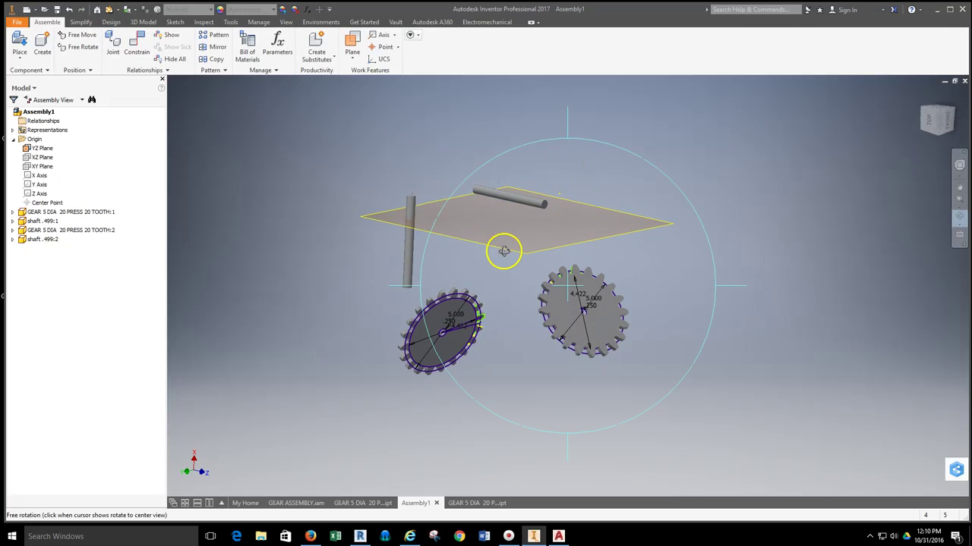
right_click(770, 156)
click(672, 154)
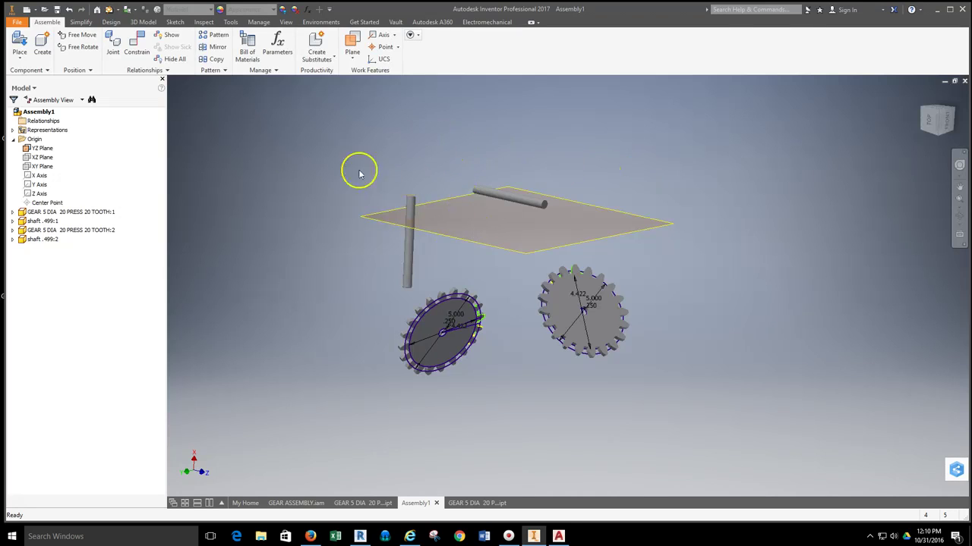
drag(531, 199, 577, 218)
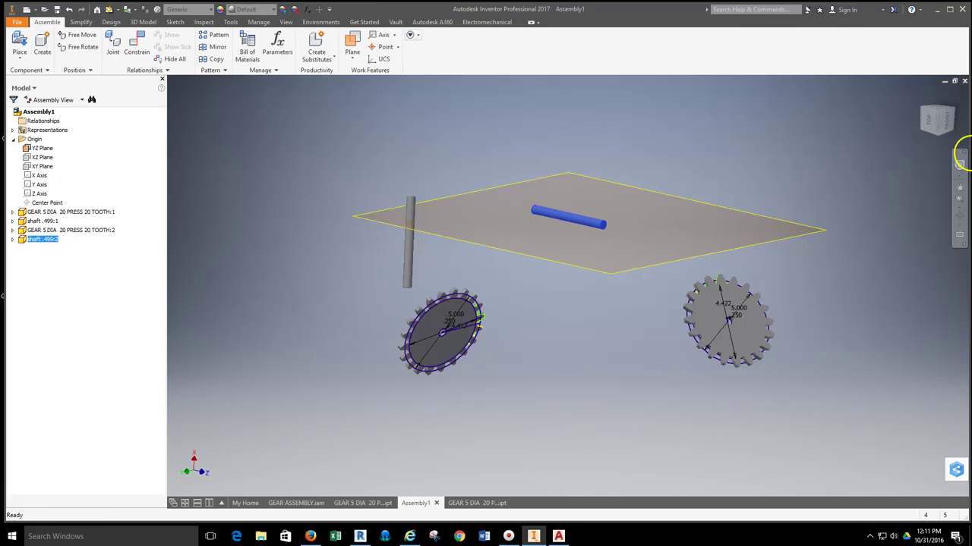
click(940, 123)
scroll(531, 238, up, 5)
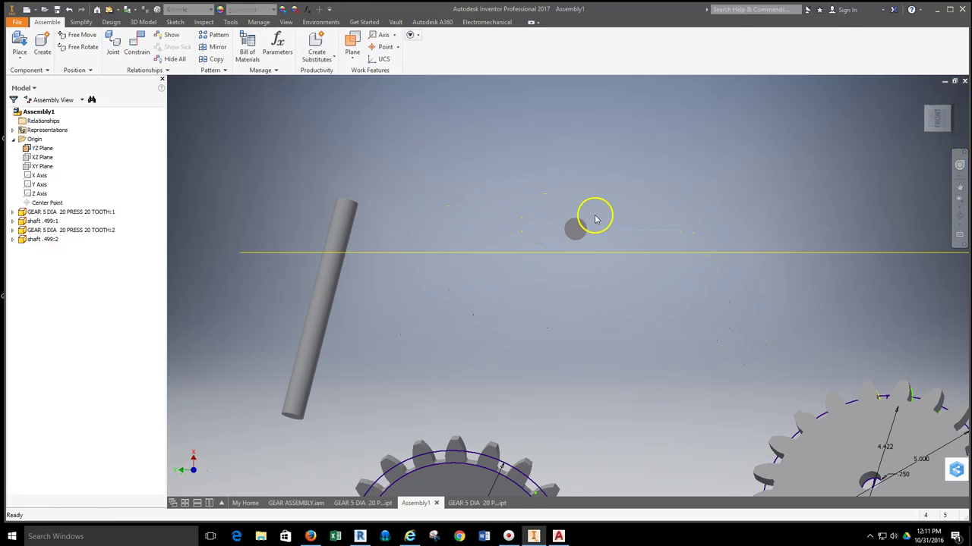
click(923, 121)
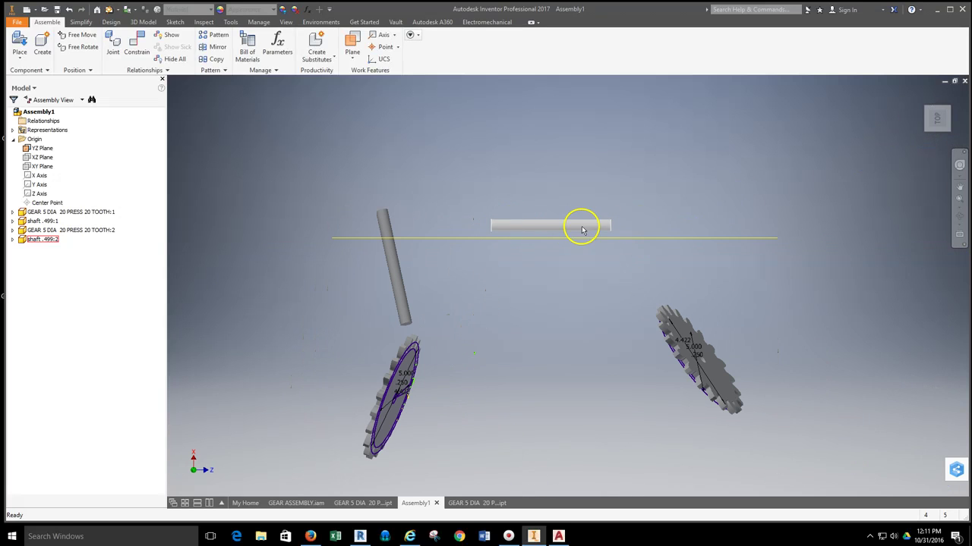
scroll(582, 230, down, 3)
Move shaft .499:1 to the far corner of the YZ Plane, seen from a corner view
click(931, 113)
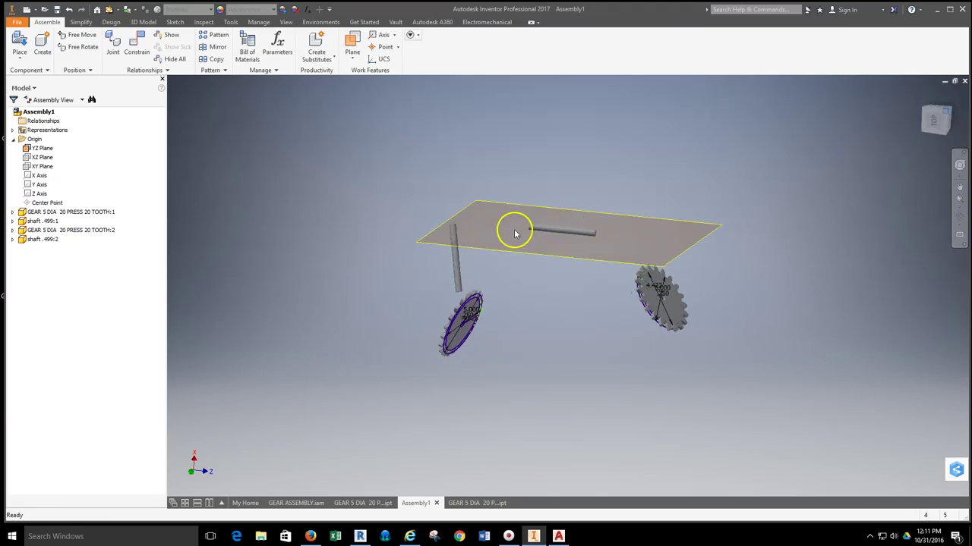
drag(446, 237, 398, 165)
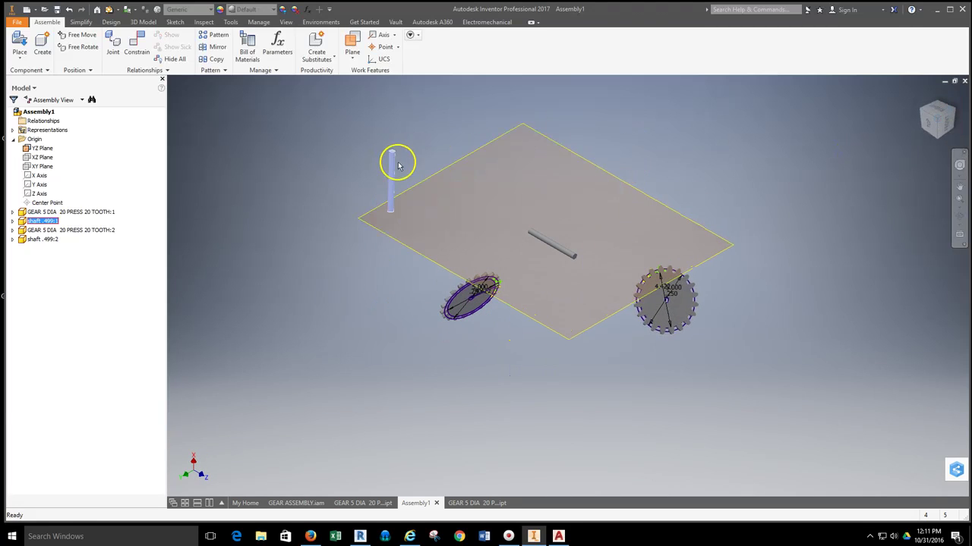
click(319, 207)
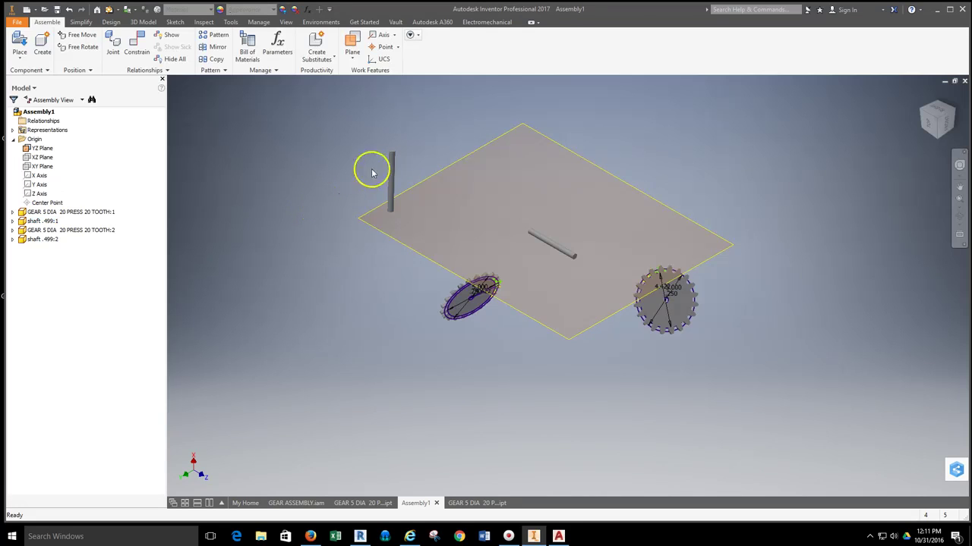
Apply a Mate constraint with 0.000 in offset between the axis of shaft .499:1 and the YZ Plane
click(137, 51)
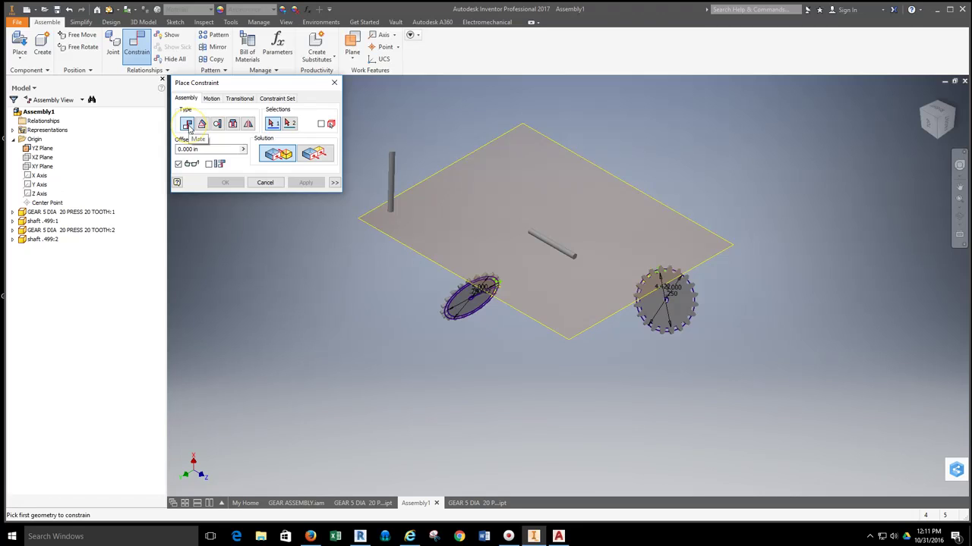
scroll(392, 173, down, 3)
click(392, 186)
scroll(419, 185, up, 3)
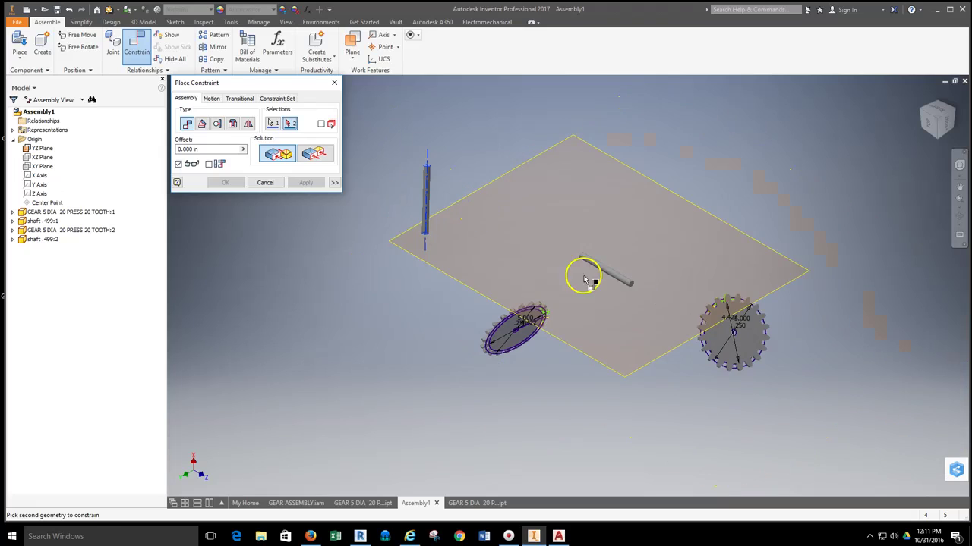
click(589, 358)
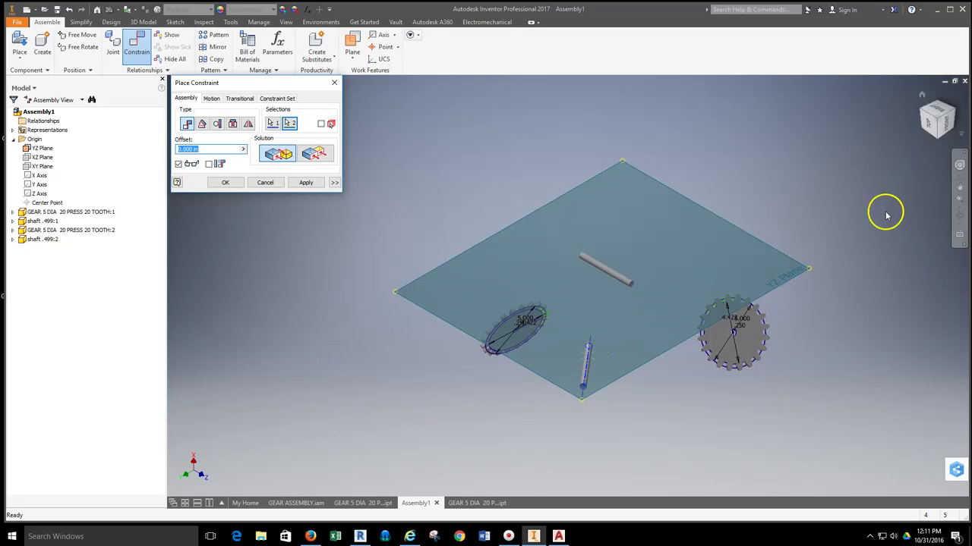
click(958, 216)
drag(563, 417, 639, 381)
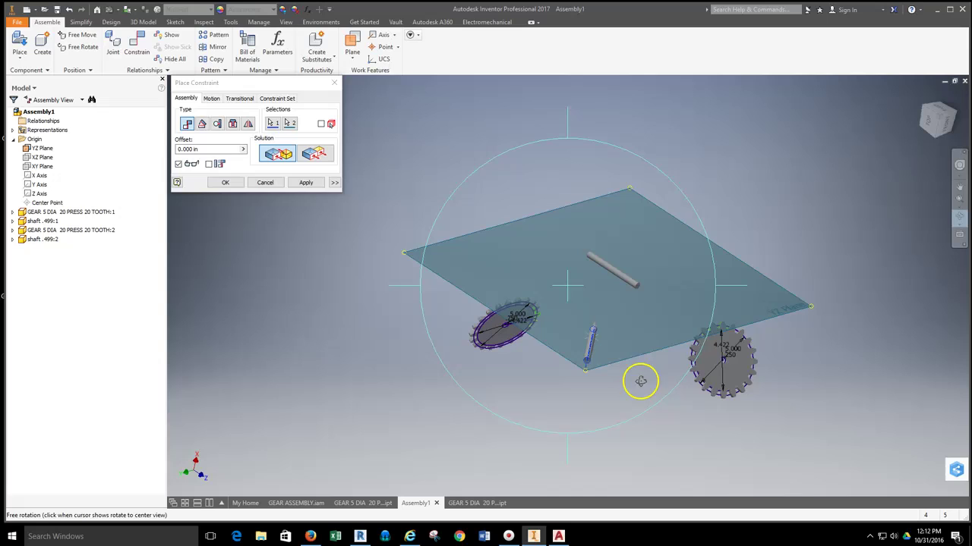
click(304, 183)
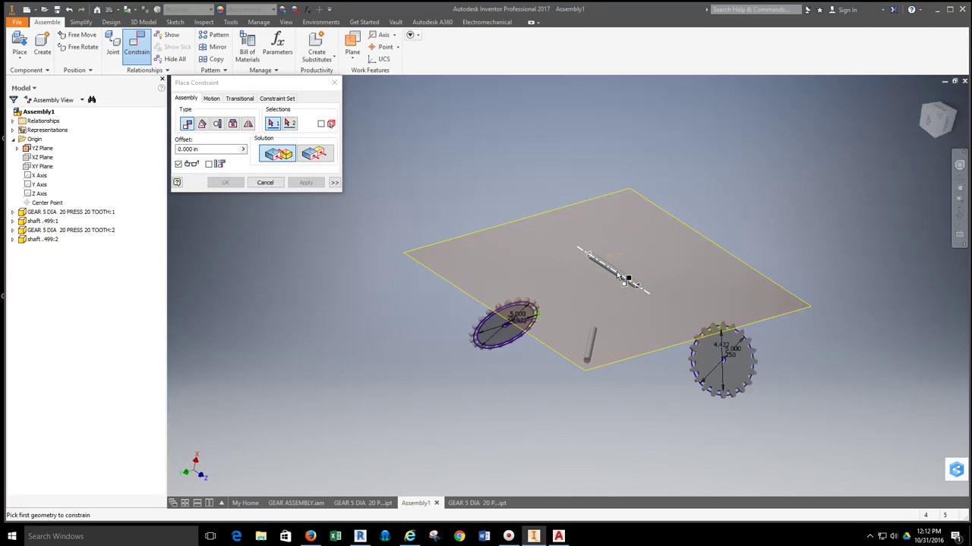
click(263, 183)
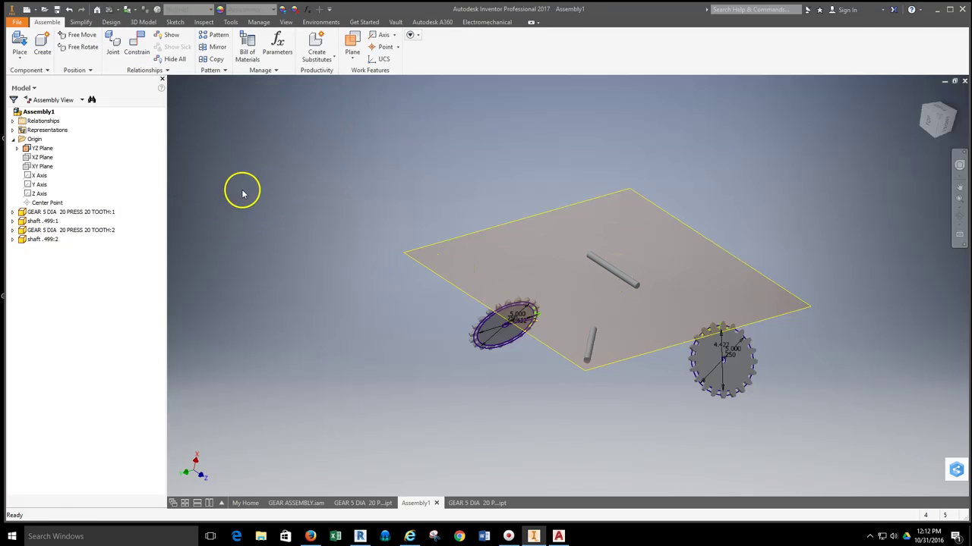
click(136, 47)
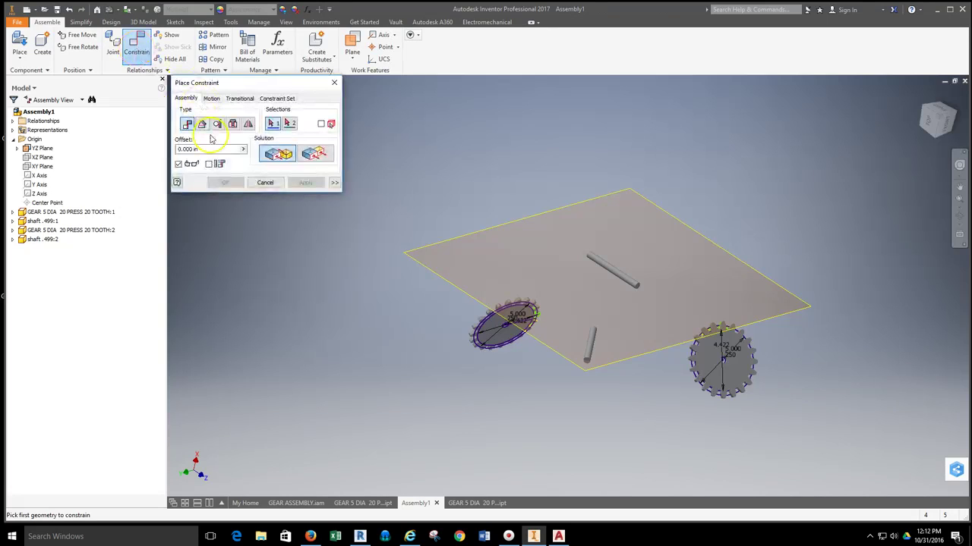
click(591, 342)
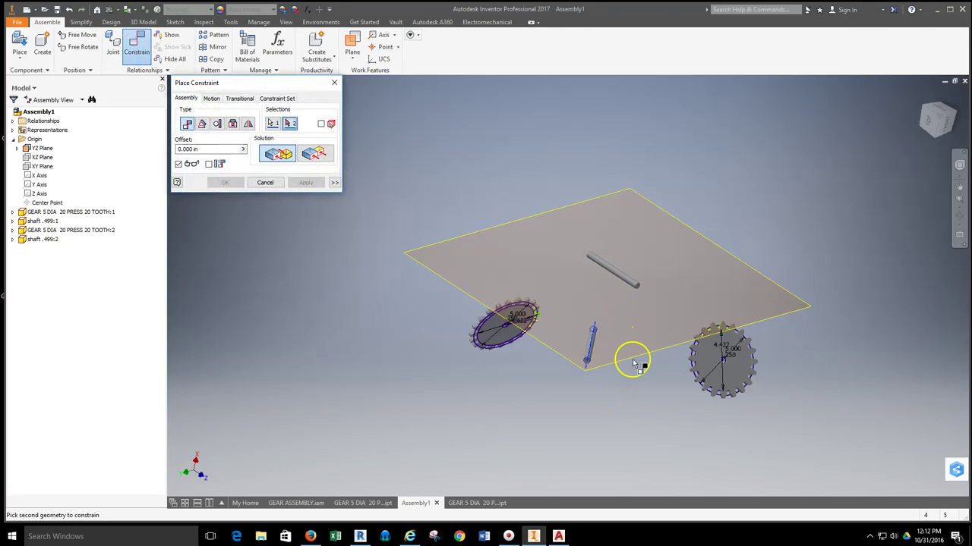
click(613, 270)
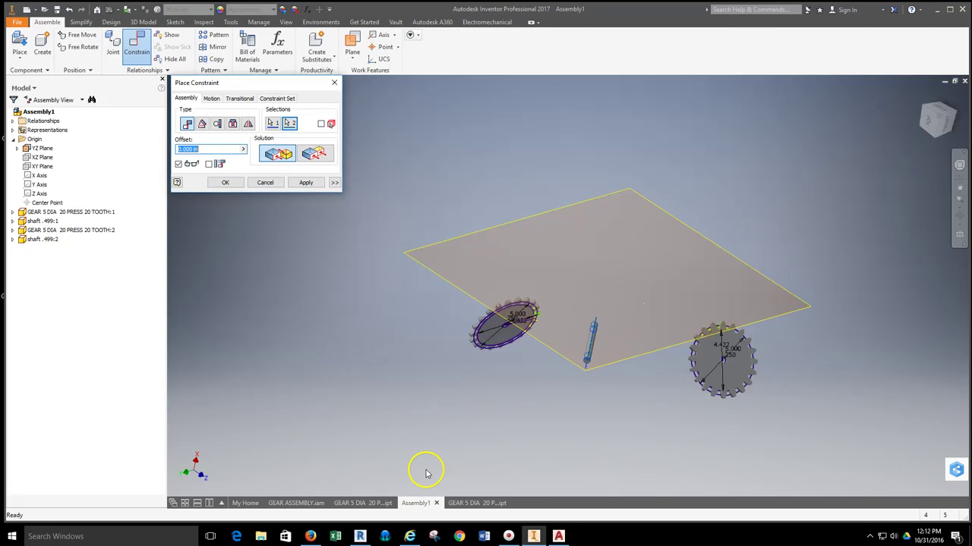
click(264, 183)
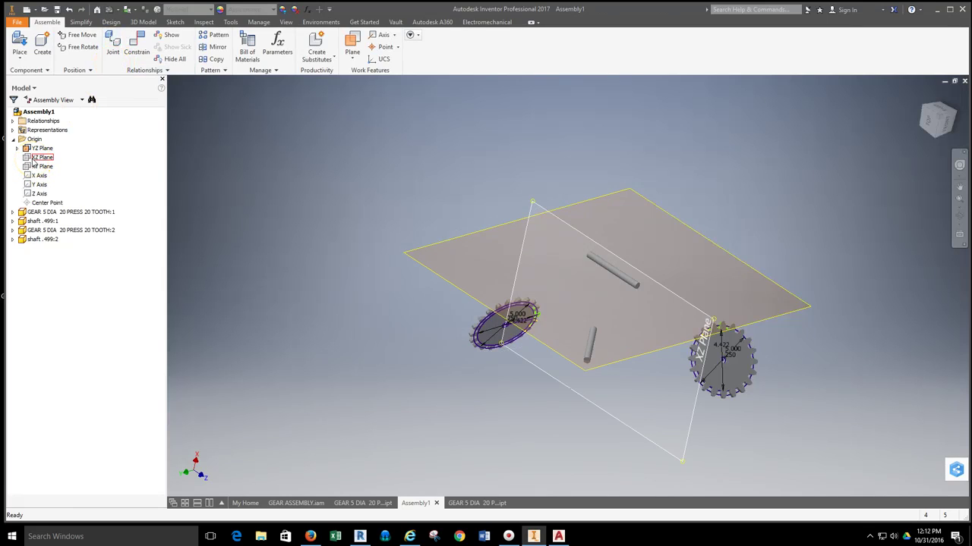
Show the assembly's origin XZ Plane in the model
click(38, 157)
right_click(37, 158)
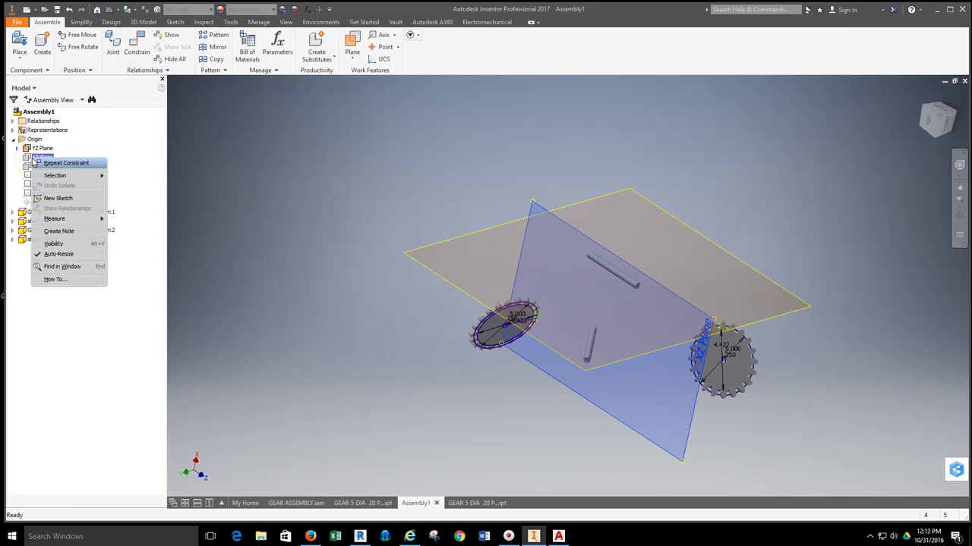
click(53, 244)
Apply a Mate constraint with 0.000 in offset between the axis of shaft .499:1 and the XZ Plane
click(137, 47)
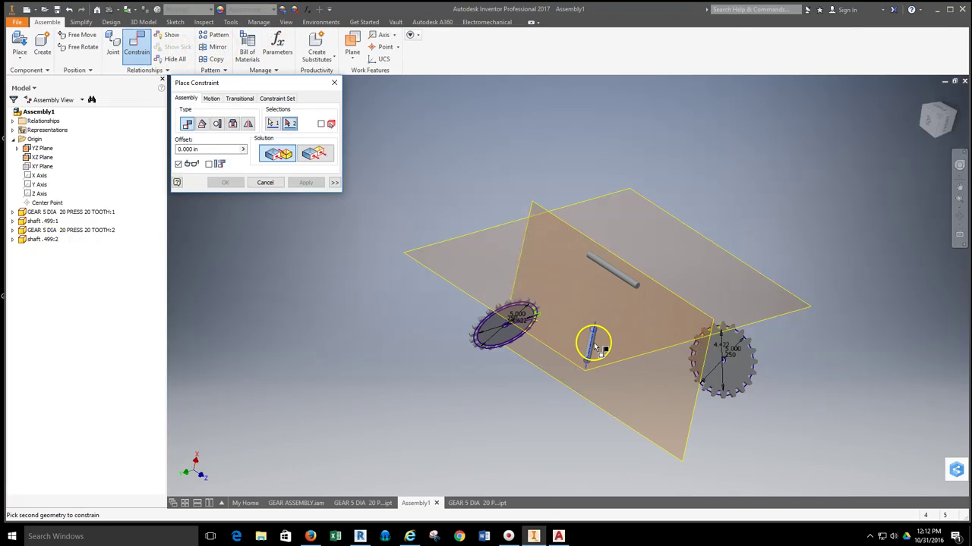
click(559, 221)
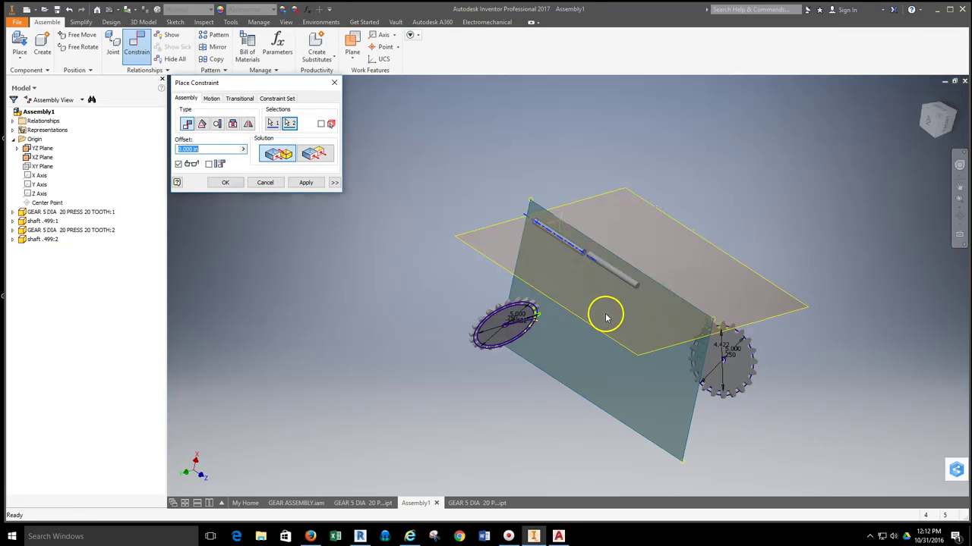
click(933, 123)
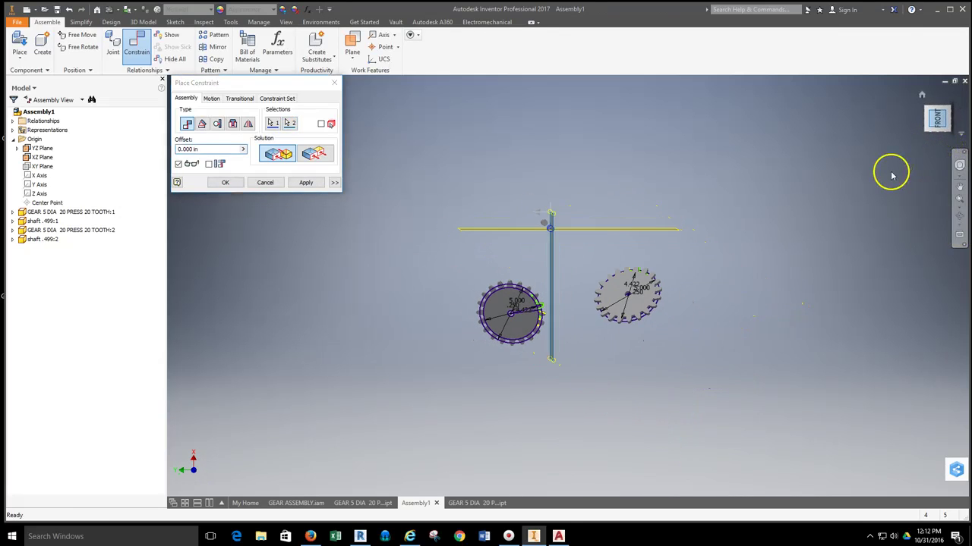
scroll(555, 226, up, 5)
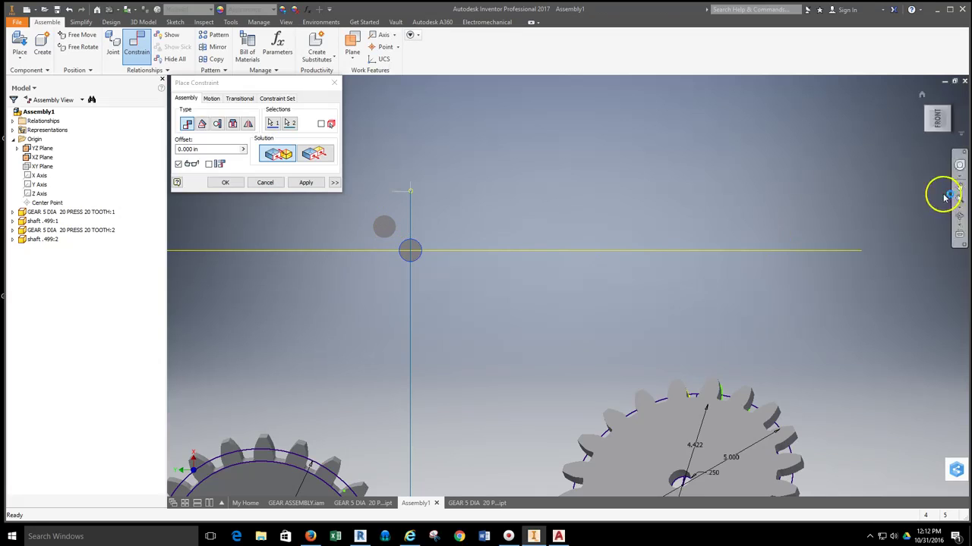
click(932, 113)
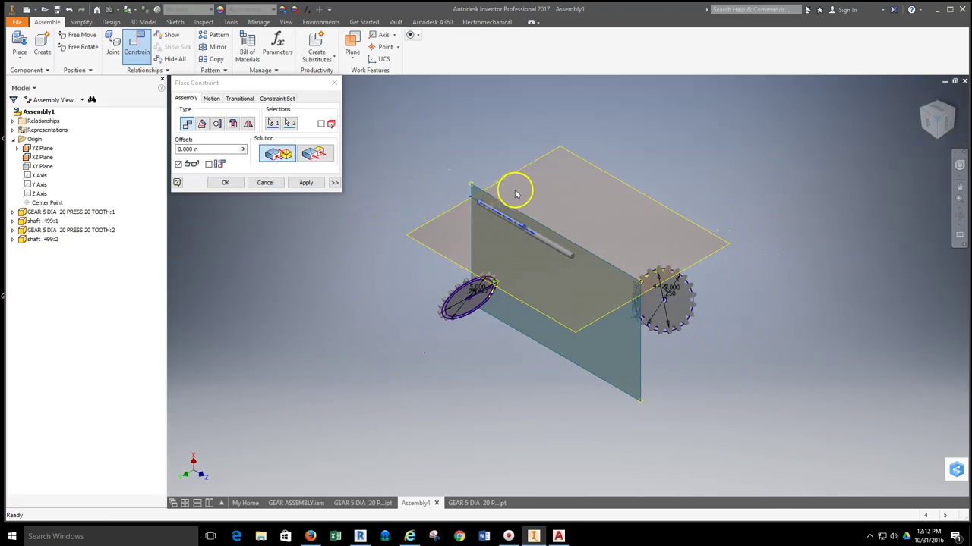
click(305, 183)
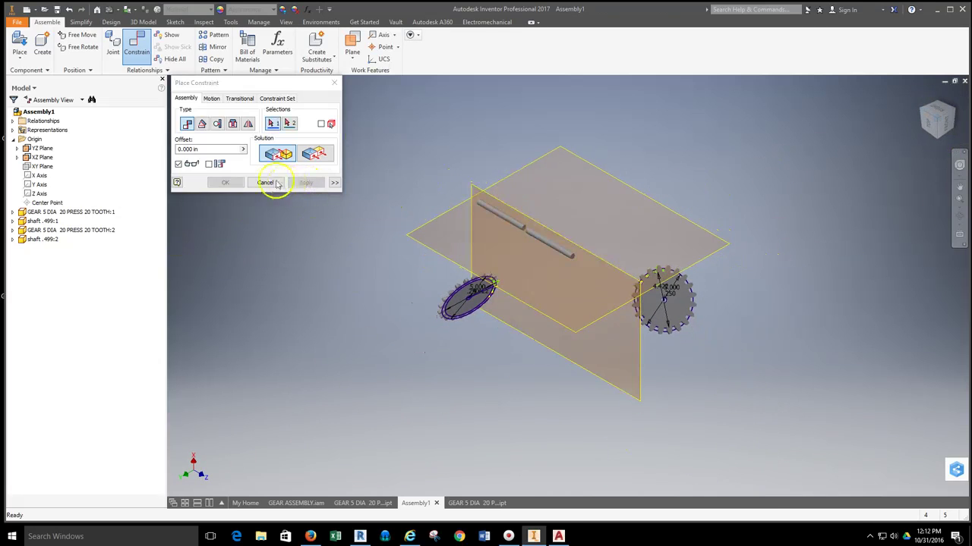
click(265, 184)
Move shaft .499:2 away from the constrained shaft and slide shaft .499:1 along its axis to test its freedom
scroll(532, 228, up, 5)
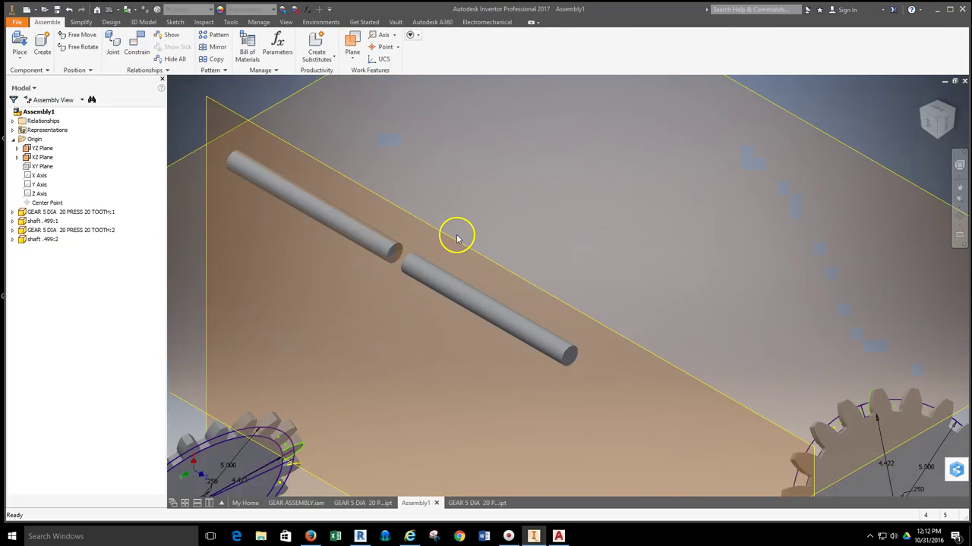
scroll(425, 239, down, 3)
drag(410, 243, 208, 254)
drag(321, 213, 467, 325)
scroll(422, 271, down, 3)
click(311, 337)
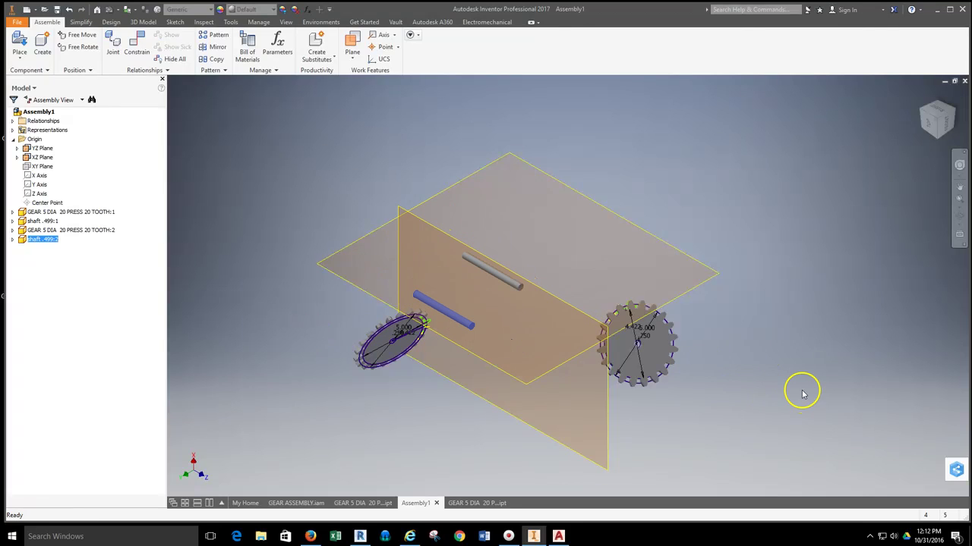
Delete both mate constraints, Mate:1 and Mate:2, from shaft .499:1
click(648, 353)
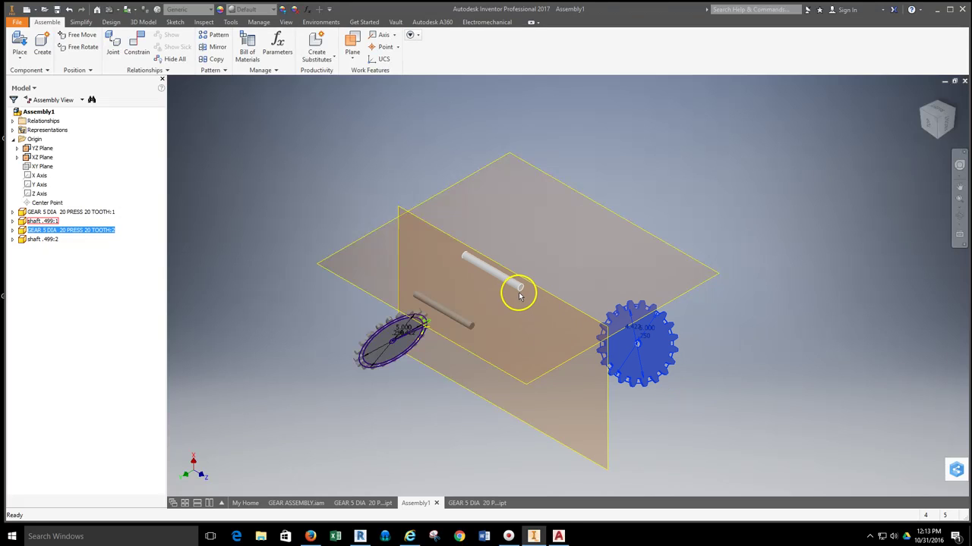
click(13, 231)
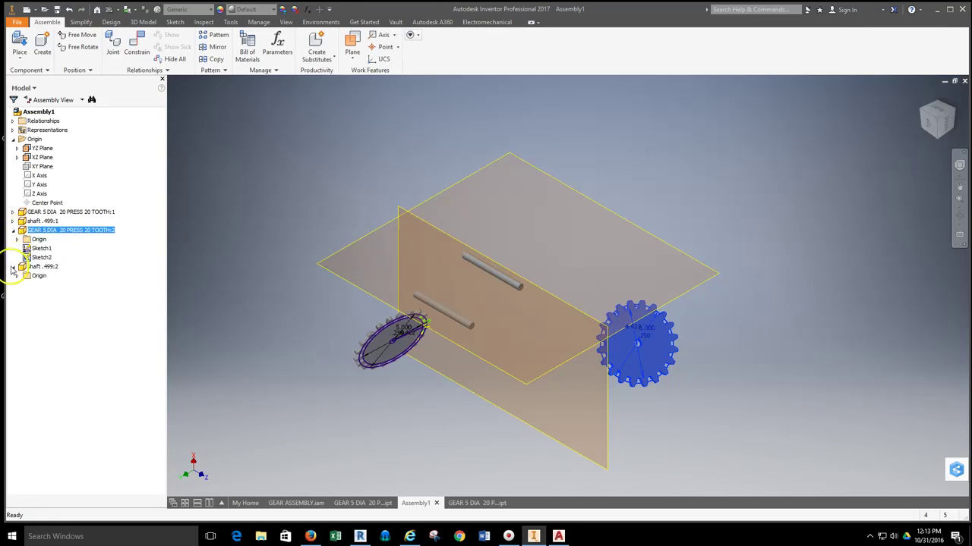
click(12, 222)
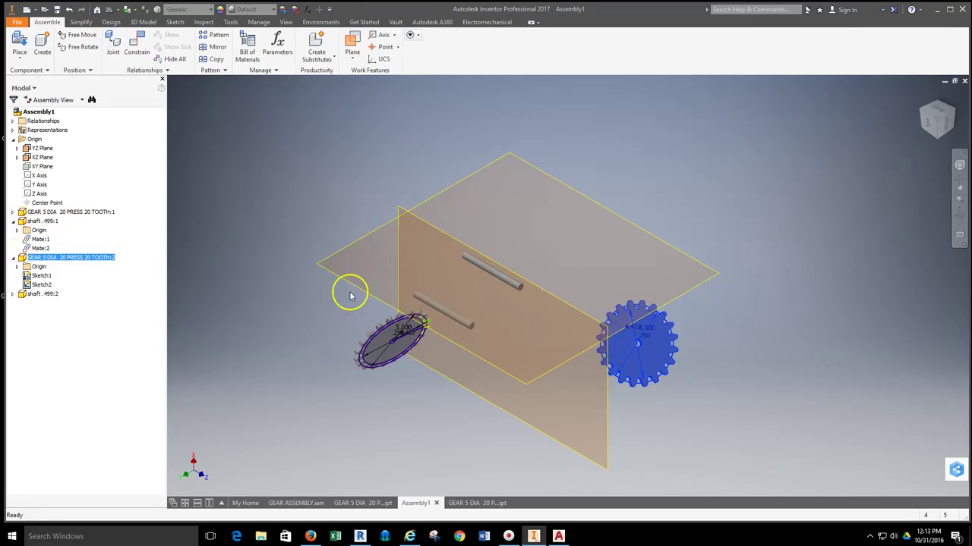
click(483, 268)
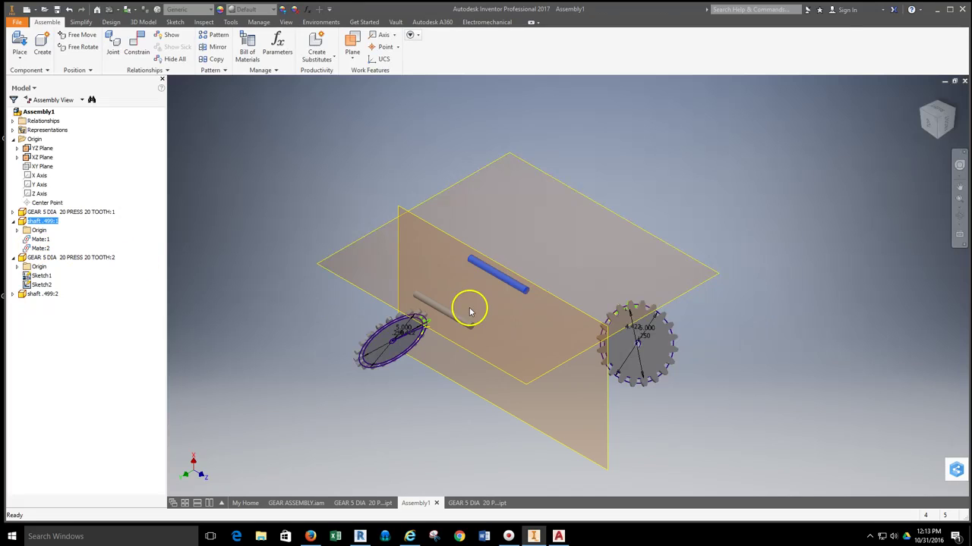
middle_drag(494, 278, 508, 280)
right_click(40, 239)
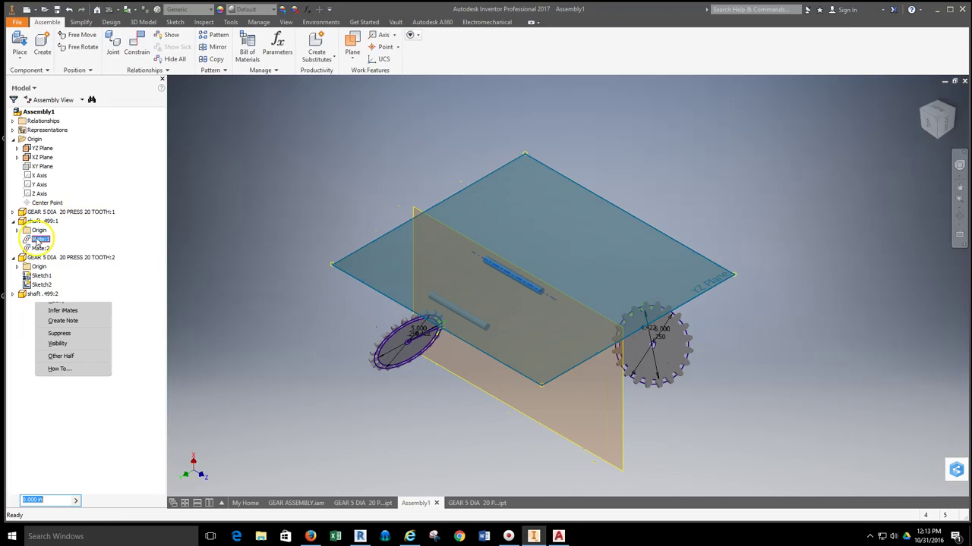
click(87, 254)
right_click(40, 239)
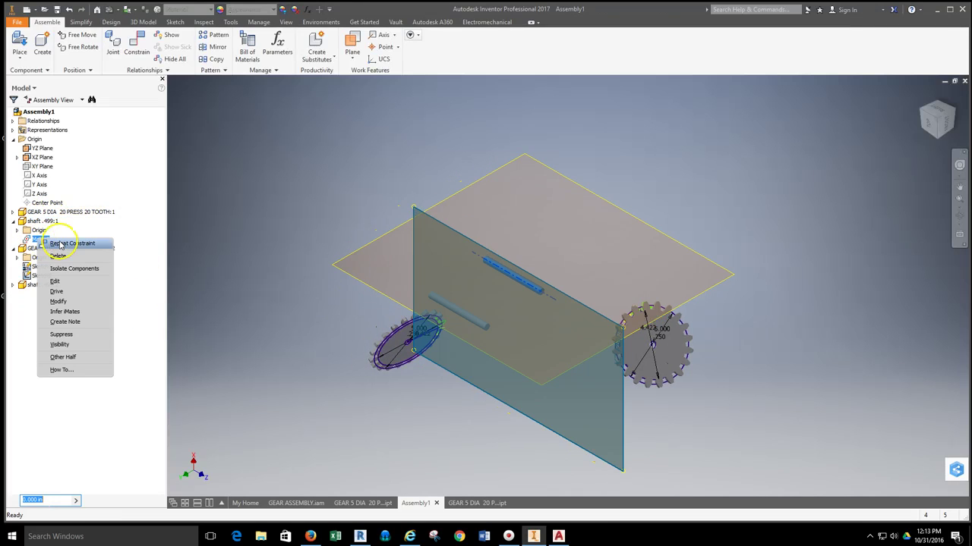
click(76, 253)
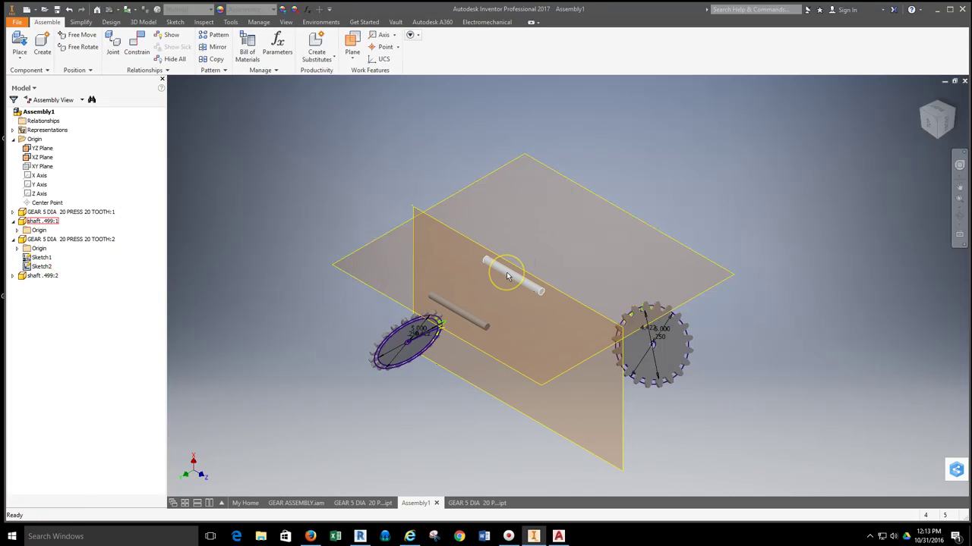
Move shafts .499:1 and .499:2 above the YZ Plane, placing them on opposite sides of the XZ Plane
drag(496, 269, 555, 229)
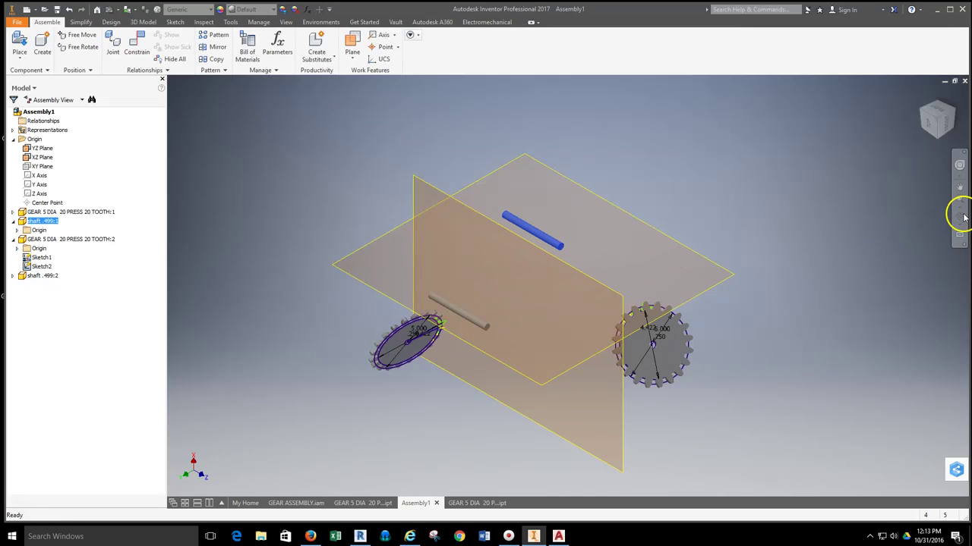
click(947, 121)
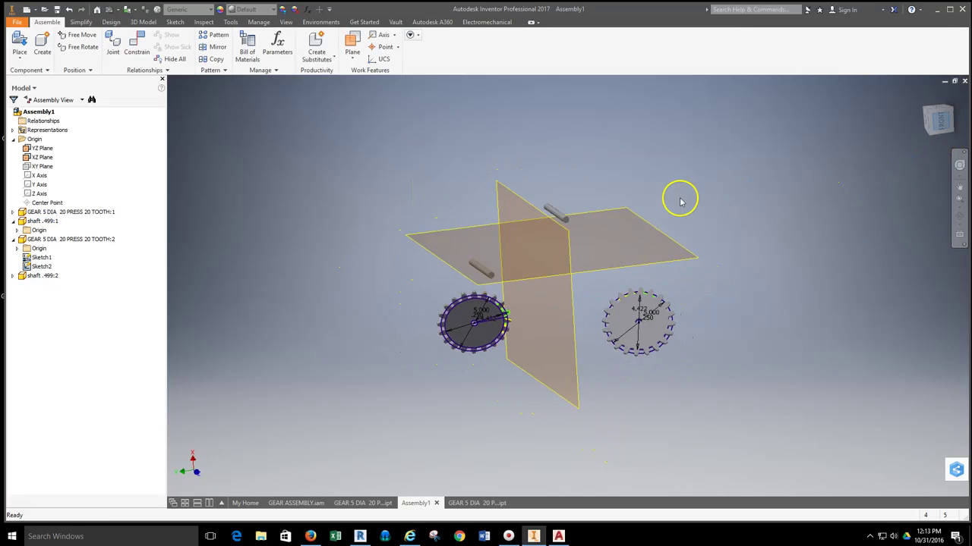
mouse_move(577, 216)
mouse_down()
mouse_move(577, 174)
mouse_move(726, 235)
mouse_move(580, 218)
mouse_up()
drag(505, 261, 503, 225)
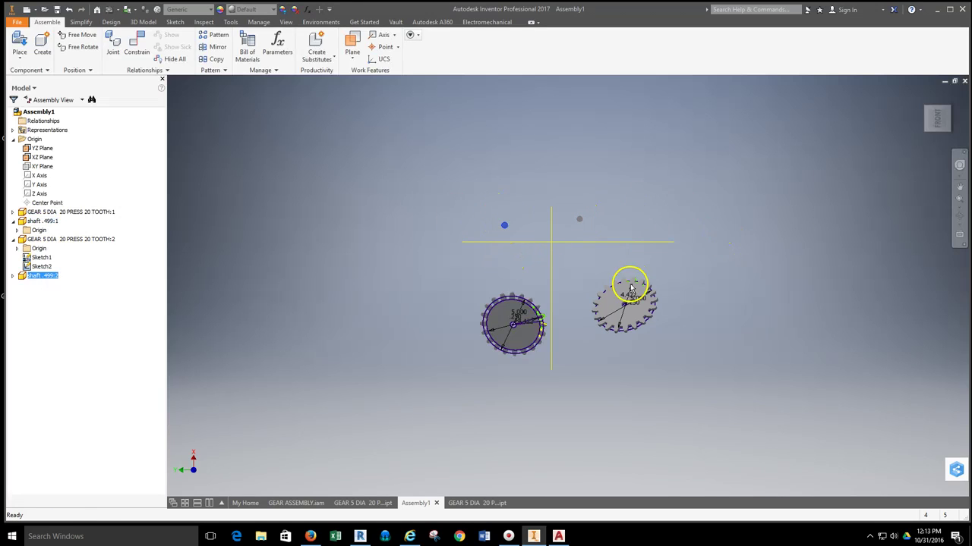
key(F6)
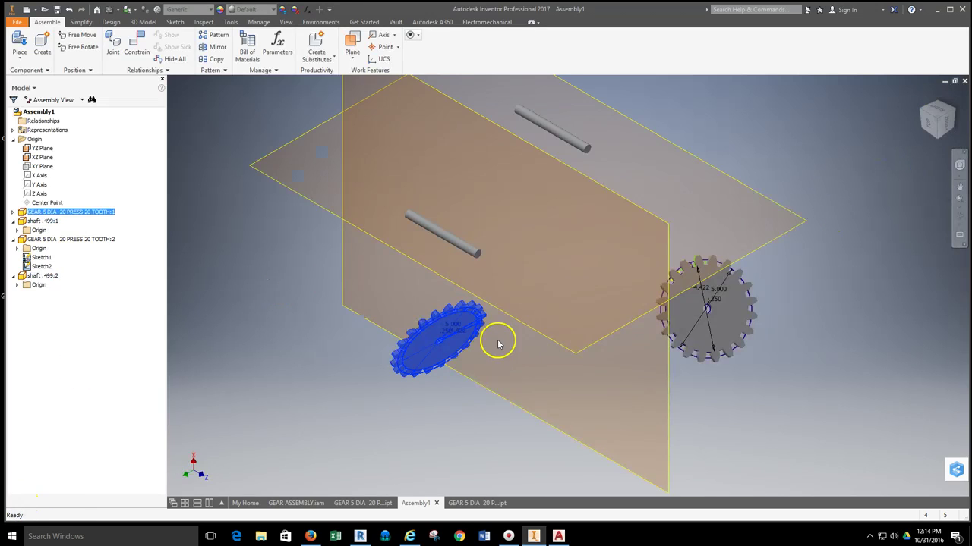
Start a joint for the gears and shafts and set its type to Rotational
click(456, 343)
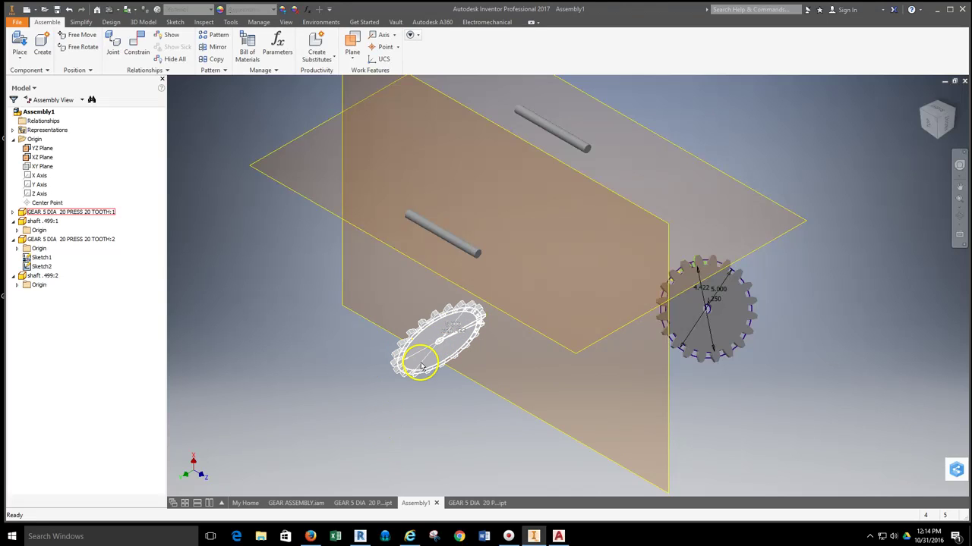
drag(450, 346, 480, 256)
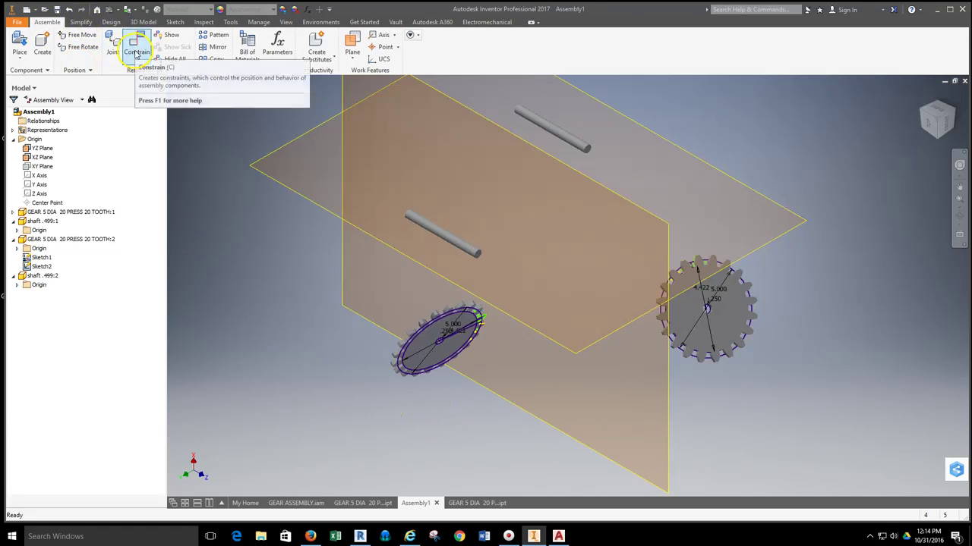
click(116, 58)
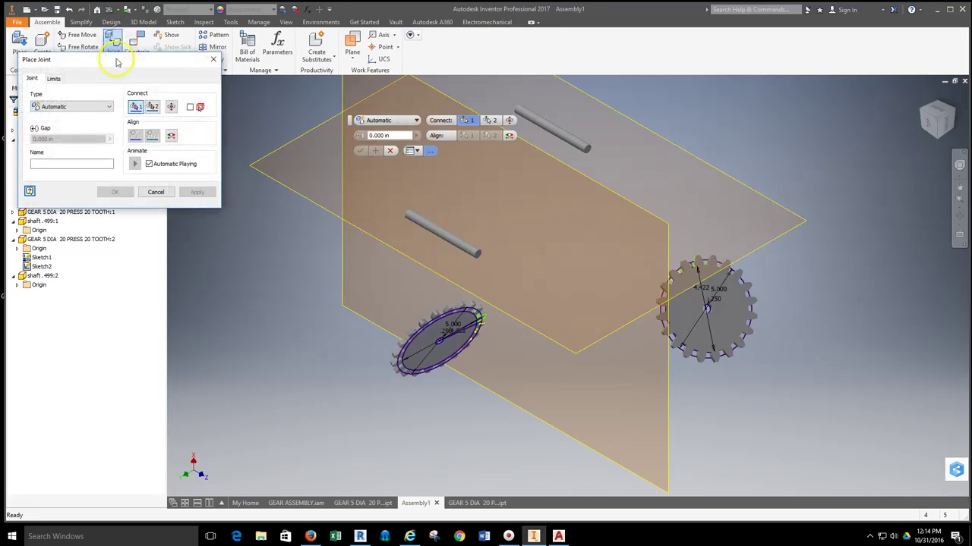
drag(118, 66, 193, 171)
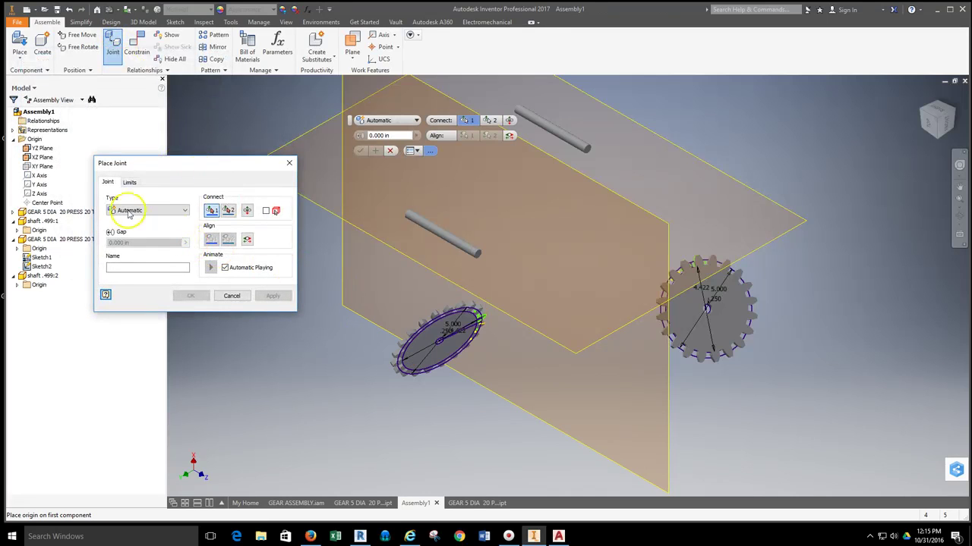
click(185, 211)
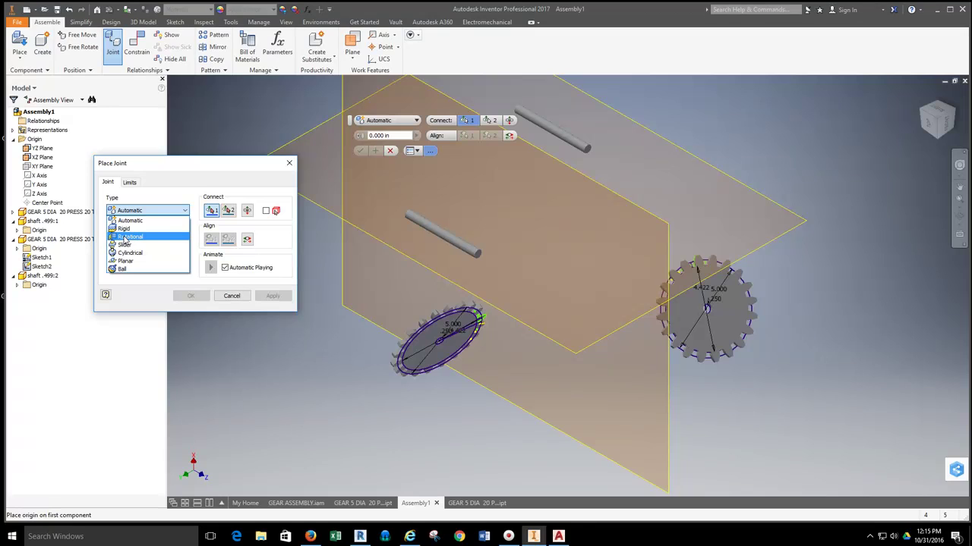
click(131, 238)
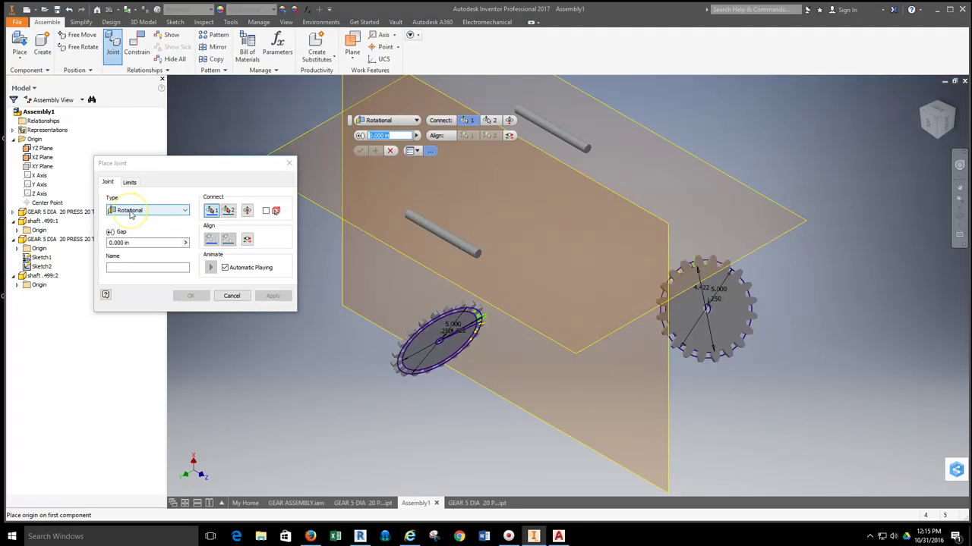
Connect the bore center of GEAR 5 DIA 20 PRESS 20 TOOTH:1 to the end center of shaft .499:2 and apply the Rotational joint with 0.000 in gap
scroll(444, 334, up, 5)
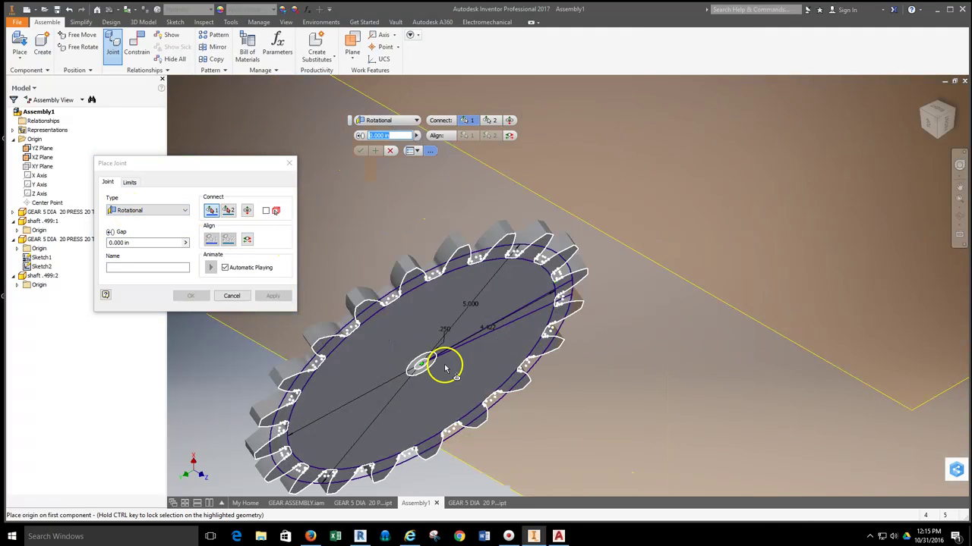
scroll(418, 365, down, 5)
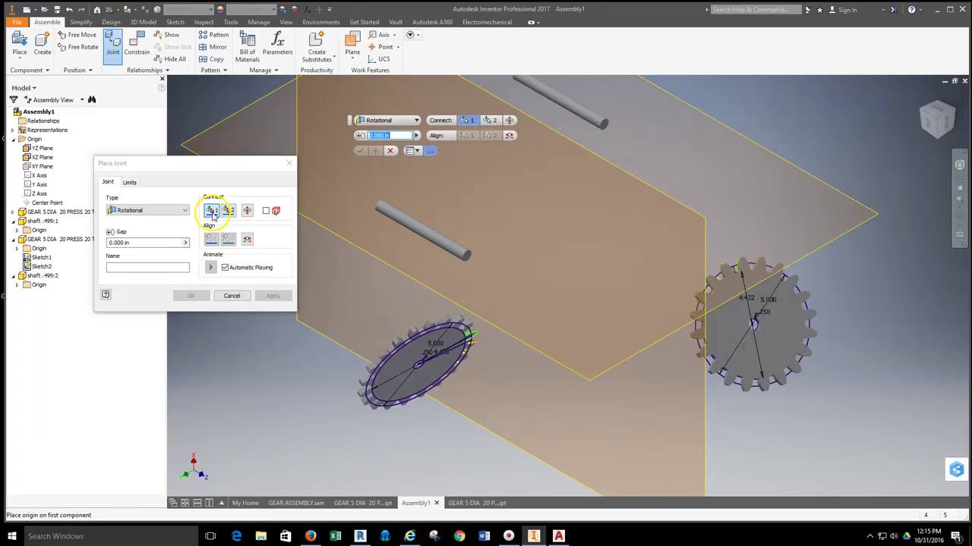
scroll(428, 384, up, 2)
click(407, 353)
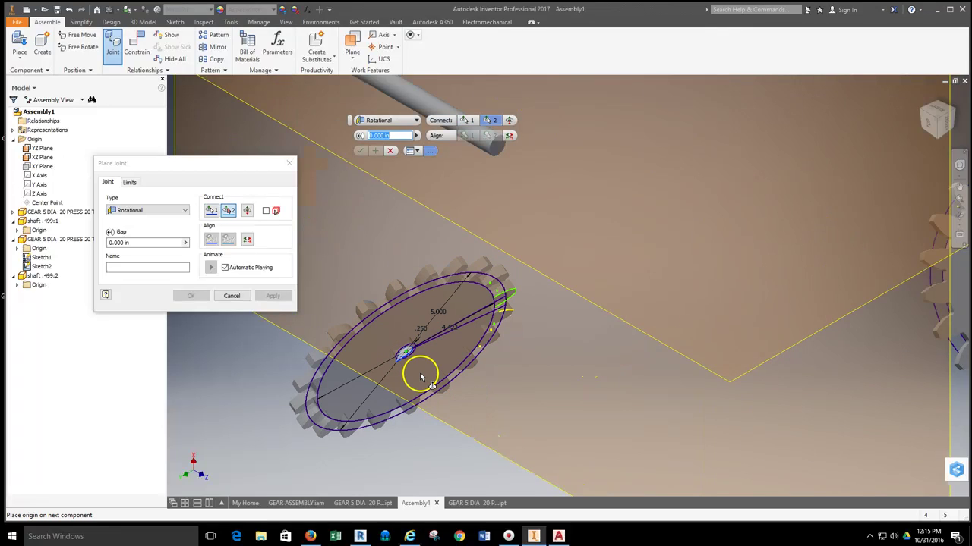
scroll(398, 352, up, 3)
scroll(434, 349, down, 3)
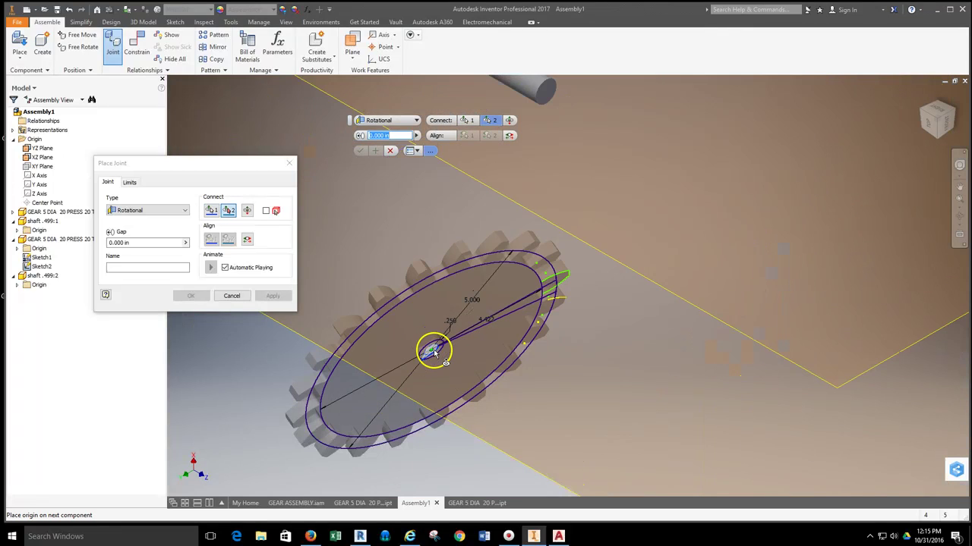
middle_drag(498, 231, 462, 337)
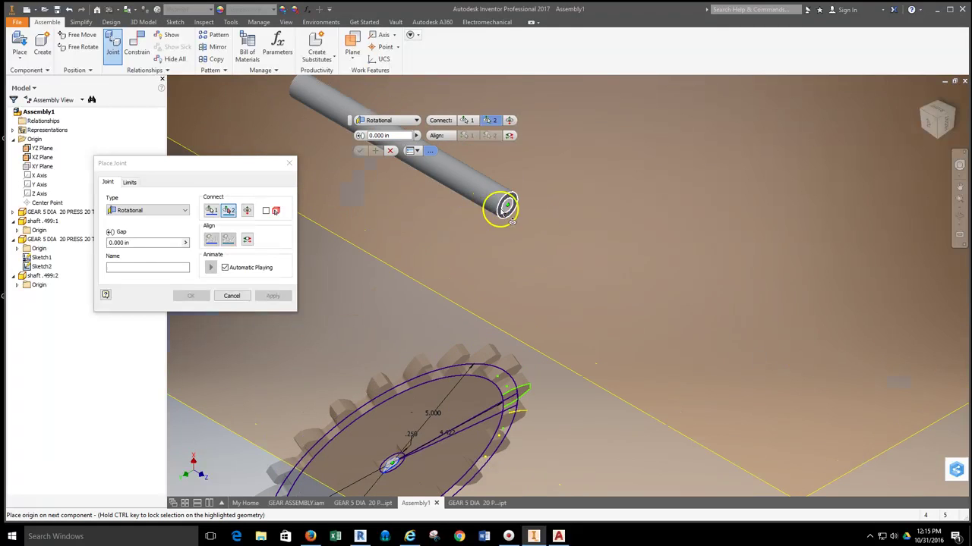
click(505, 202)
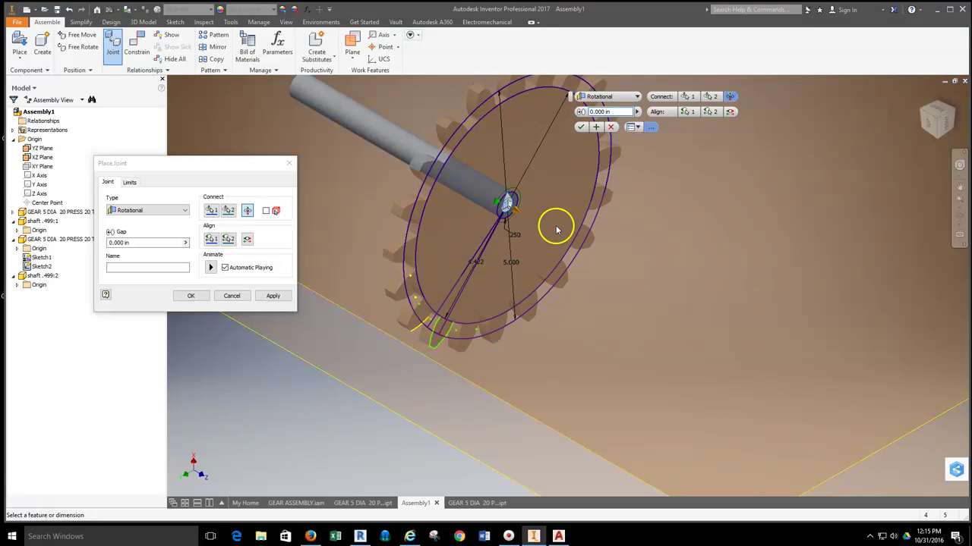
scroll(536, 233, down, 5)
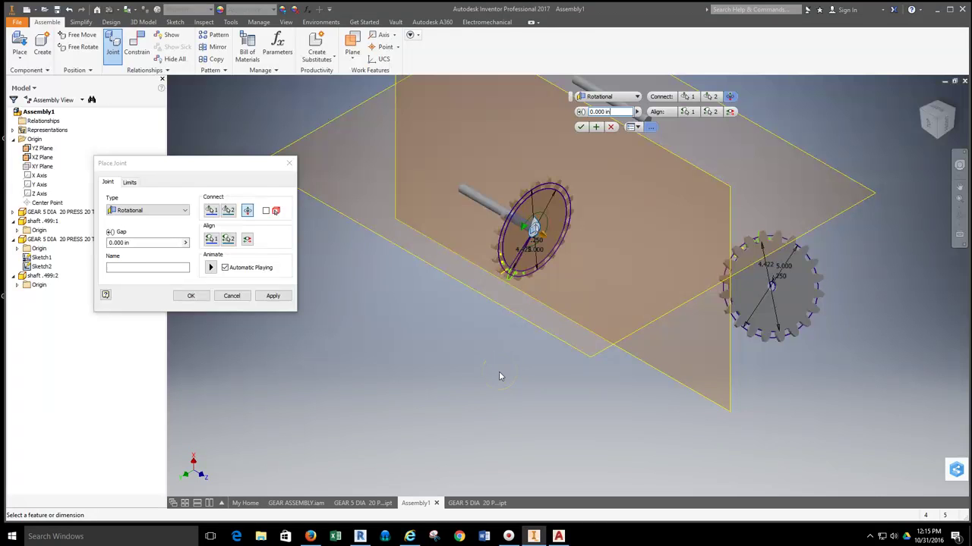
middle_drag(813, 377, 690, 434)
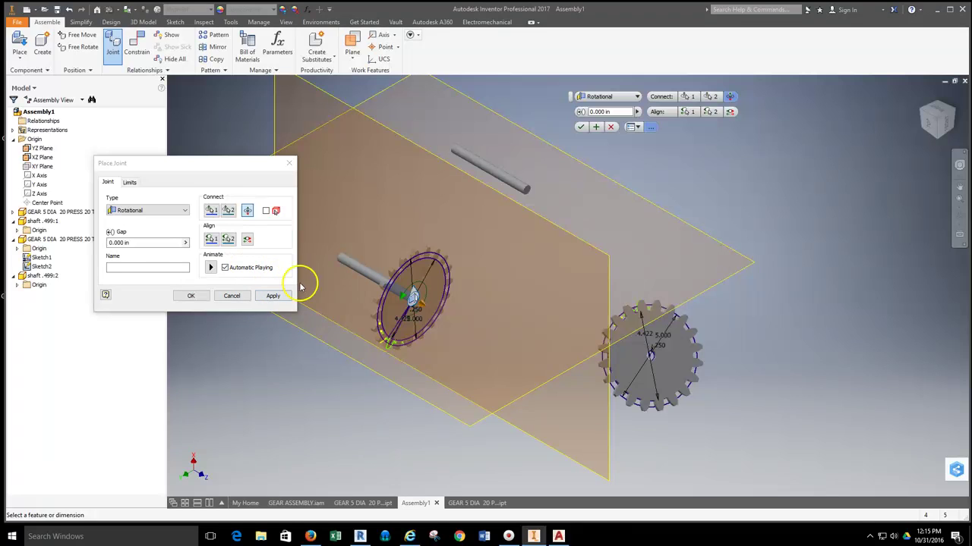
click(272, 296)
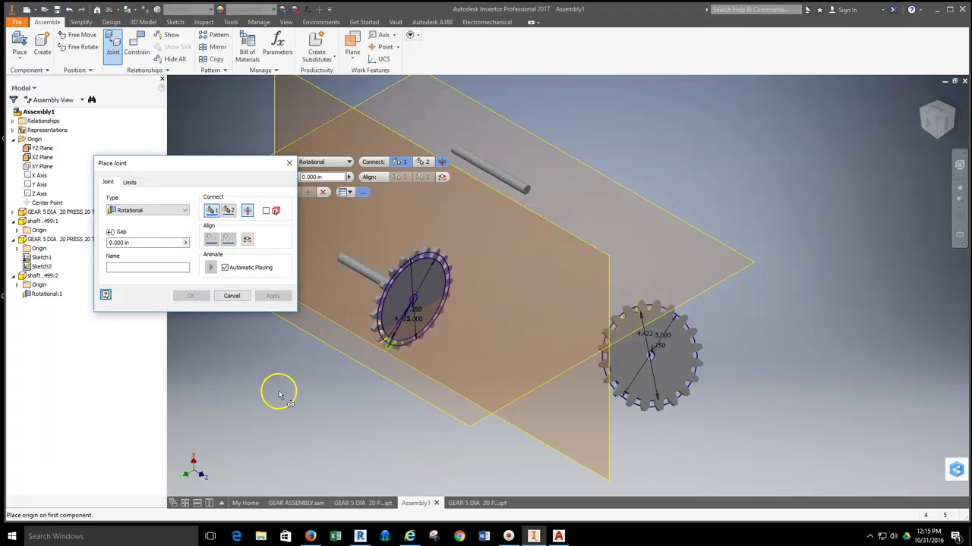
Connect the bore center of GEAR 5 DIA 20 PRESS 20 TOOTH:2 to the end center of shaft .499:1 with a Rotational joint
scroll(687, 431, up, 5)
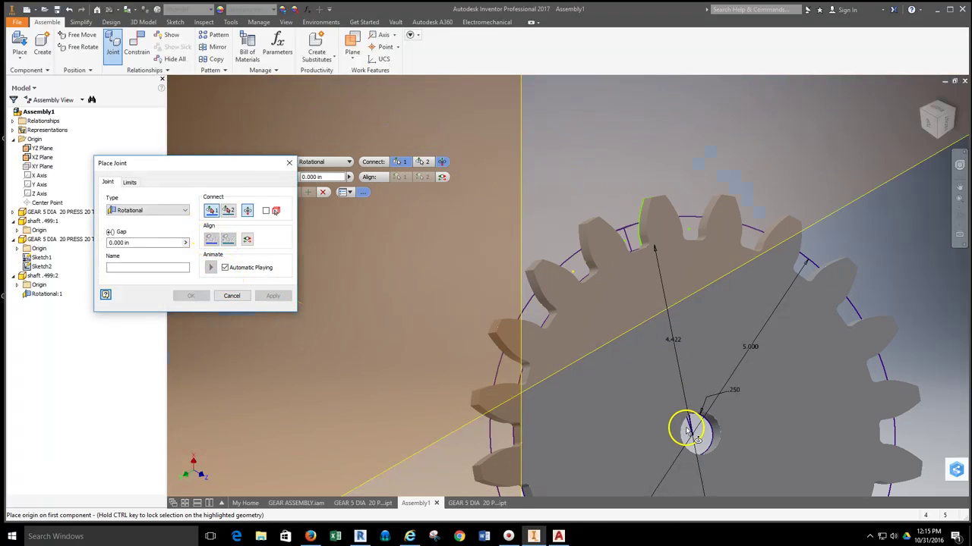
scroll(711, 397, down, 3)
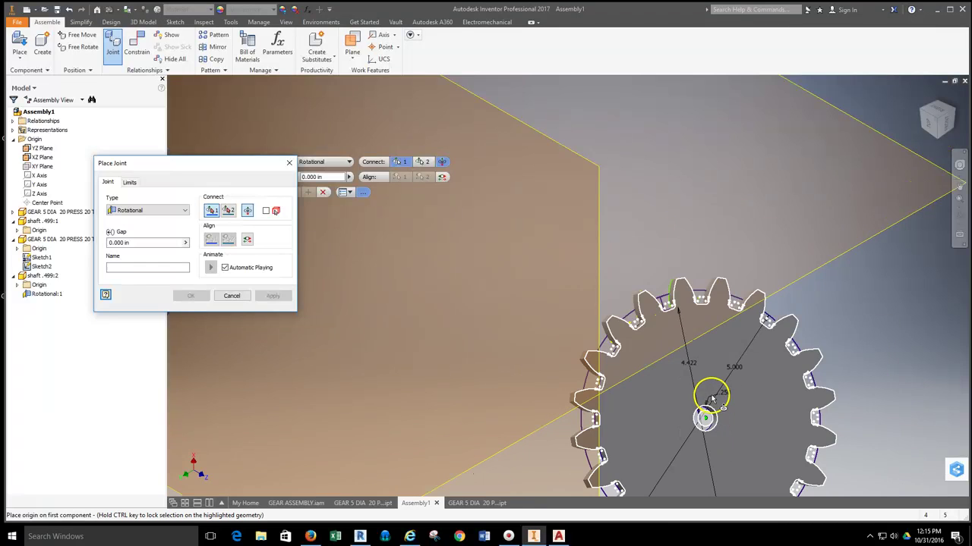
middle_drag(711, 397, 670, 283)
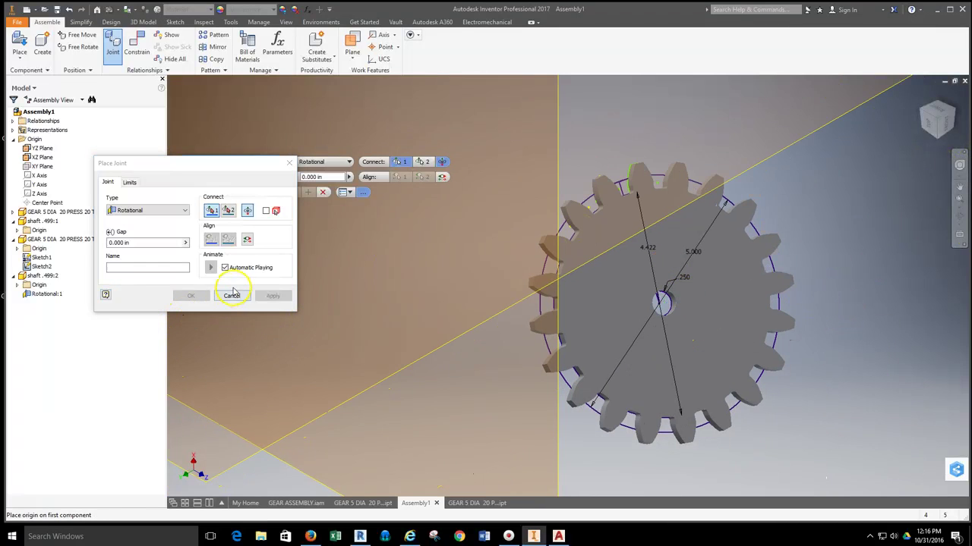
scroll(661, 304, up, 5)
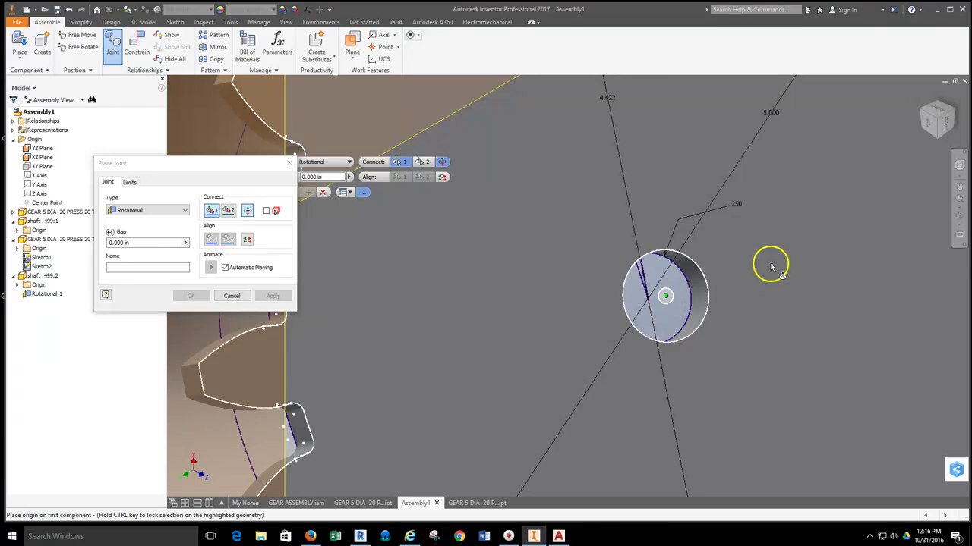
click(684, 325)
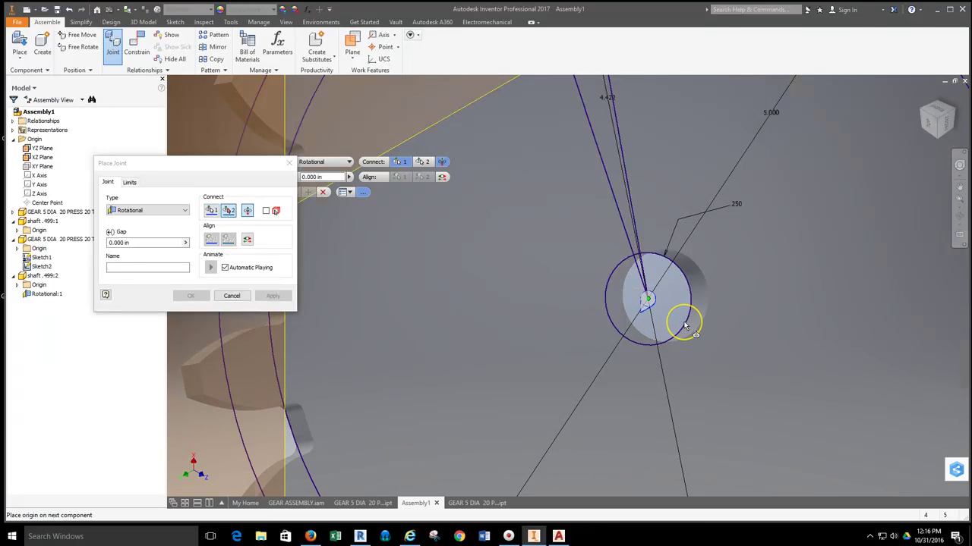
scroll(685, 321, down, 5)
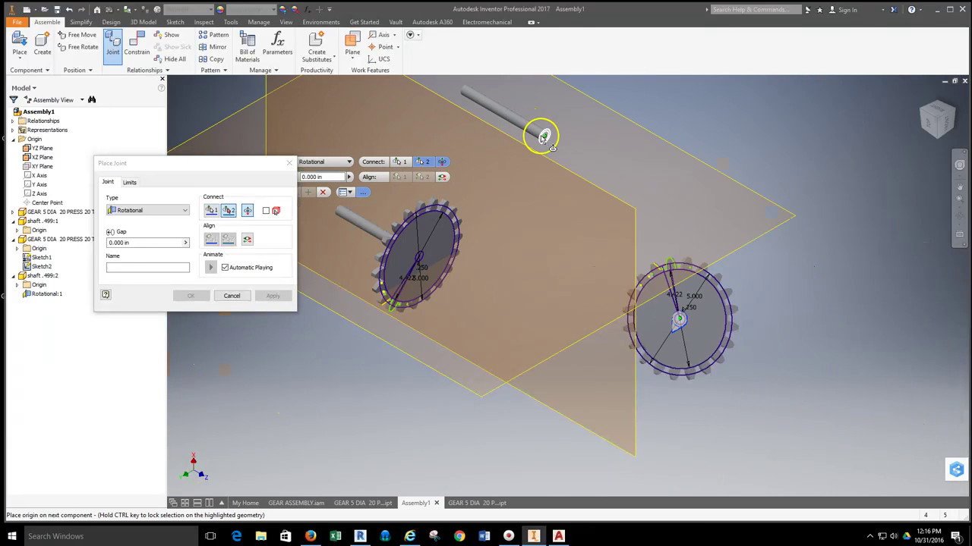
click(544, 138)
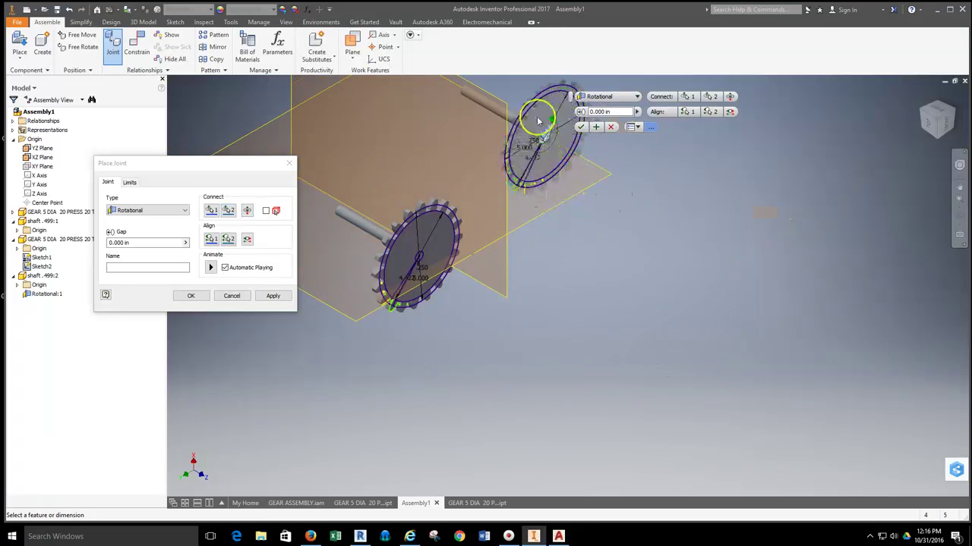
Flip the second gear's direction on its shaft and apply the Rotational joint with 0.000 in gap
scroll(547, 130, up, 5)
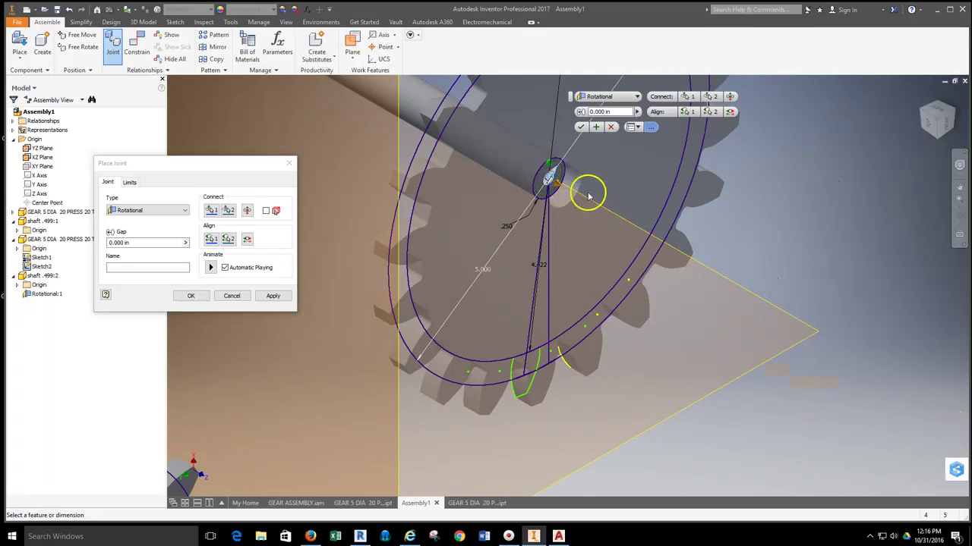
click(249, 212)
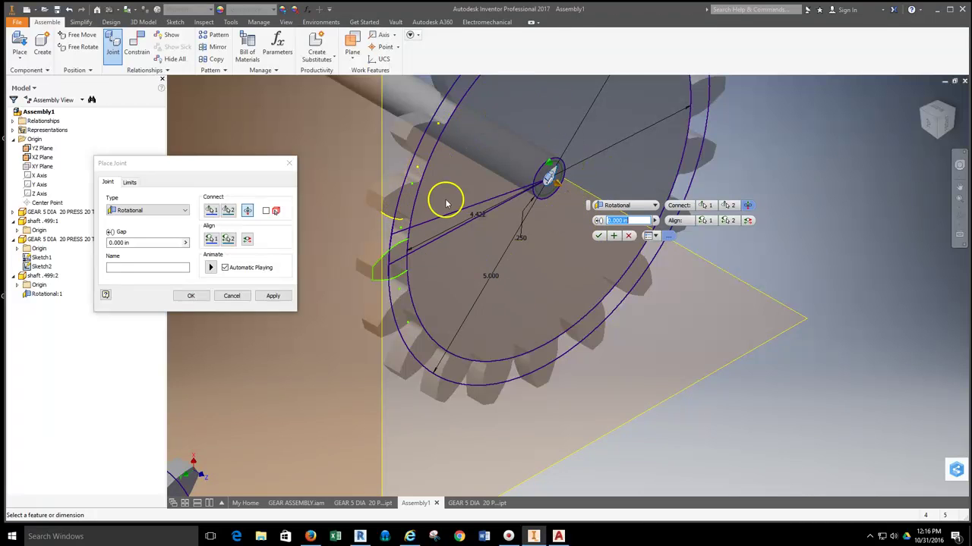
scroll(494, 258, down, 2)
scroll(531, 326, down, 1)
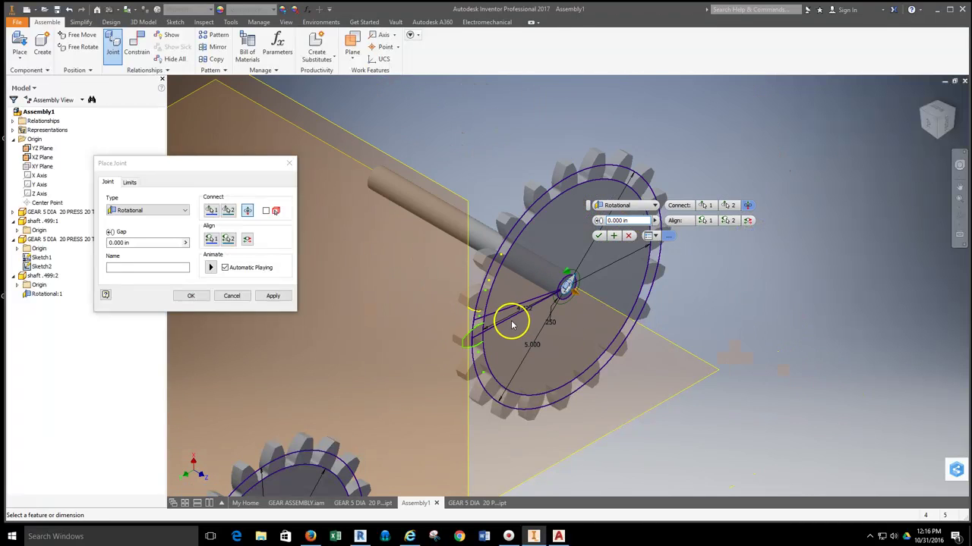
scroll(342, 399, down, 2)
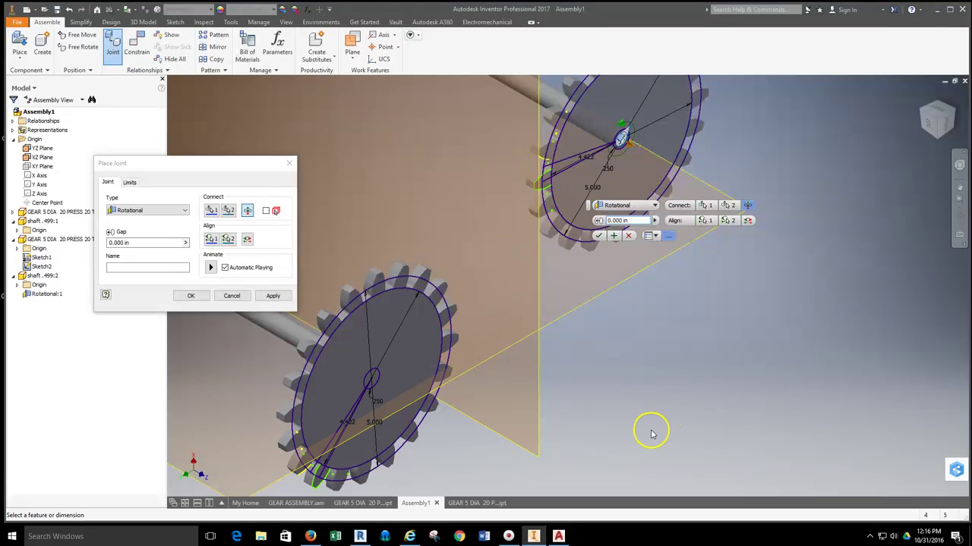
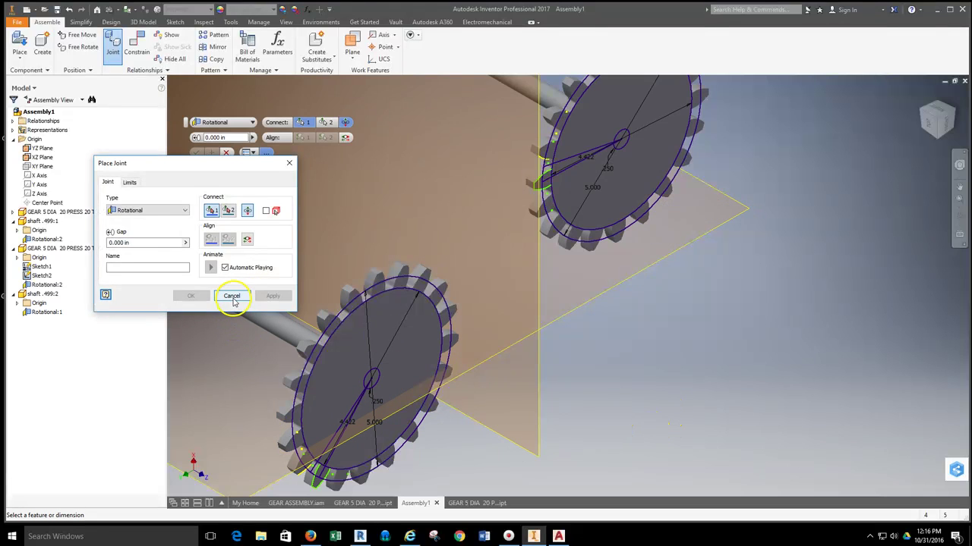
Mate the front face of GEAR 5 DIA 20 PRESS 20 TOOTH:1 to the YZ Plane with 0.000 in offset
key(F6)
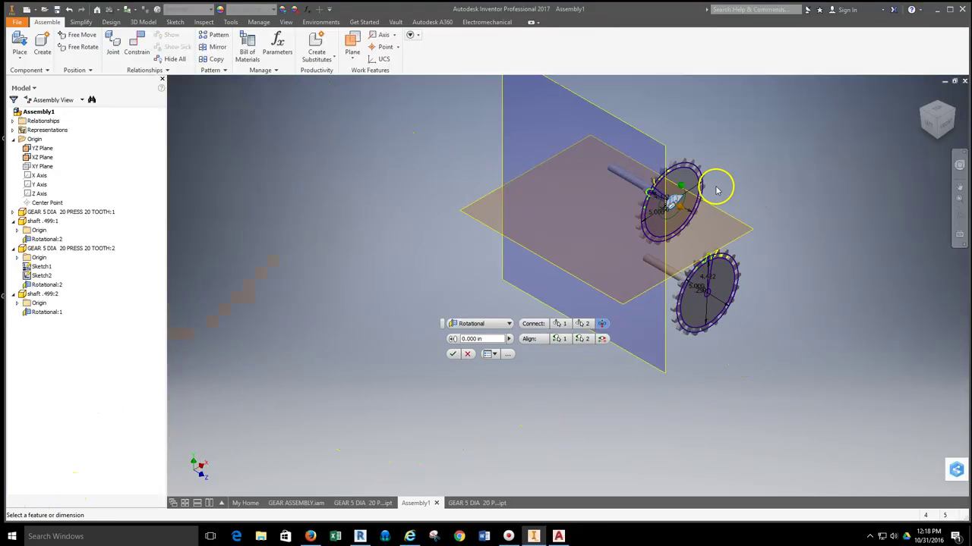
scroll(716, 190, up, 2)
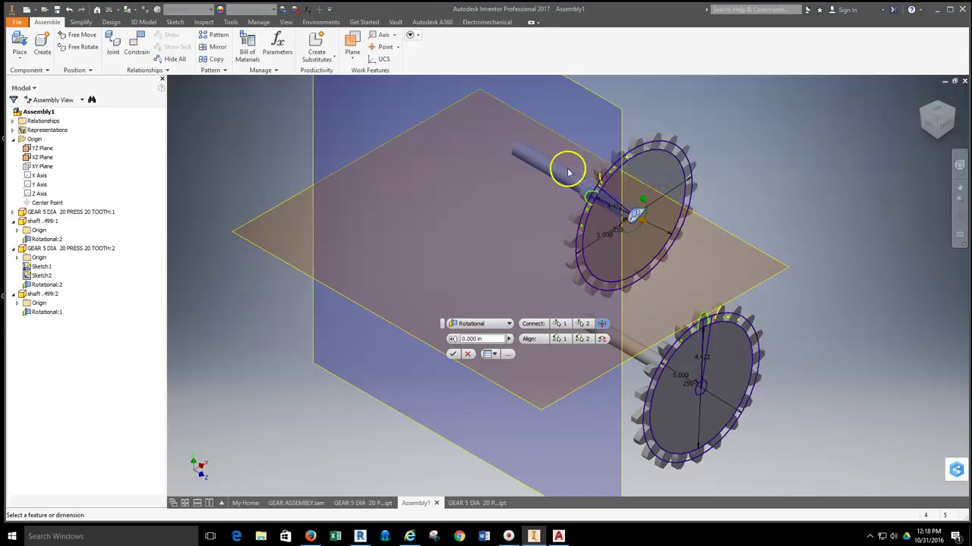
scroll(671, 201, down, 3)
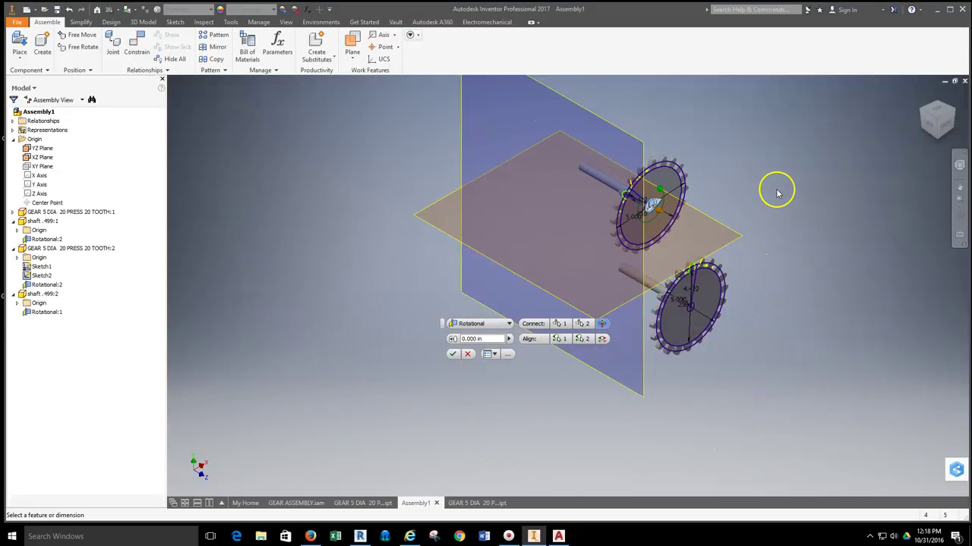
click(959, 215)
drag(770, 302, 731, 201)
right_click(769, 178)
click(730, 220)
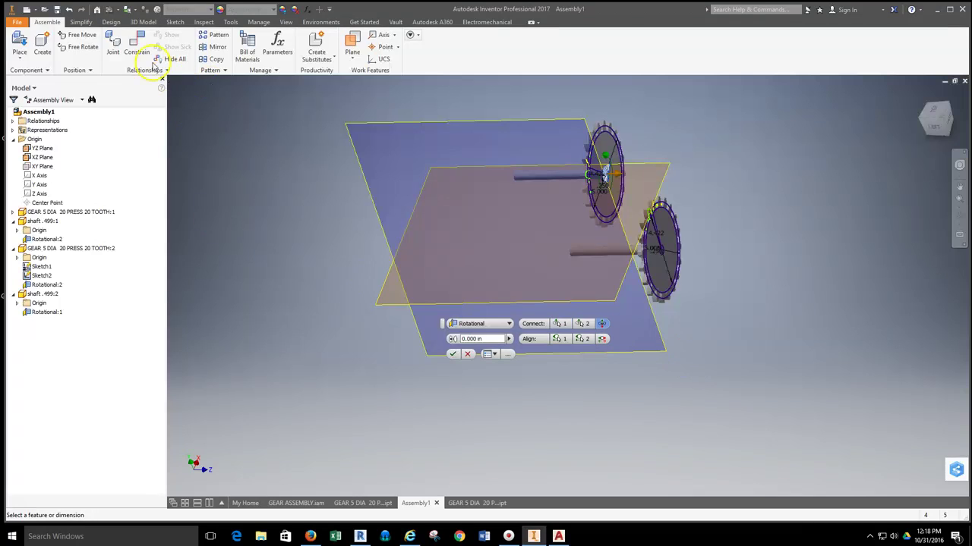
click(136, 46)
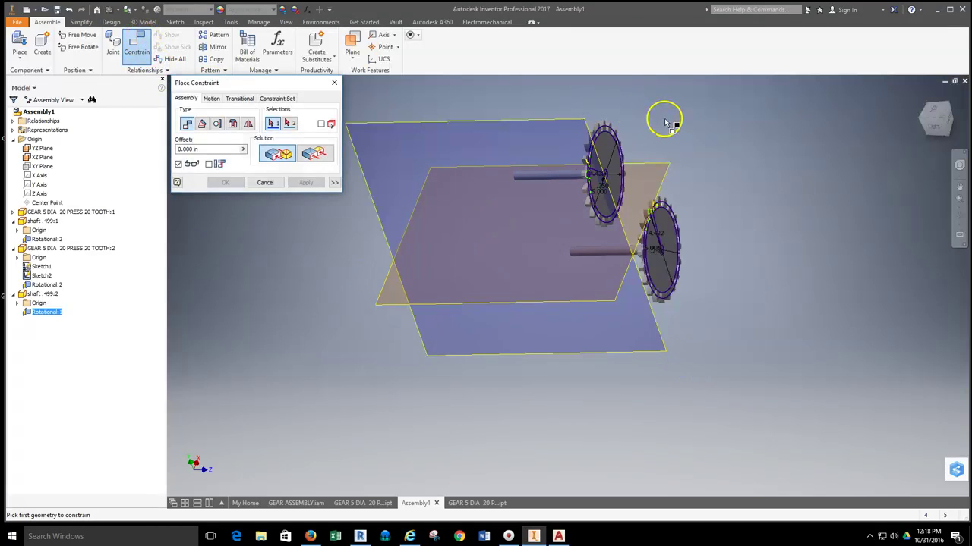
scroll(607, 152, up, 2)
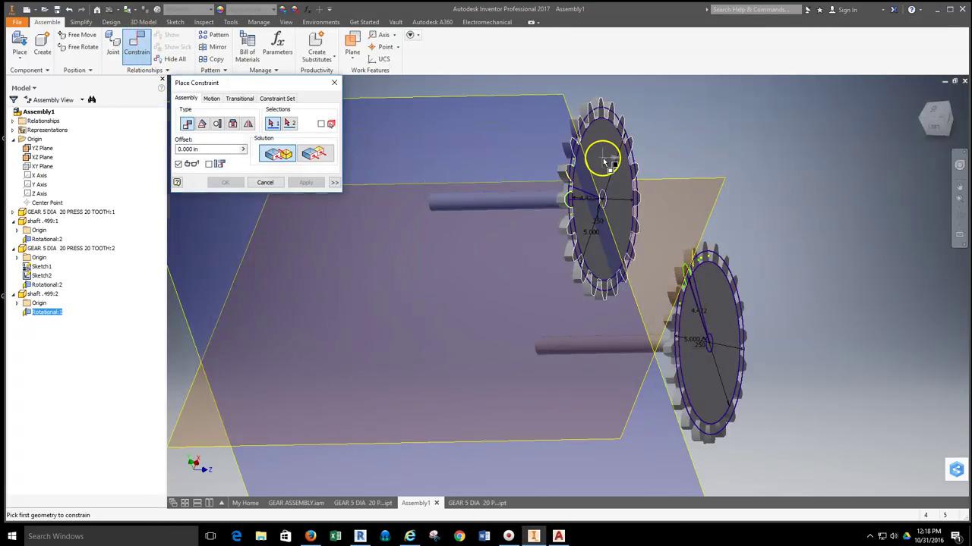
click(603, 152)
scroll(635, 148, down, 2)
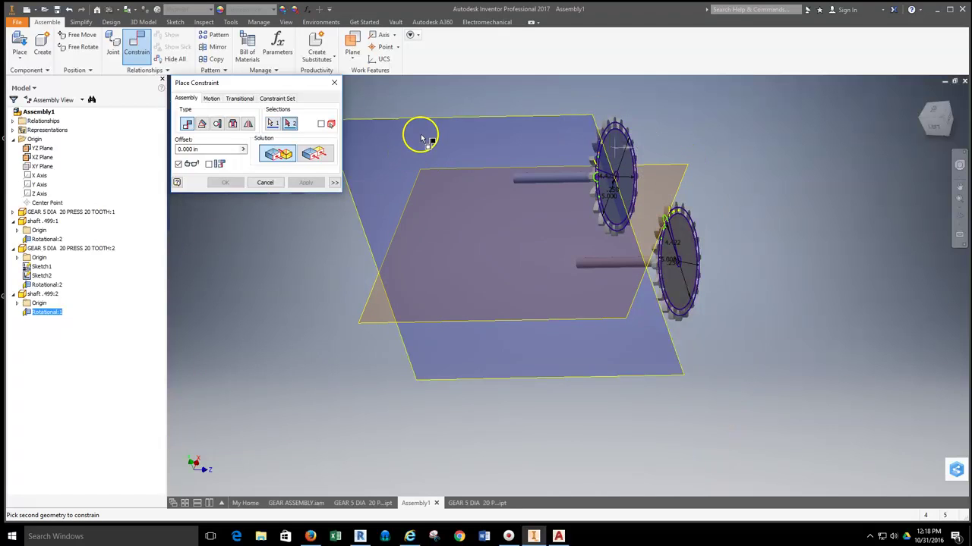
click(427, 119)
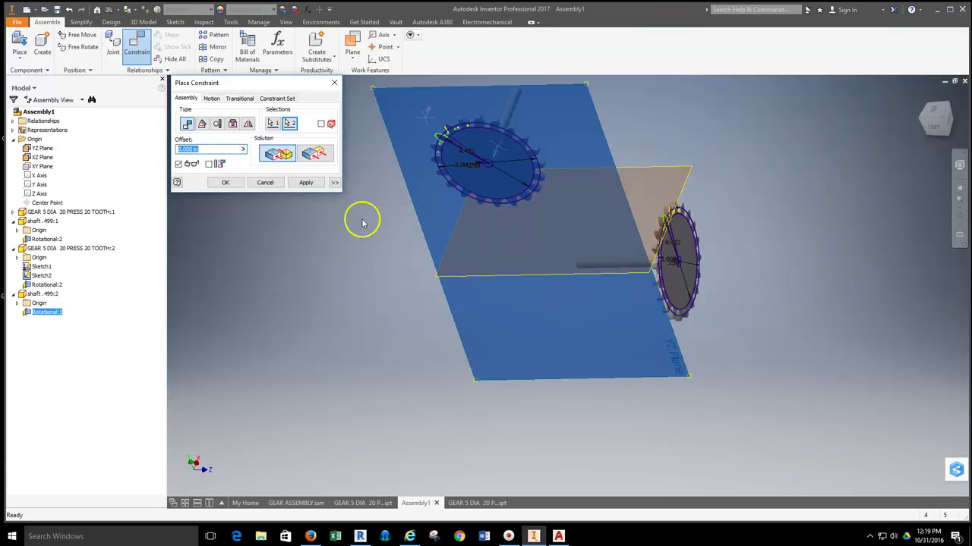
click(306, 183)
Mate the front face of GEAR 5 DIA 20 PRESS 20 TOOTH:2 to the YZ Plane with 0.000 in offset and finish constraining
click(703, 259)
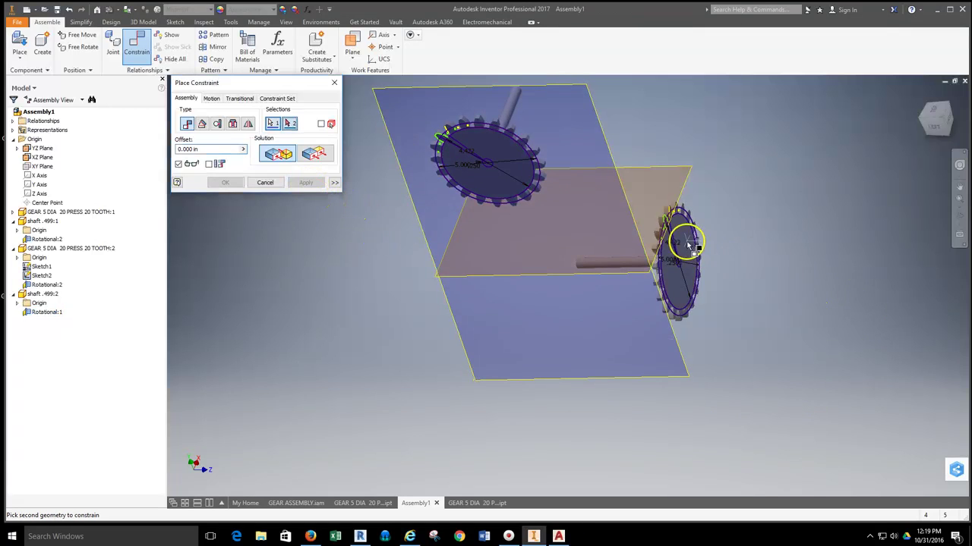
click(611, 156)
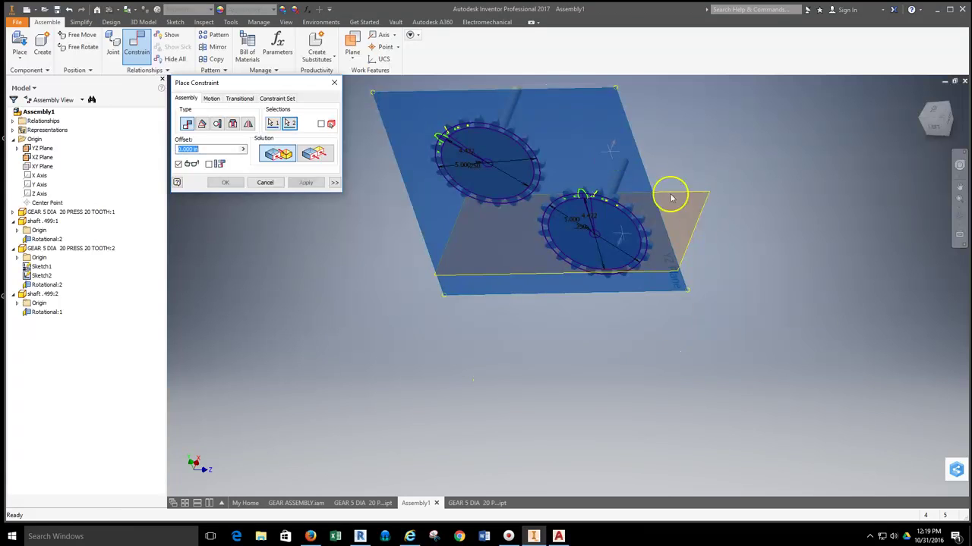
click(305, 183)
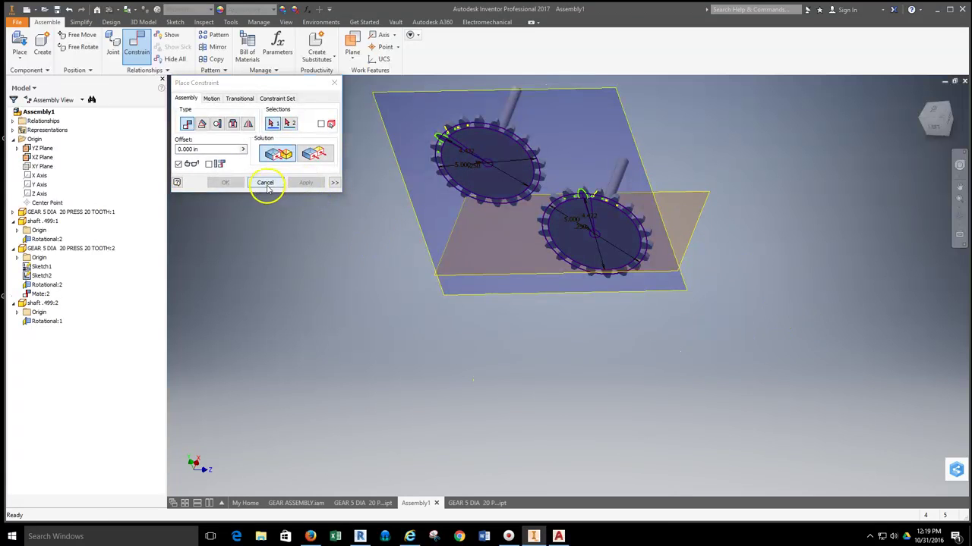
click(265, 183)
Move the two mated gears with their shafts along the YZ Plane to test their remaining freedom
click(923, 119)
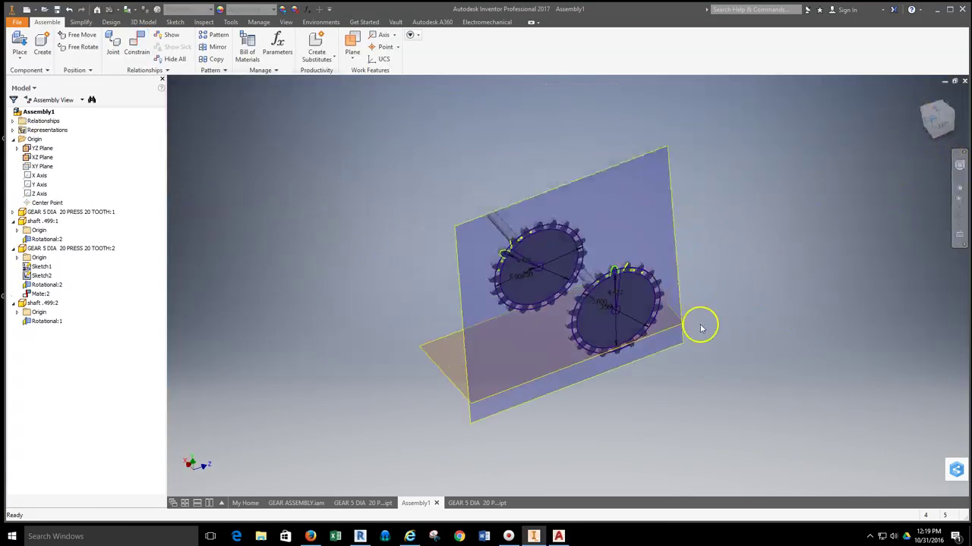
drag(596, 304, 629, 369)
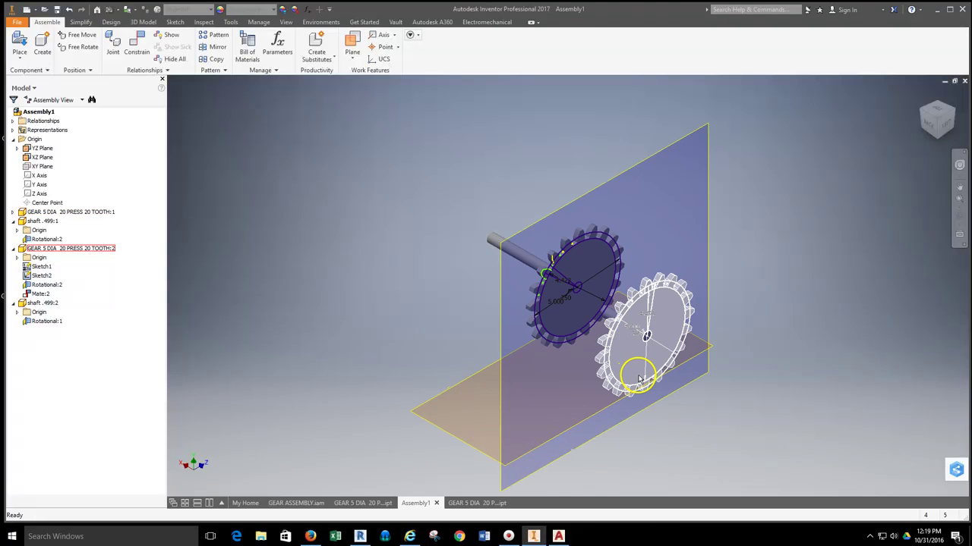
click(960, 193)
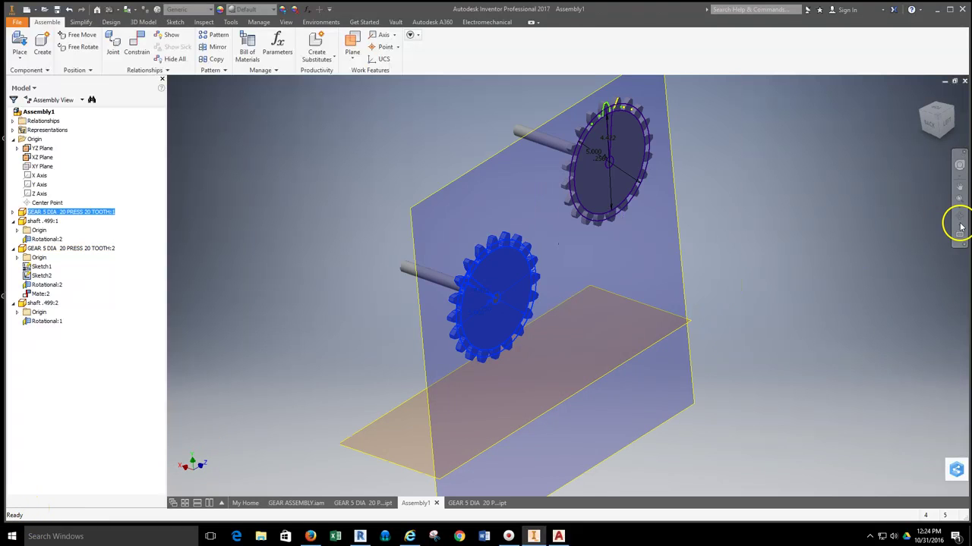
Mate the axis of shaft .499:2 to the XZ Plane with 0.000 in offset
click(959, 216)
drag(557, 299, 596, 162)
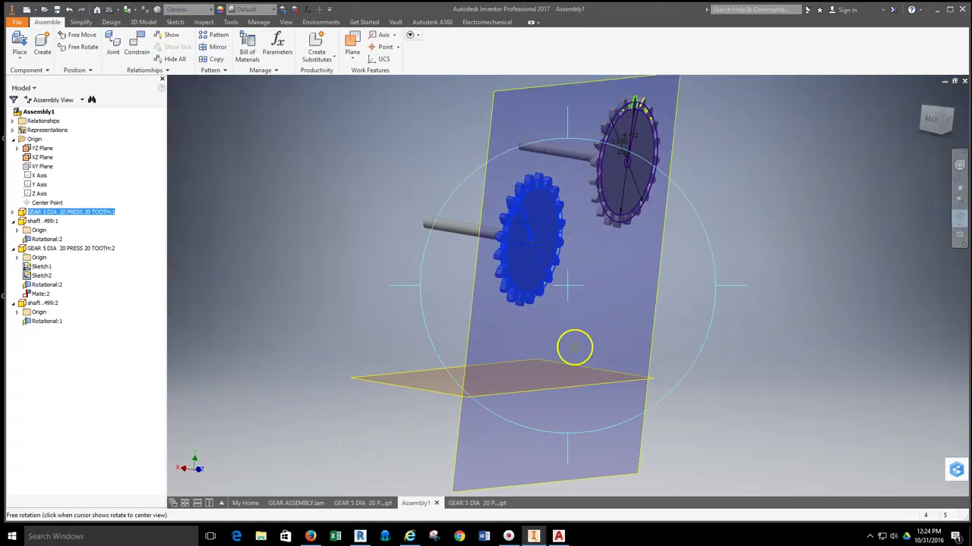
right_click(353, 245)
click(382, 253)
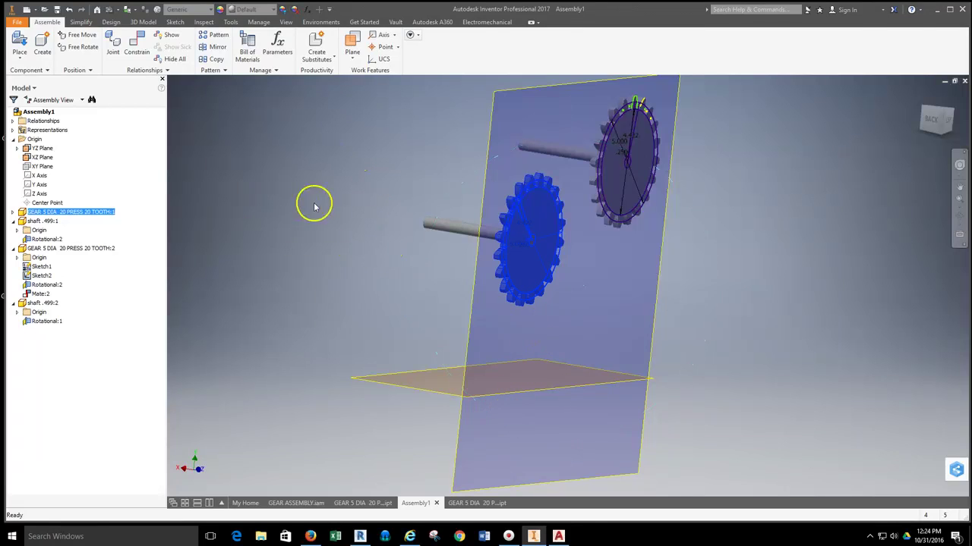
click(138, 55)
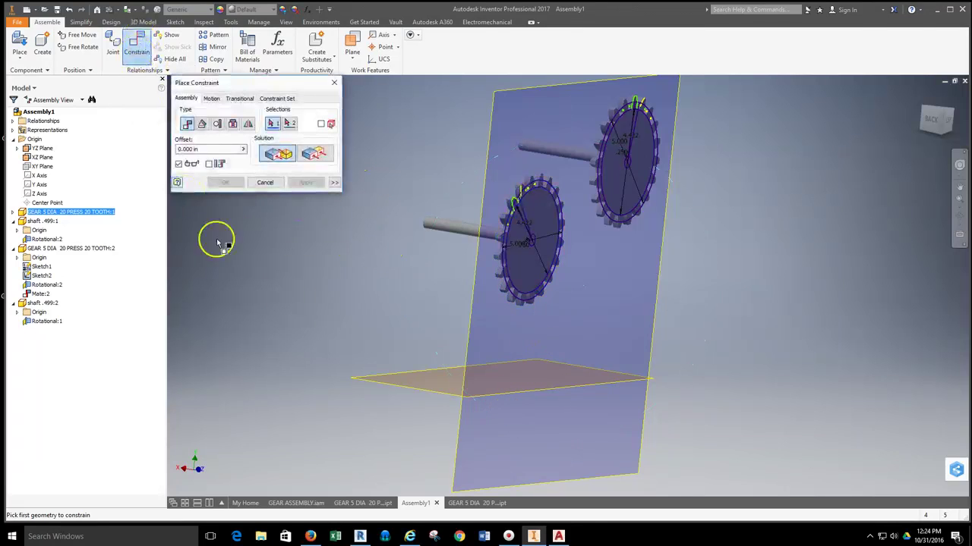
click(454, 230)
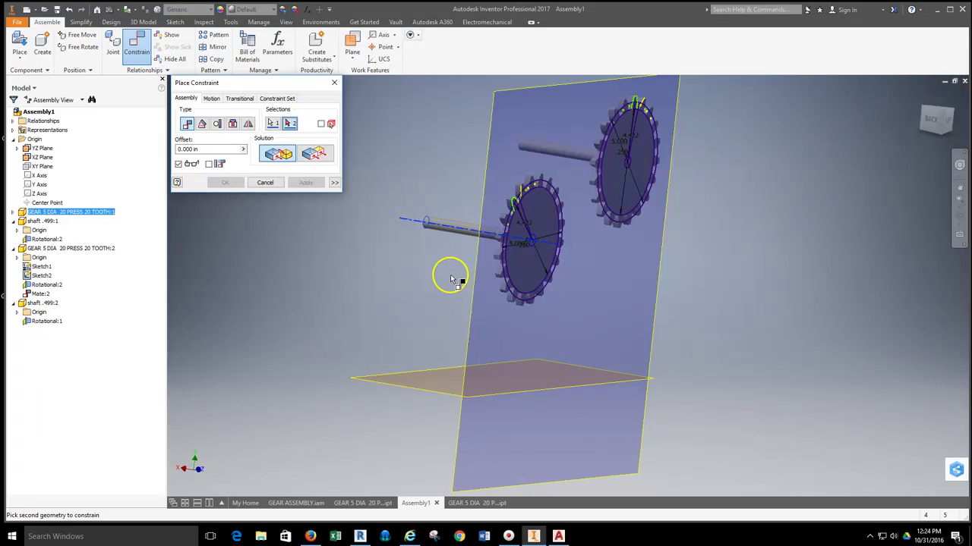
click(414, 391)
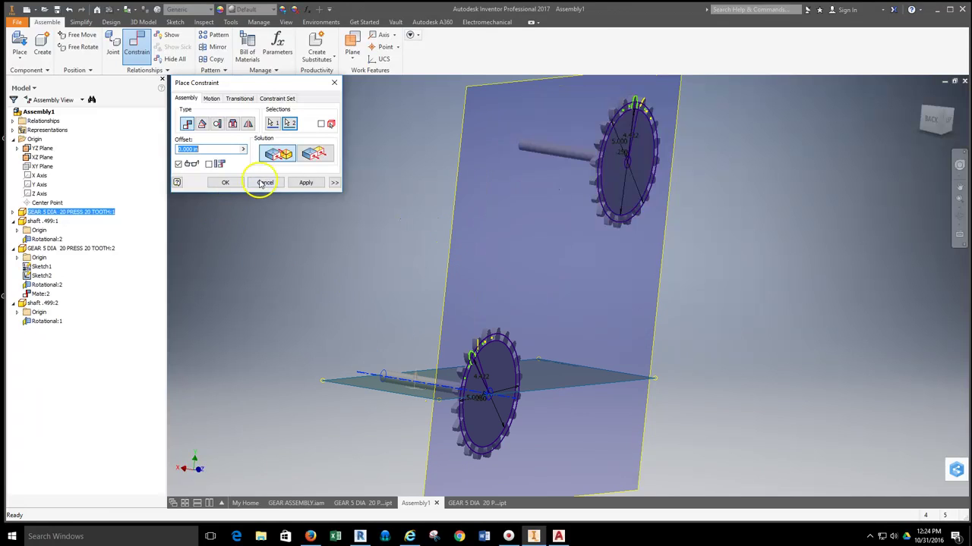
click(300, 185)
Mate the axis of shaft .499:1 to the XZ Plane with 0.000 in offset and close the constraint command
click(549, 147)
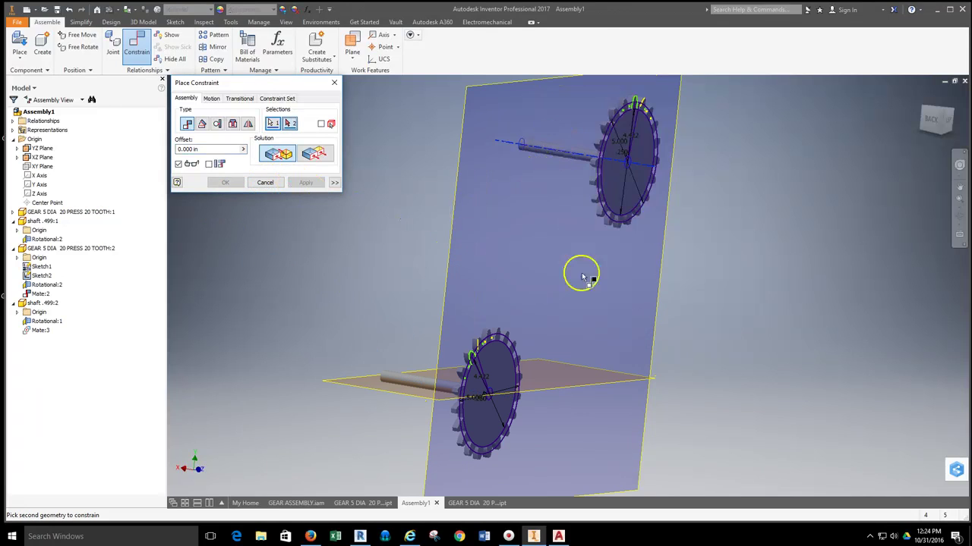
click(569, 370)
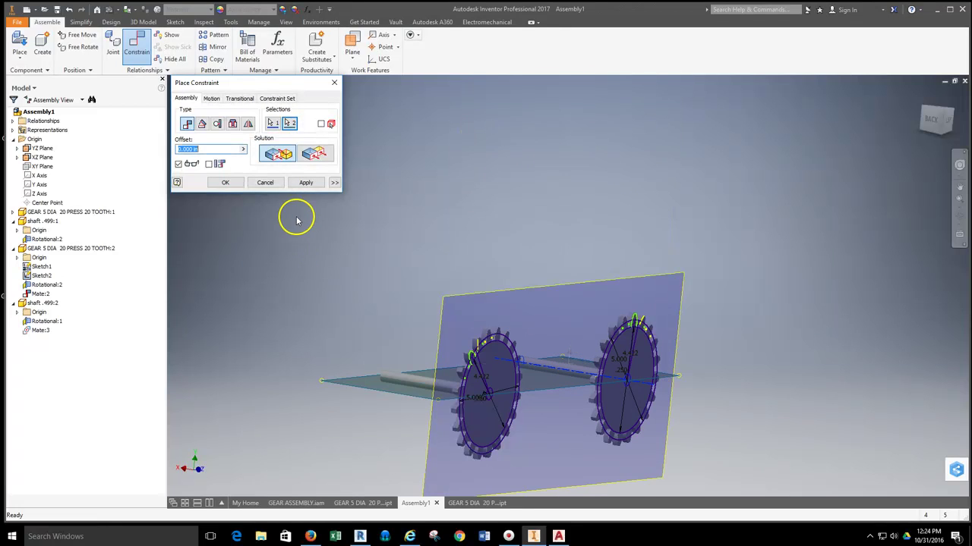
click(305, 183)
click(265, 183)
Move GEAR 5 DIA 20 PRESS 20 TOOTH:2 along the XZ Plane to check how the constrained gears can still travel
click(959, 218)
drag(600, 311, 720, 280)
middle_drag(720, 280, 740, 238)
right_click(769, 239)
key(Escape)
click(595, 268)
drag(595, 268, 536, 279)
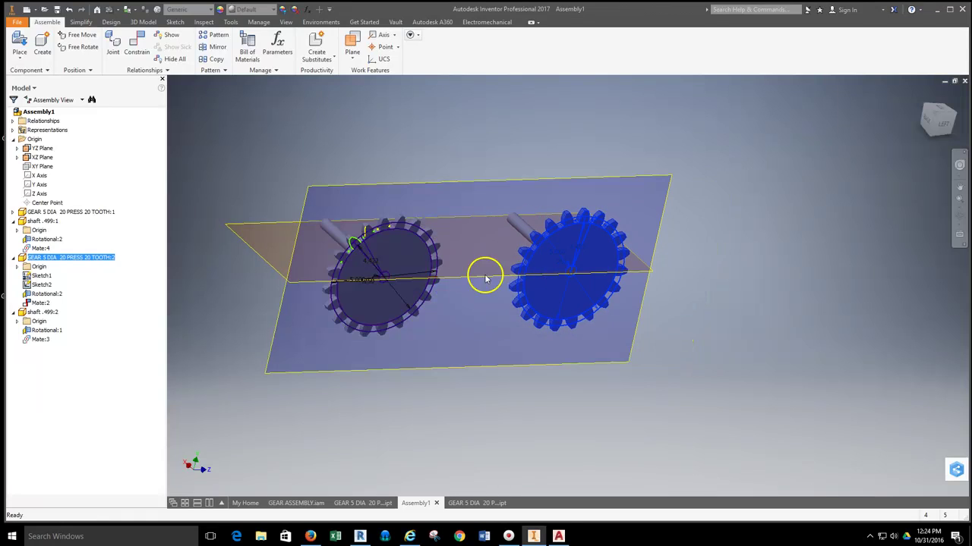
scroll(437, 263, up, 3)
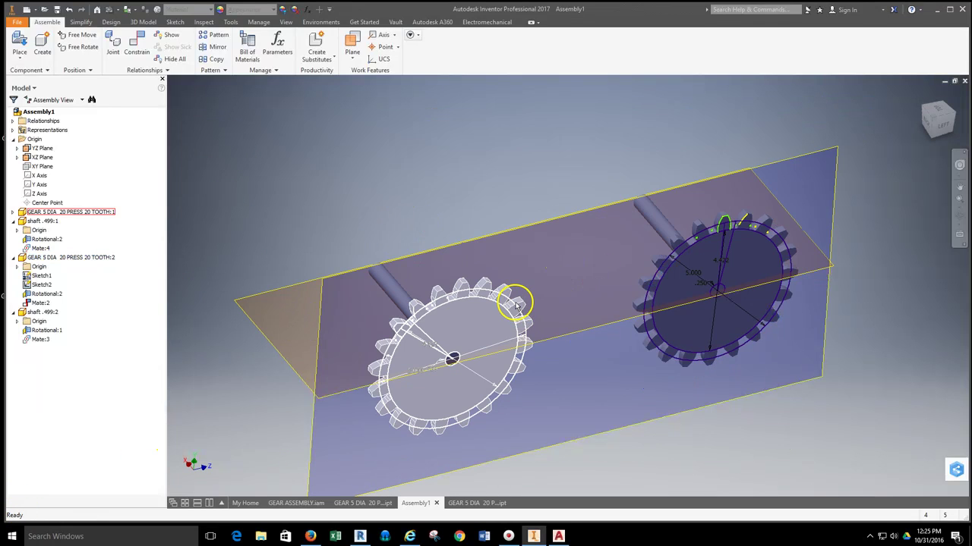
Hide the XZ Plane and YZ Plane of the assembly origin
scroll(508, 286, up, 2)
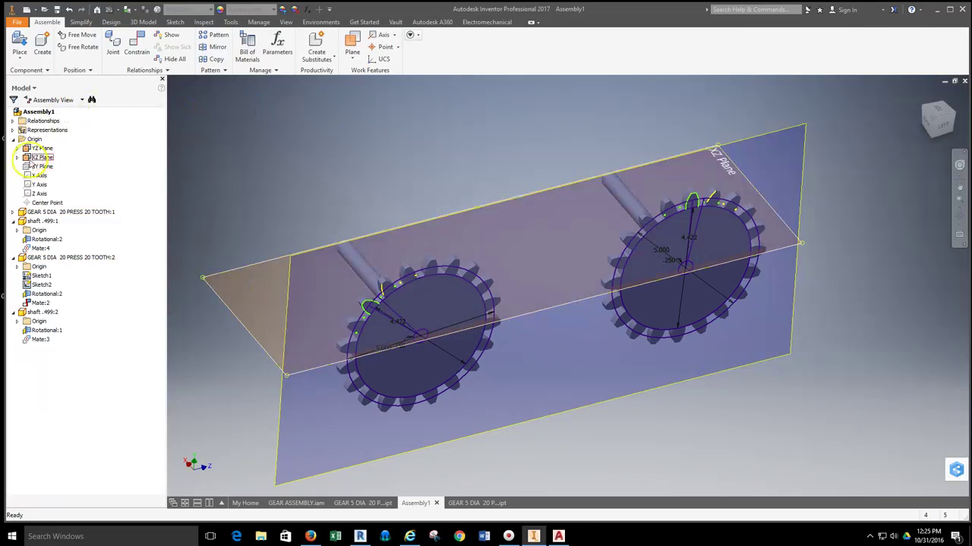
right_click(42, 158)
click(47, 239)
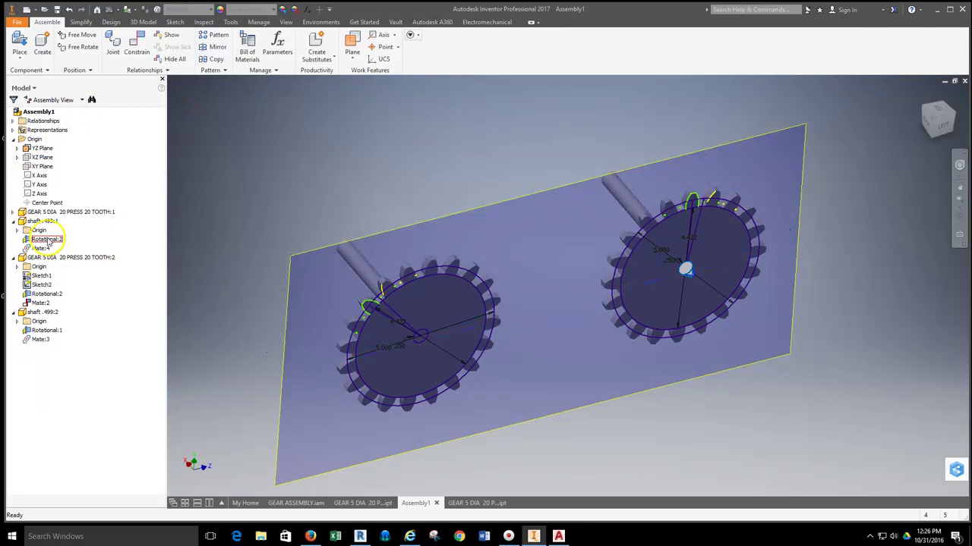
right_click(42, 148)
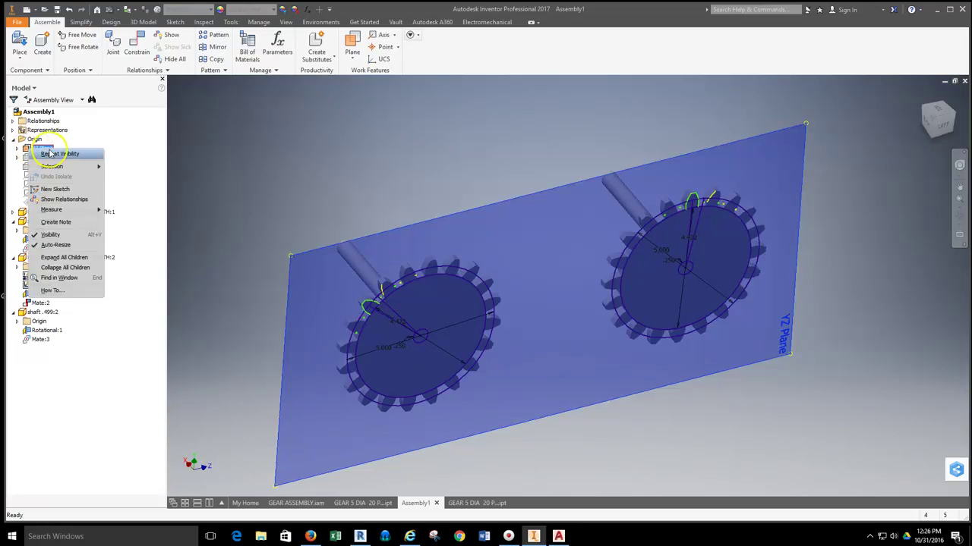
click(47, 228)
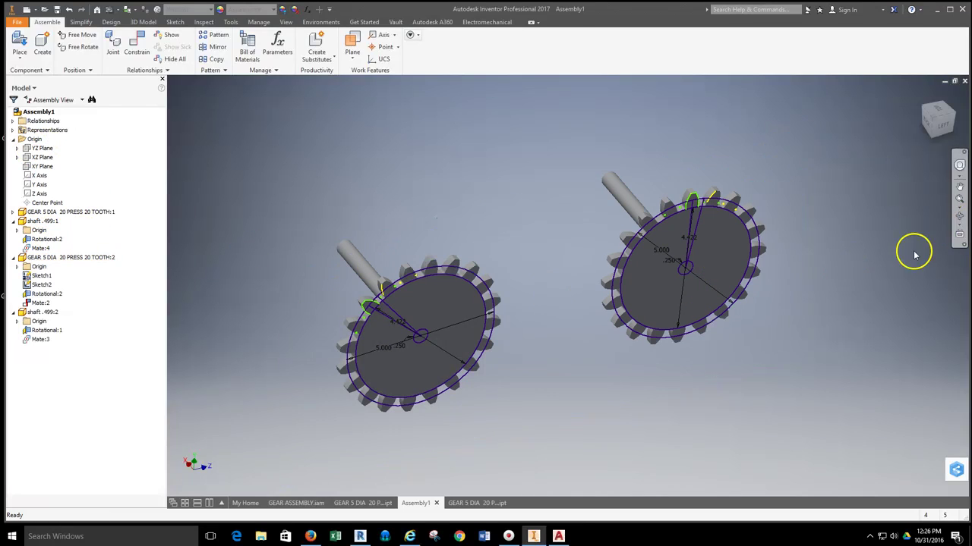
In the left view, slide GEAR 5 DIA 20 PRESS 20 TOOTH:2 toward the other gear until their teeth almost touch
click(938, 121)
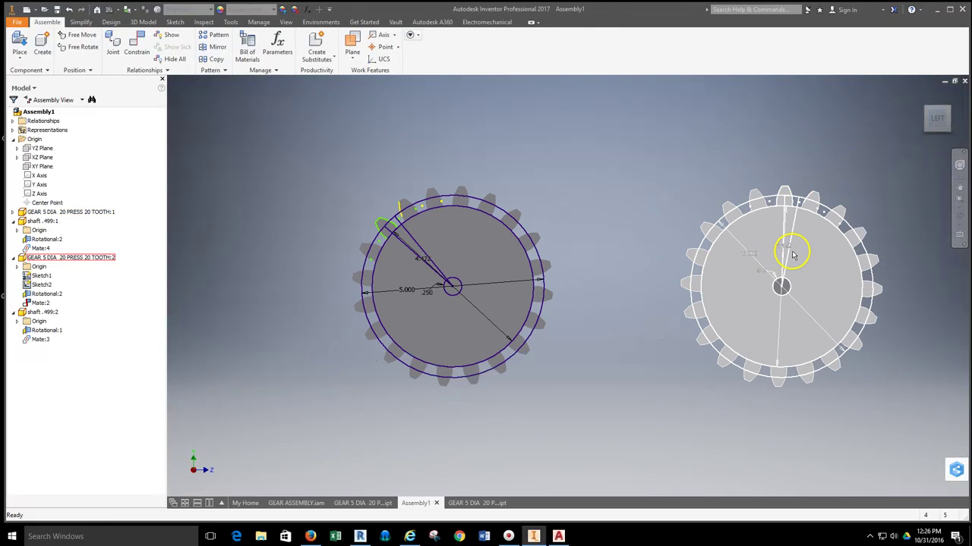
drag(767, 283, 630, 275)
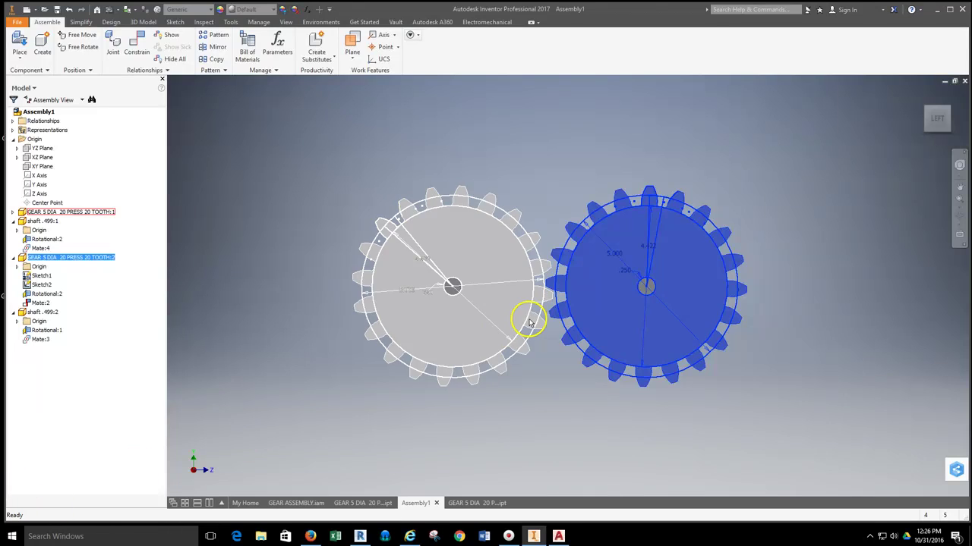
scroll(560, 290, up, 5)
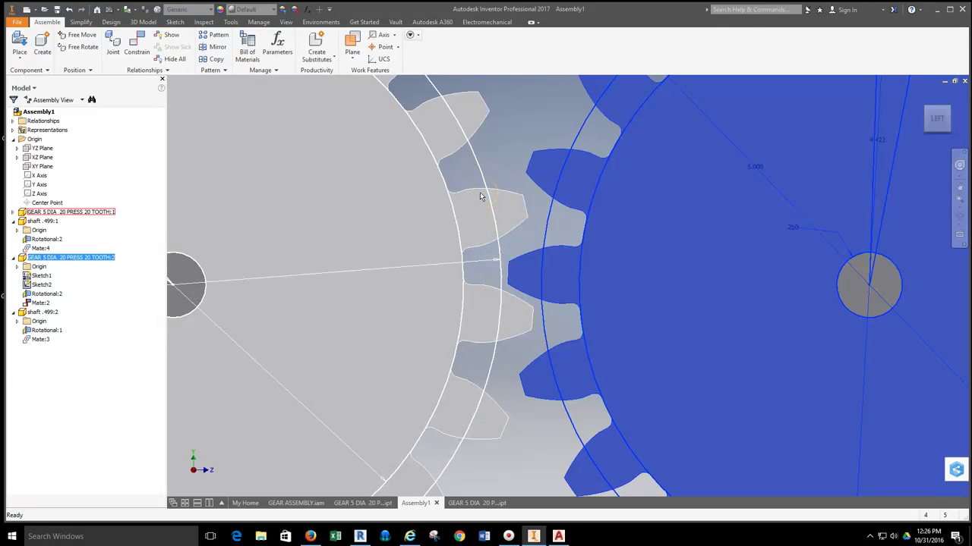
scroll(564, 250, down, 3)
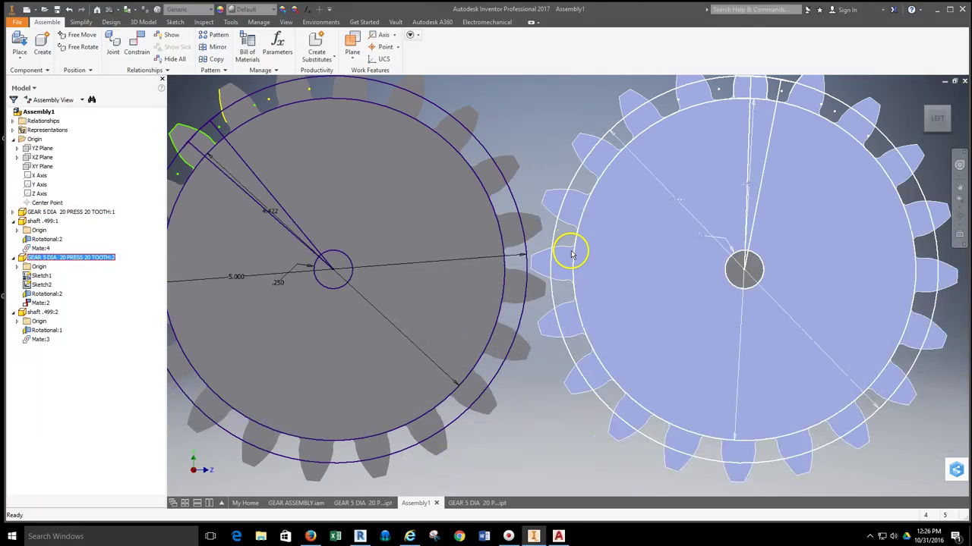
Add an outside Tangent constraint with 0.000 in offset between the 5.000 sketch circles of the two gears and close the constraint command
click(137, 48)
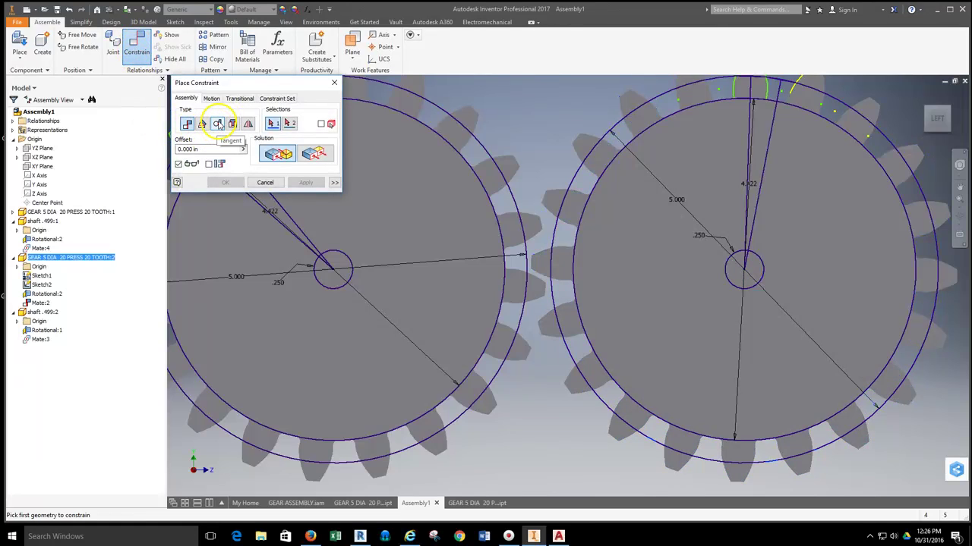
click(218, 124)
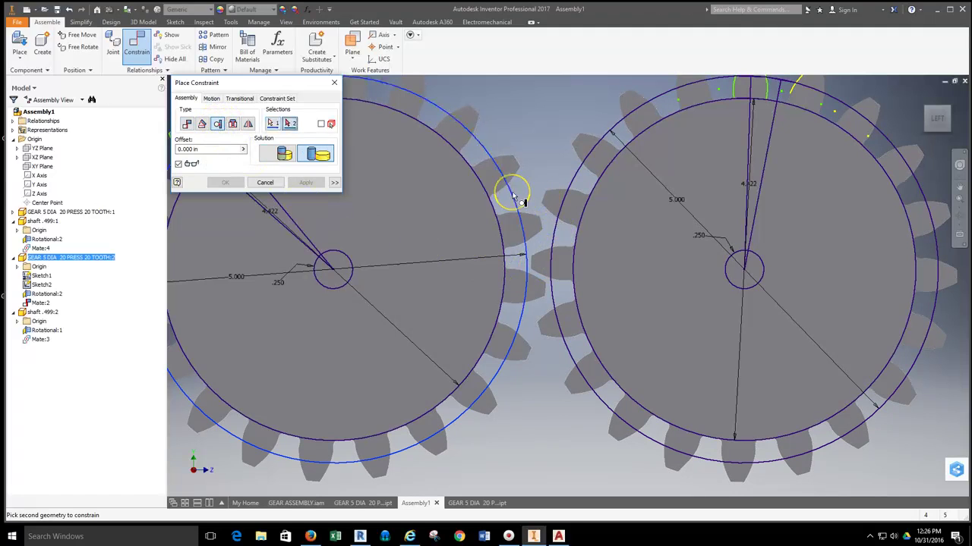
click(555, 231)
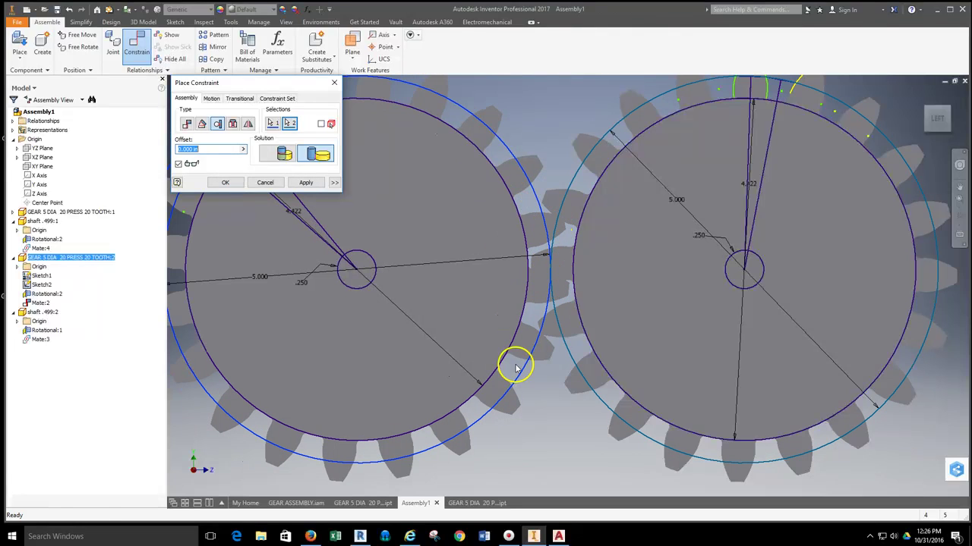
scroll(558, 232, up, 3)
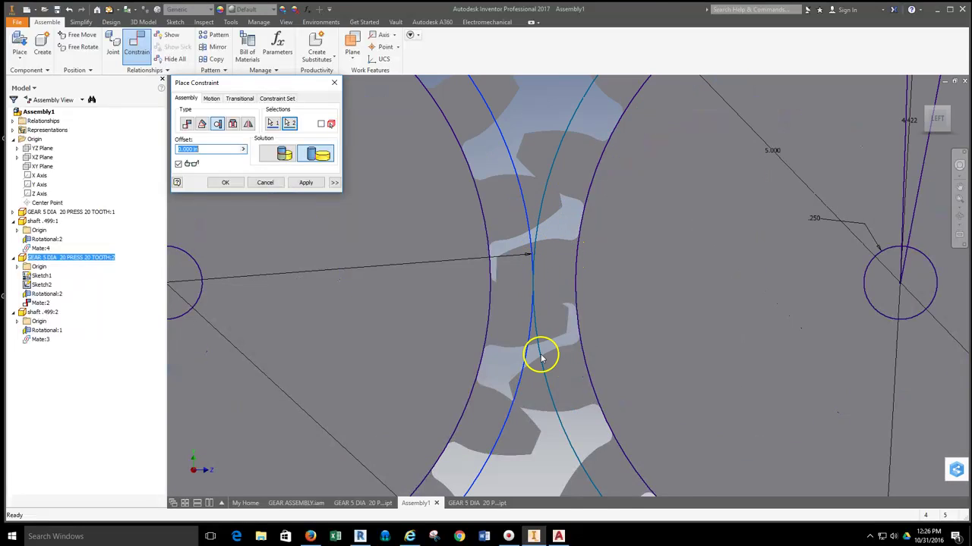
click(307, 184)
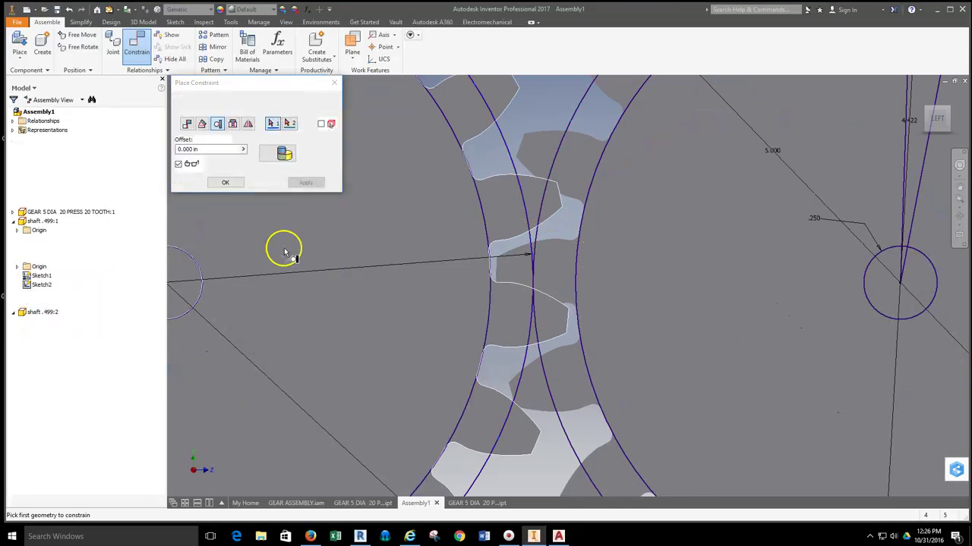
click(265, 183)
Inspect the tangent circles where the gears meet, then open the gear part and view its sketch from the back
scroll(575, 278, down, 5)
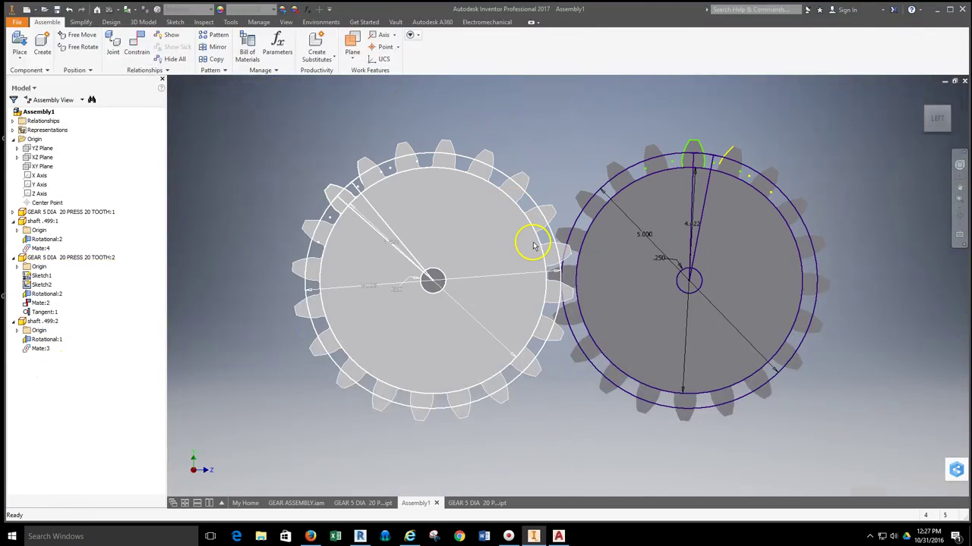
scroll(552, 257, up, 3)
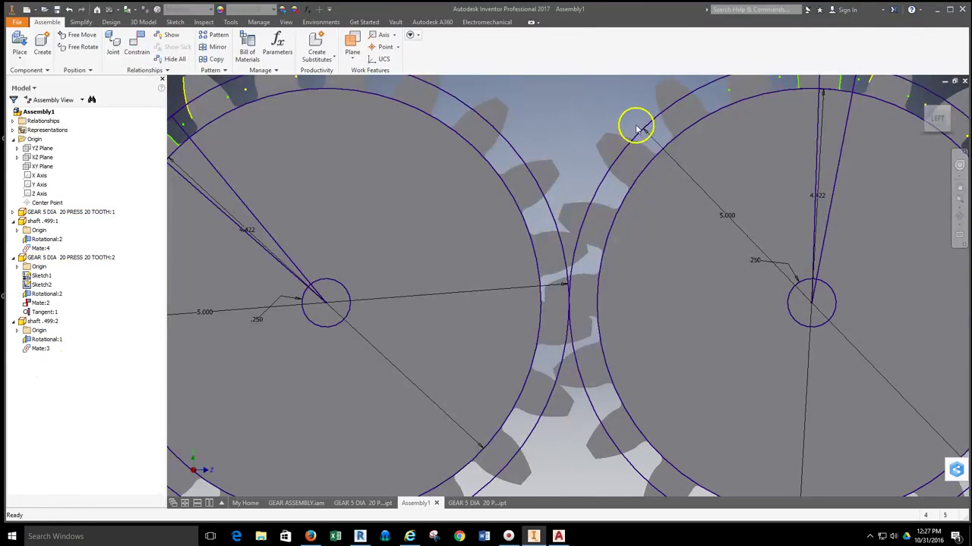
scroll(634, 123, down, 3)
middle_drag(629, 126, 526, 206)
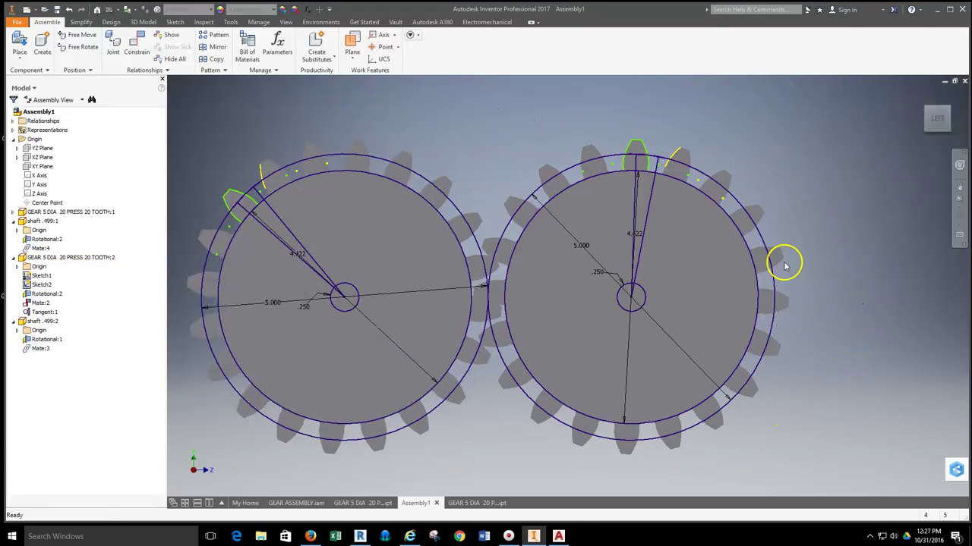
click(636, 148)
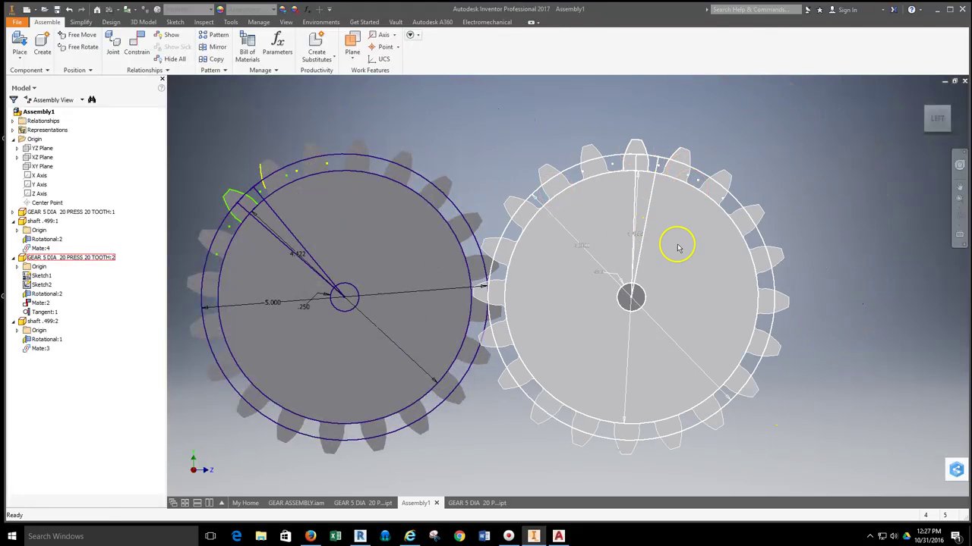
double_click(669, 244)
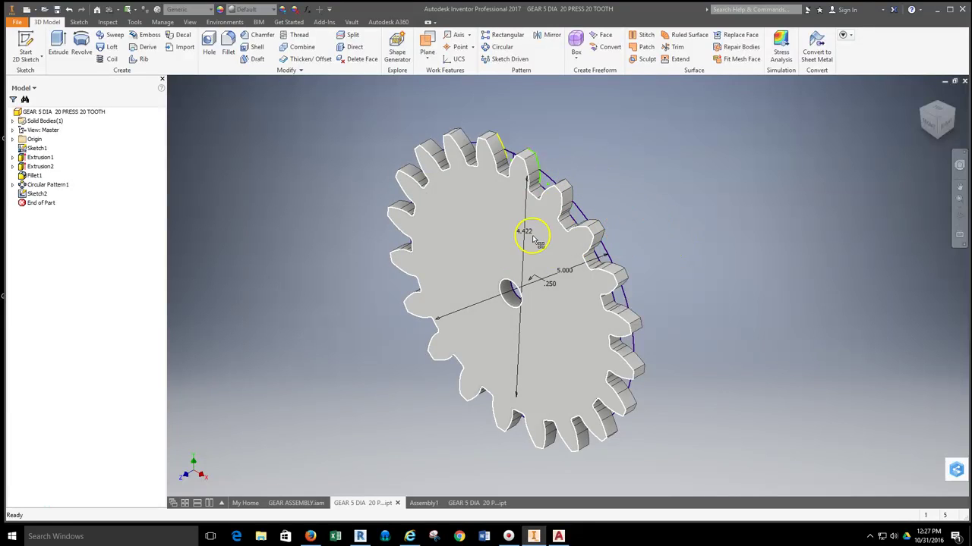
drag(941, 126, 498, 186)
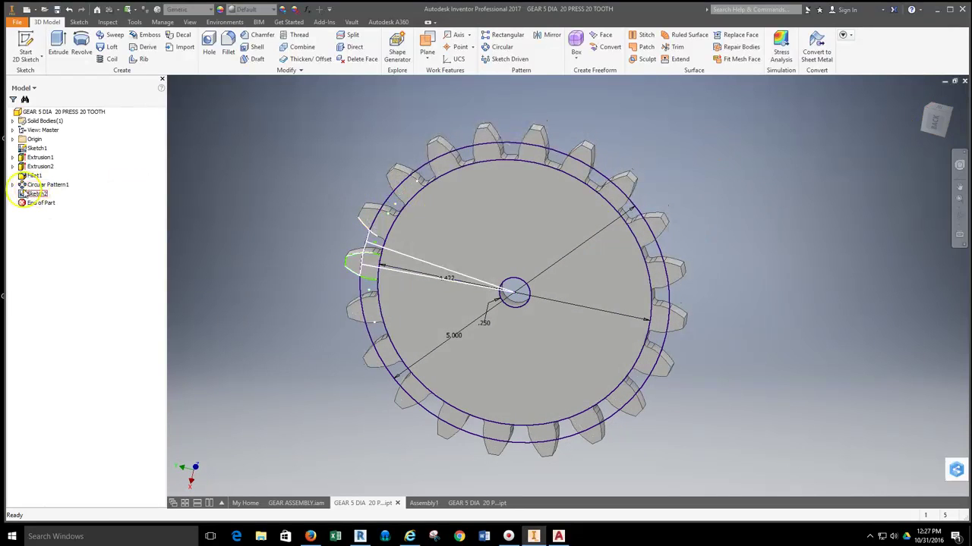
Hide Sketch1 in the gear part and make it visible again to demonstrate where the circles come from
right_click(24, 149)
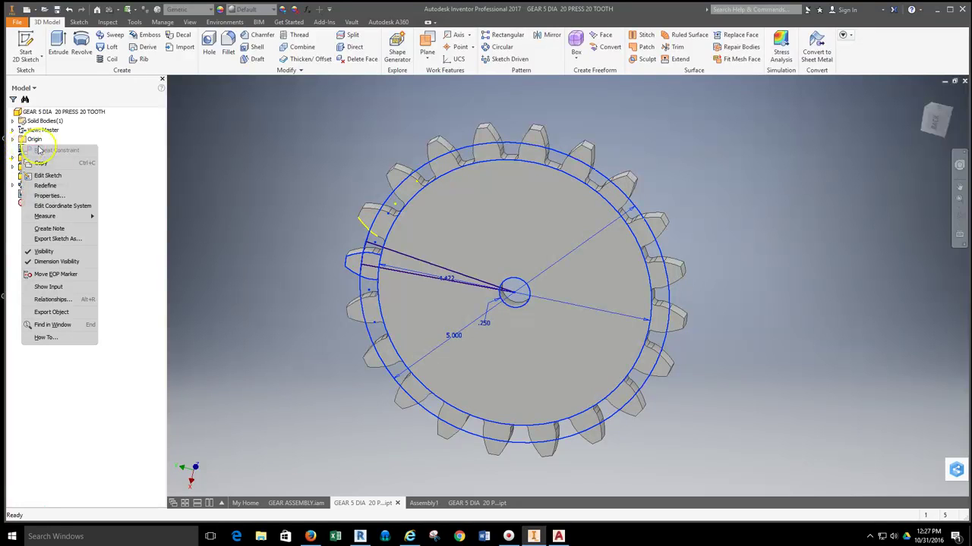
click(53, 253)
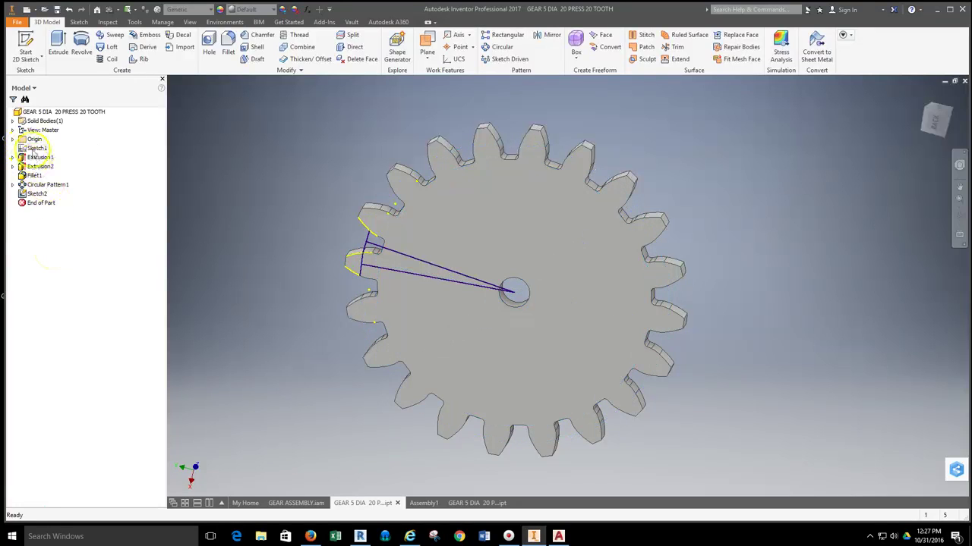
right_click(24, 149)
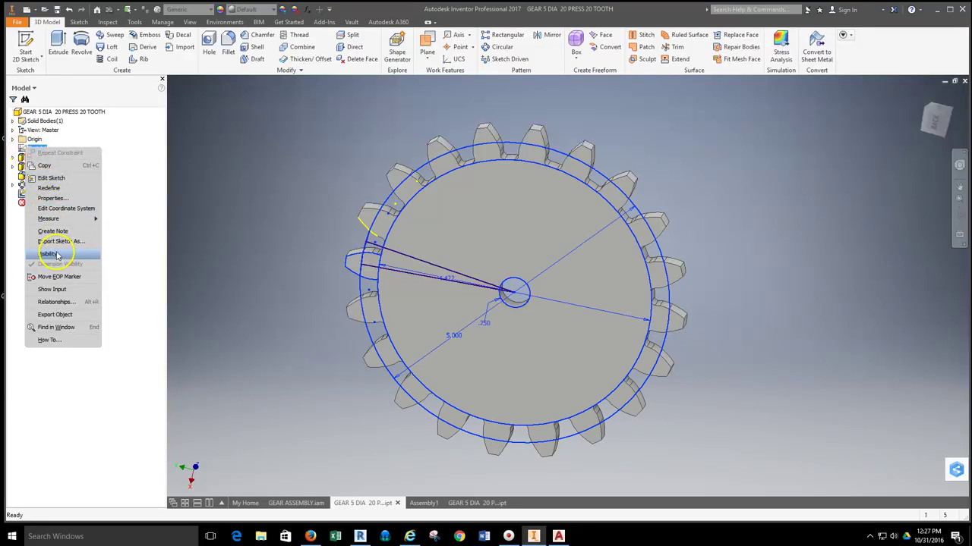
click(52, 253)
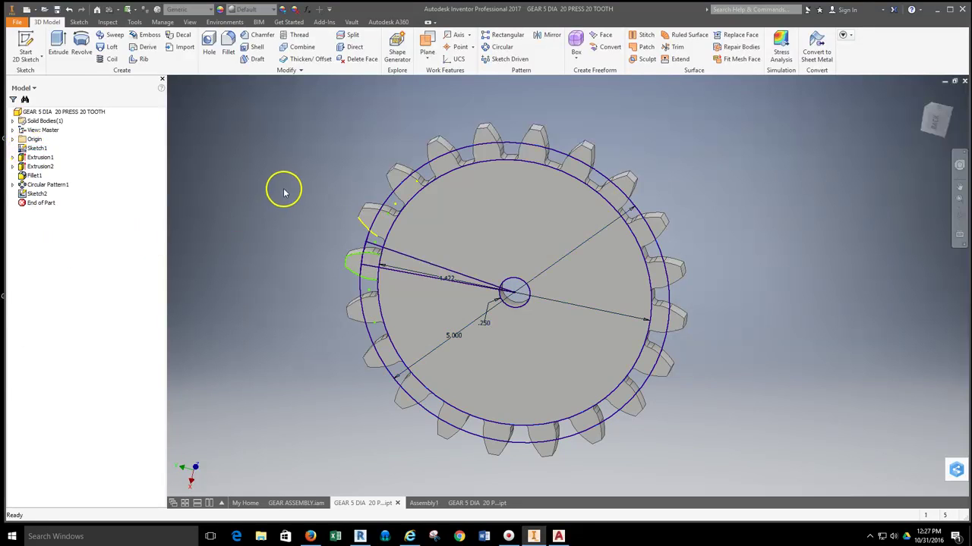
Compare the gear part with Assembly1, then close the gear part document and return to the assembly
click(419, 503)
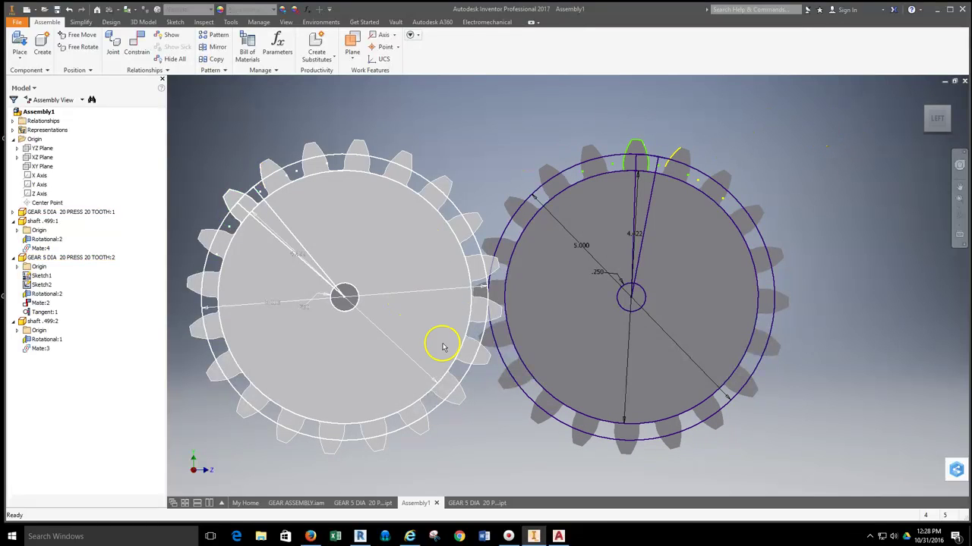
click(363, 503)
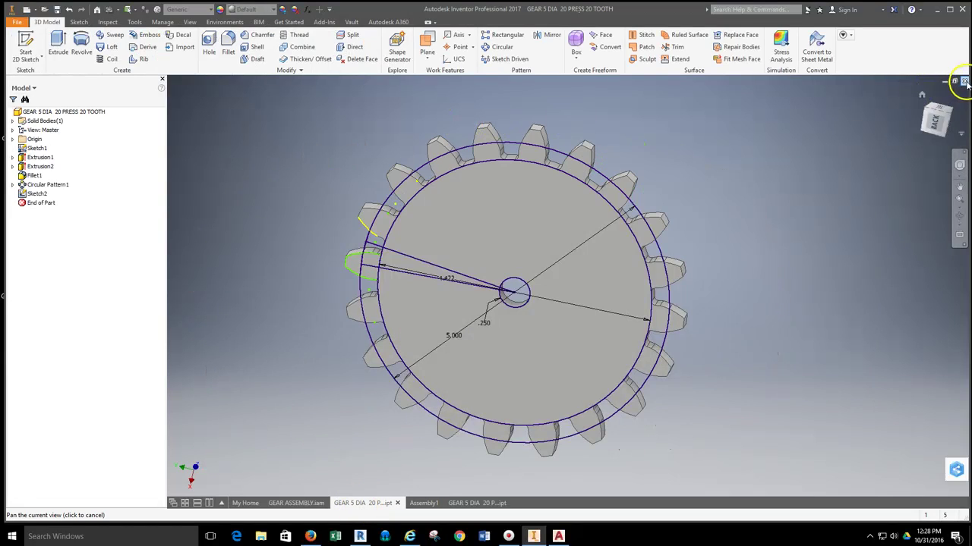
click(964, 81)
click(455, 288)
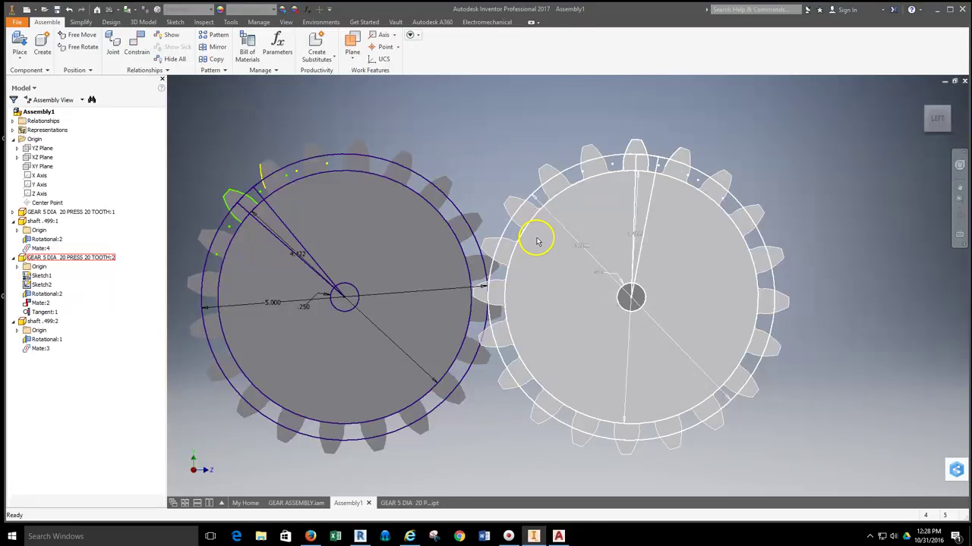
Open GEAR 5 DIA 20 PRESS 20 TOOTH:2 for in-place editing, examine its sketch circles against the other gear, and return to the assembly
double_click(558, 281)
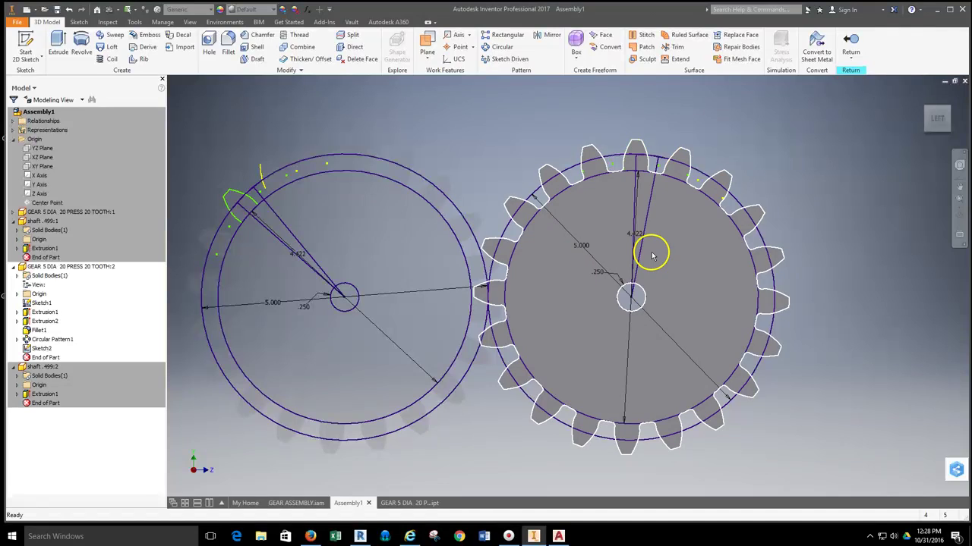
scroll(673, 246, up, 1)
middle_drag(674, 251, 641, 254)
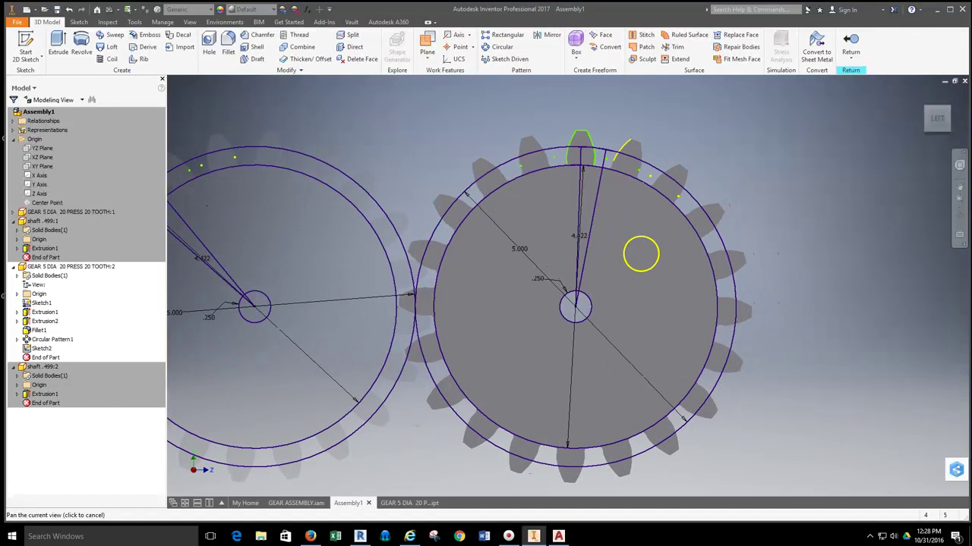
mouse_move(656, 270)
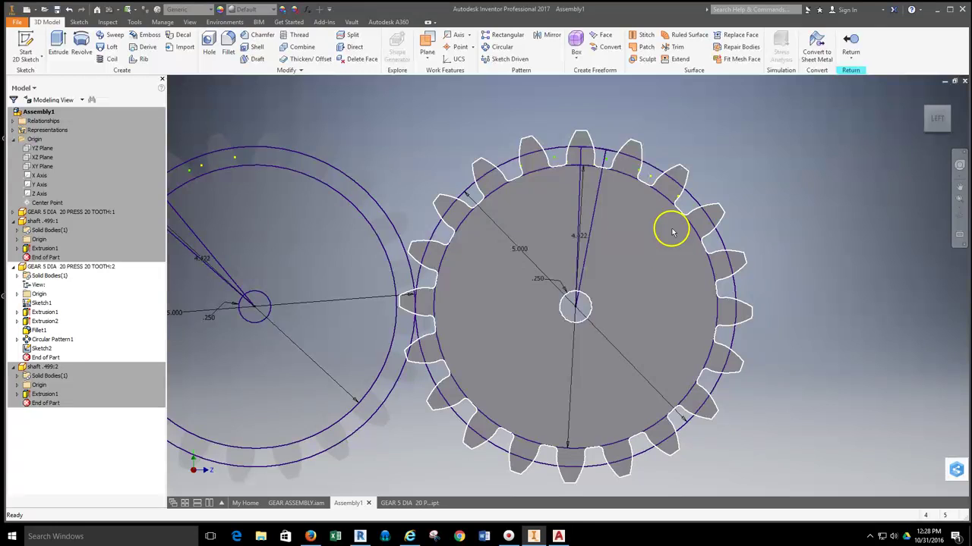
middle_drag(656, 275, 798, 269)
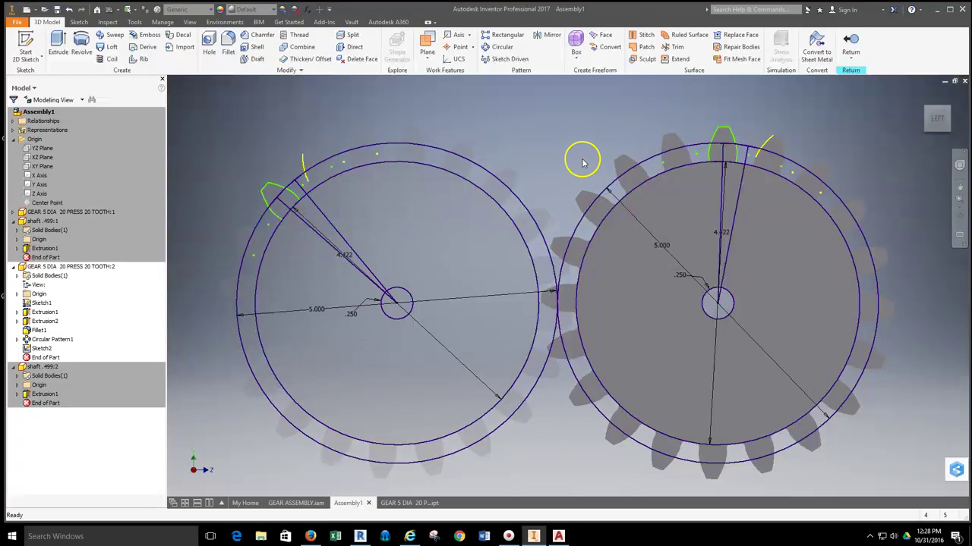
click(850, 46)
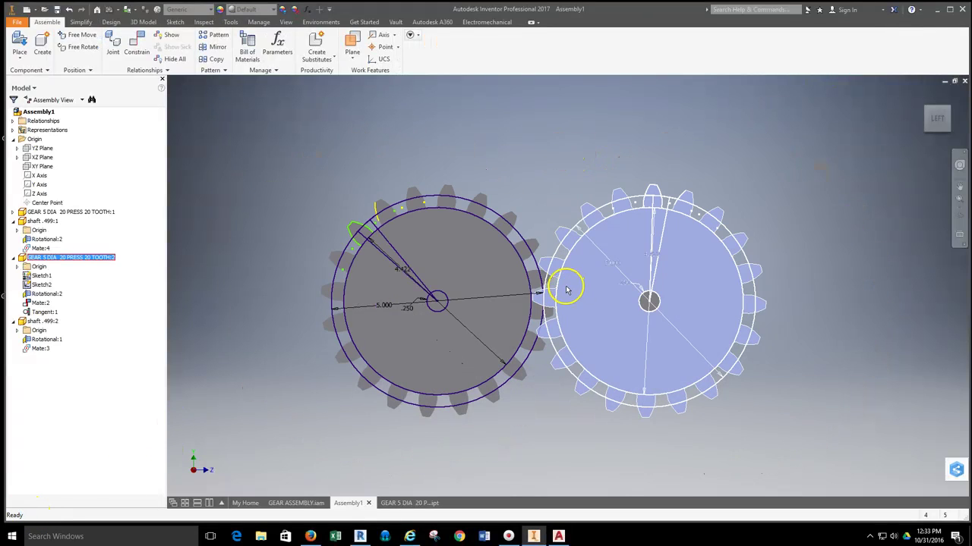
Examine the overlapping teeth at the tangent point, test-move the second gear, and inspect the gear pair from the shaft side
scroll(547, 294, up, 5)
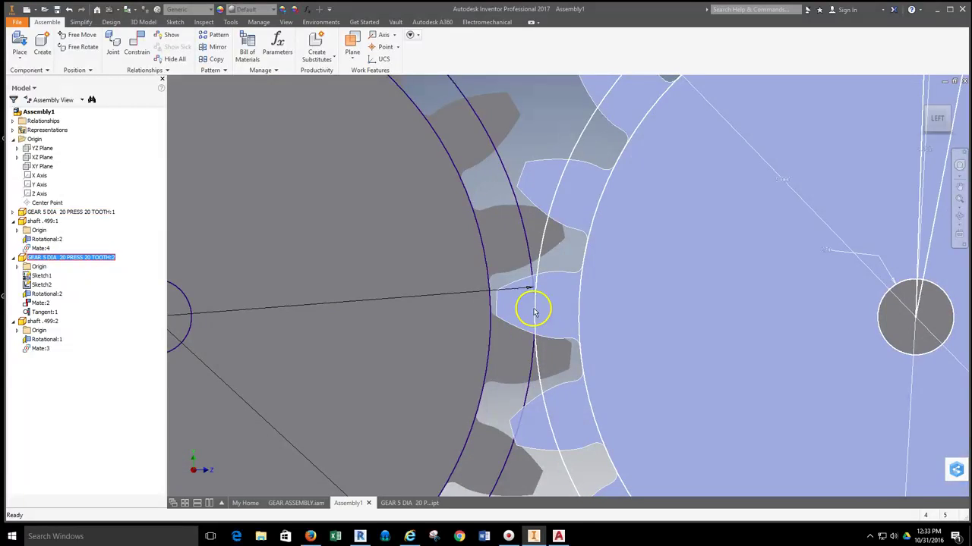
scroll(534, 311, down, 6)
drag(605, 312, 596, 293)
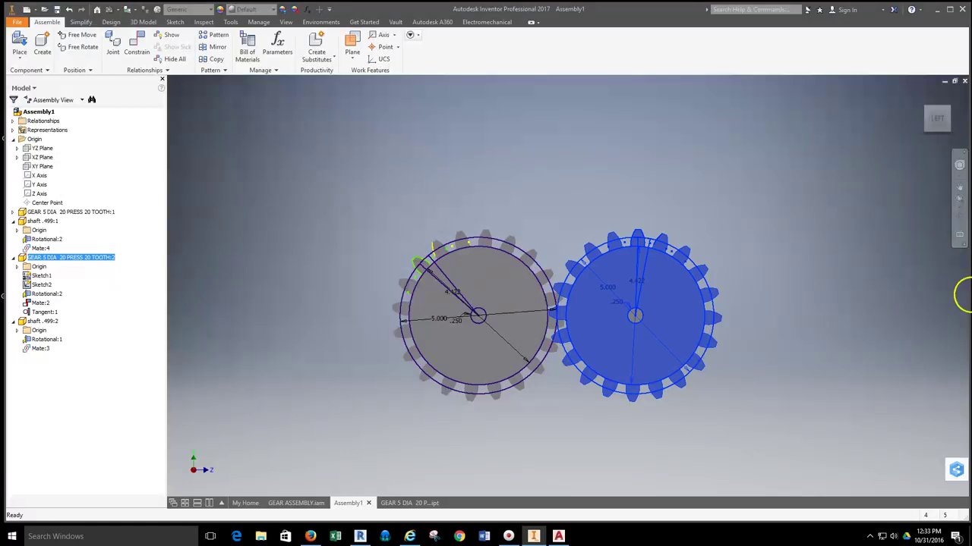
click(958, 216)
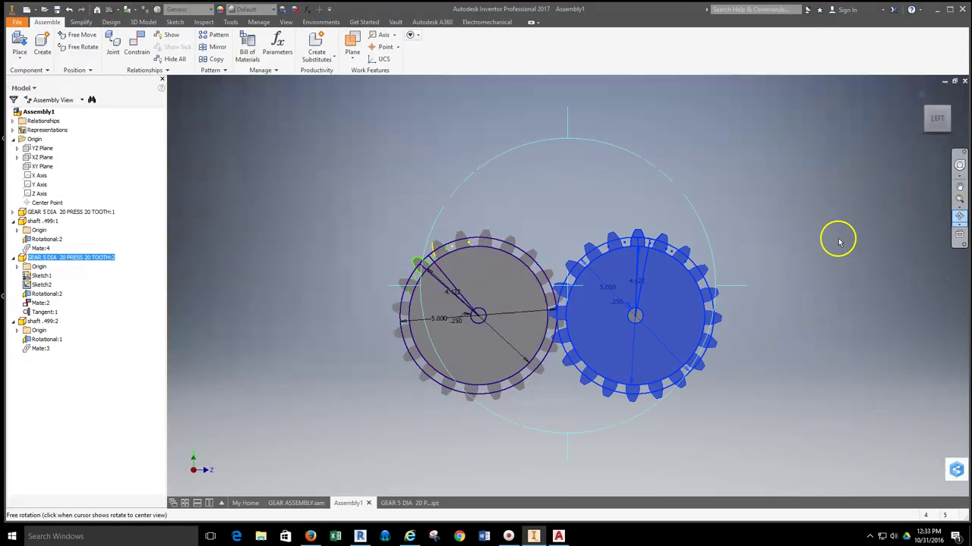
drag(559, 226, 741, 310)
right_click(282, 135)
click(312, 139)
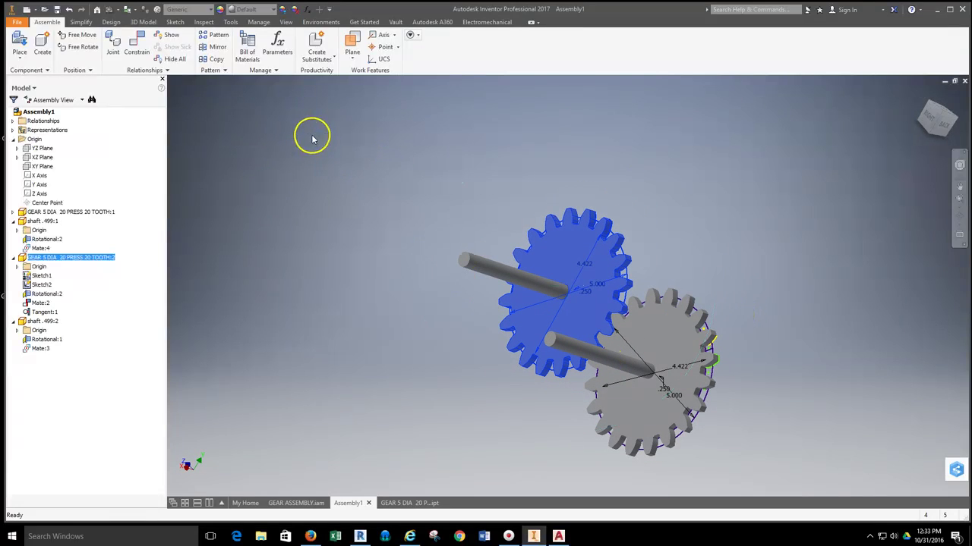
Ground both shafts, shaft .499:2 and shaft .499:1, so they stay fixed in the assembly
right_click(36, 325)
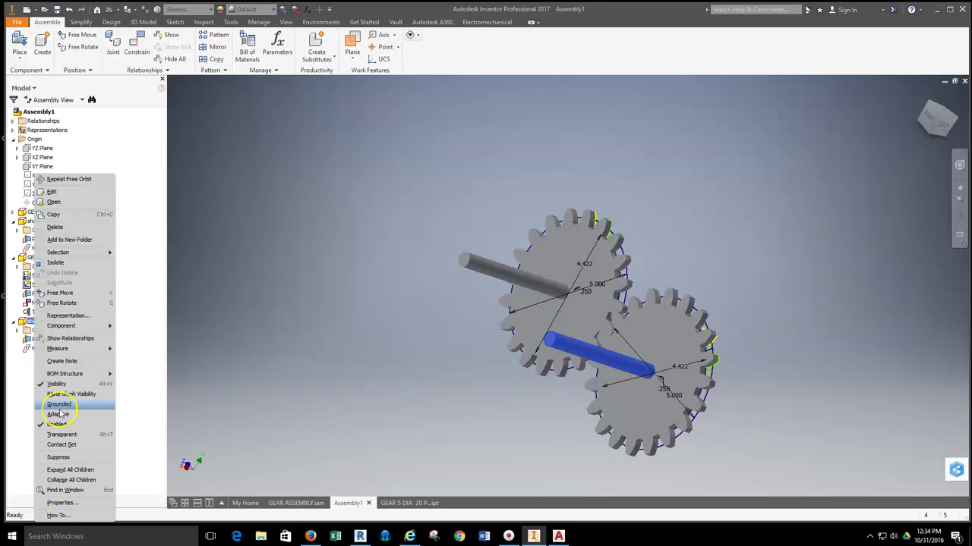
click(60, 405)
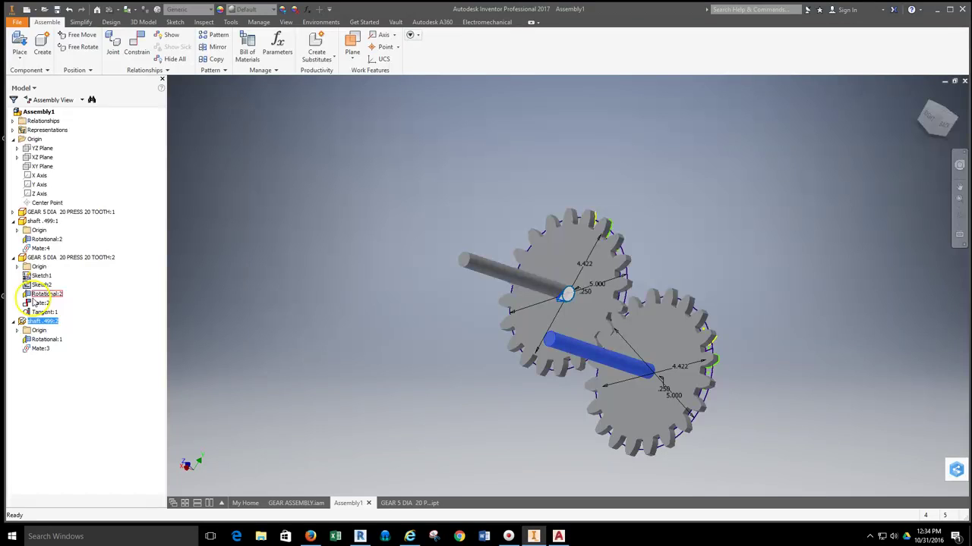
click(477, 260)
right_click(27, 223)
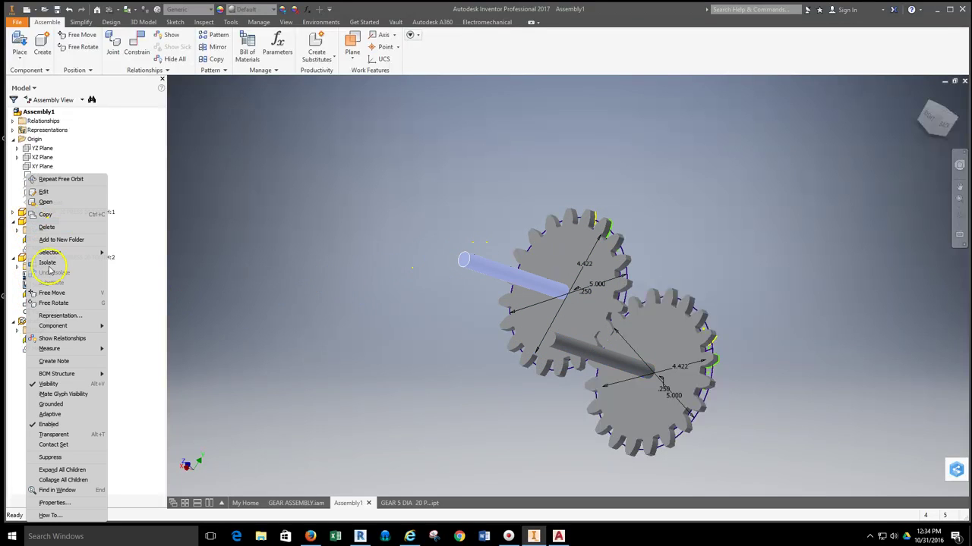
click(50, 404)
click(372, 361)
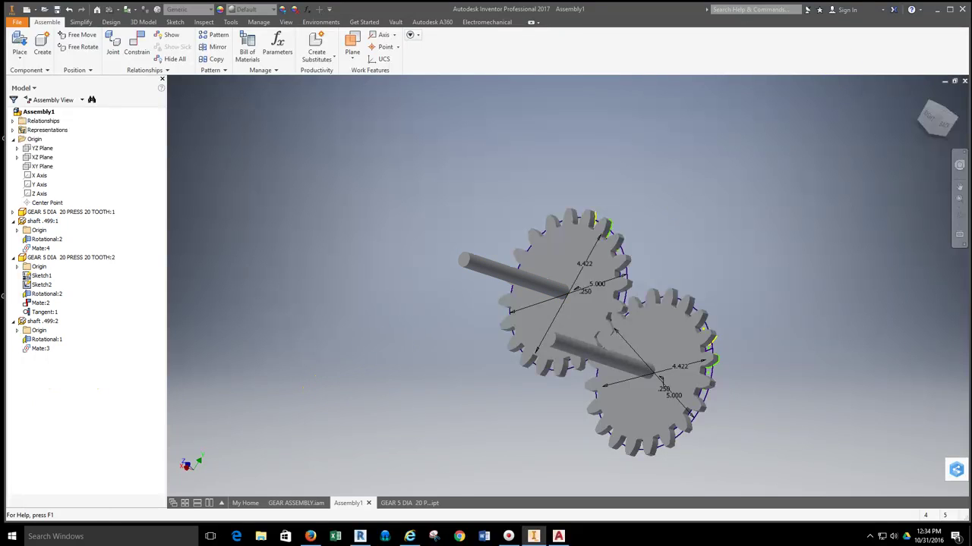
Test-rotate the gears on their grounded shafts and inspect the overlapping teeth from the gear face side
click(954, 118)
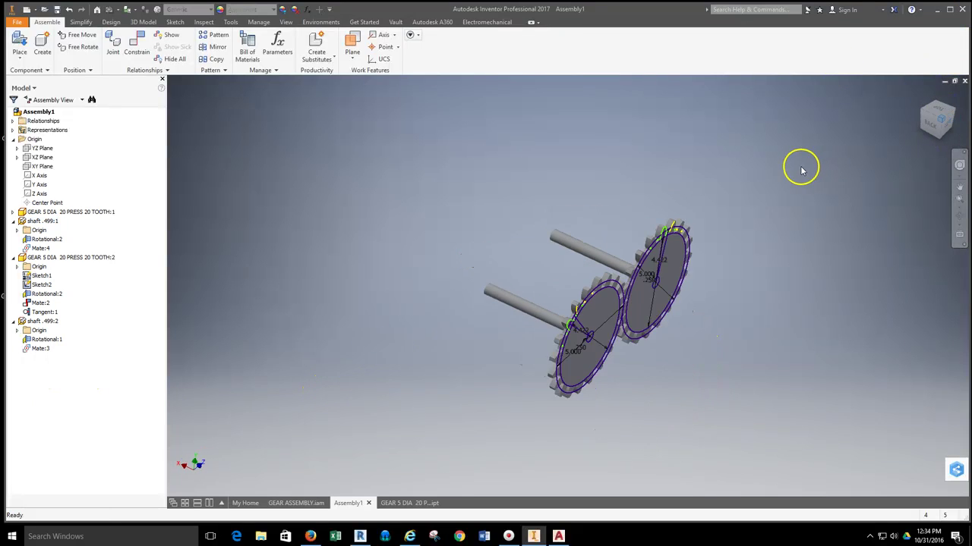
drag(633, 314, 676, 300)
drag(578, 298, 711, 264)
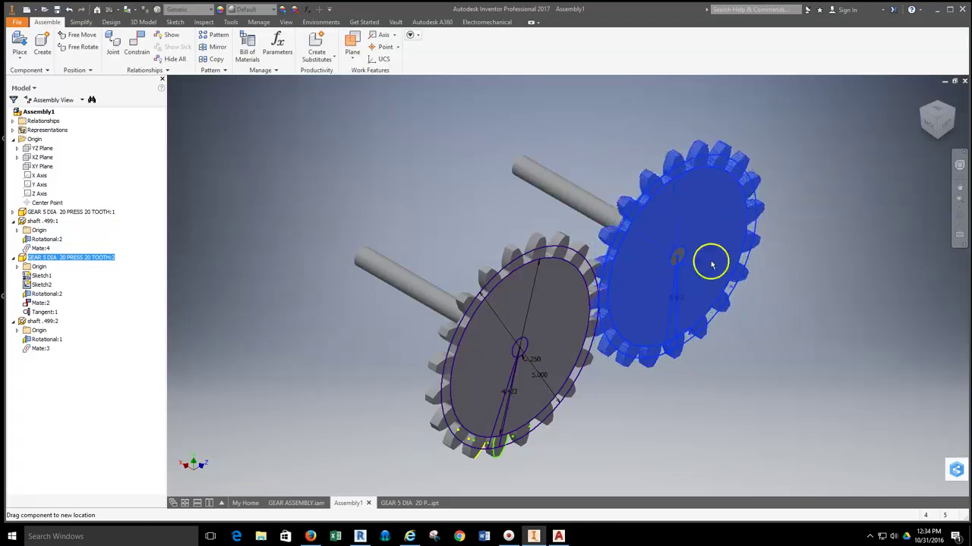
drag(559, 342, 624, 281)
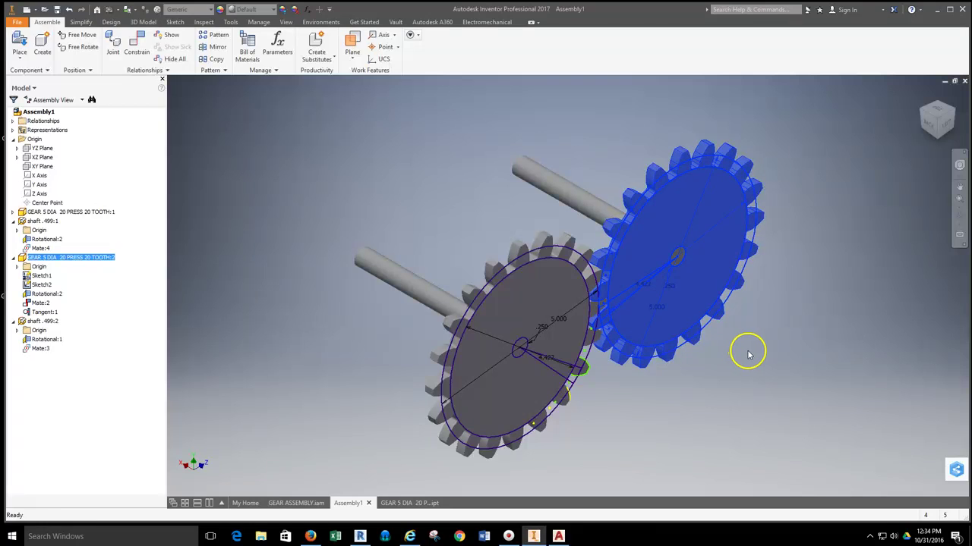
drag(748, 354, 747, 354)
click(959, 216)
drag(622, 346, 546, 321)
scroll(577, 282, down, 4)
drag(612, 253, 516, 147)
right_click(531, 152)
click(503, 176)
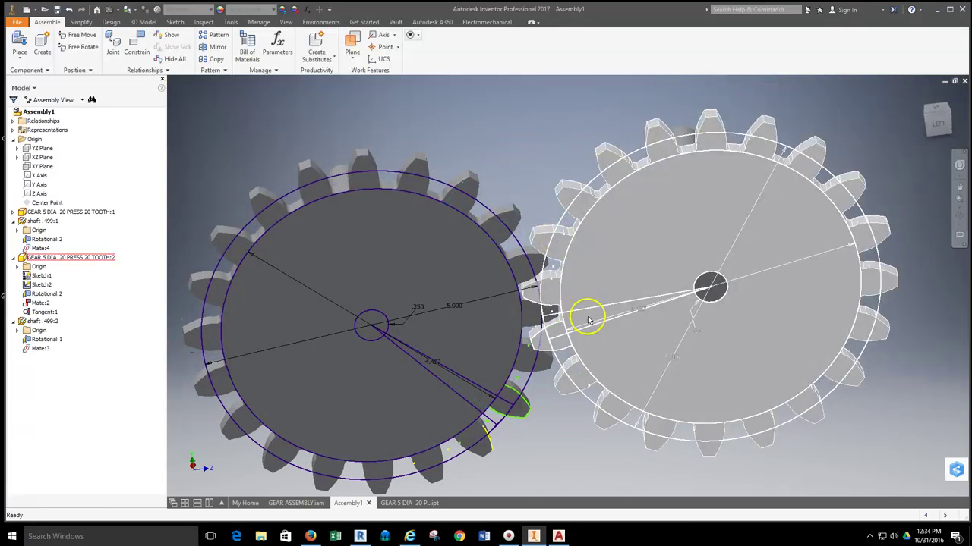
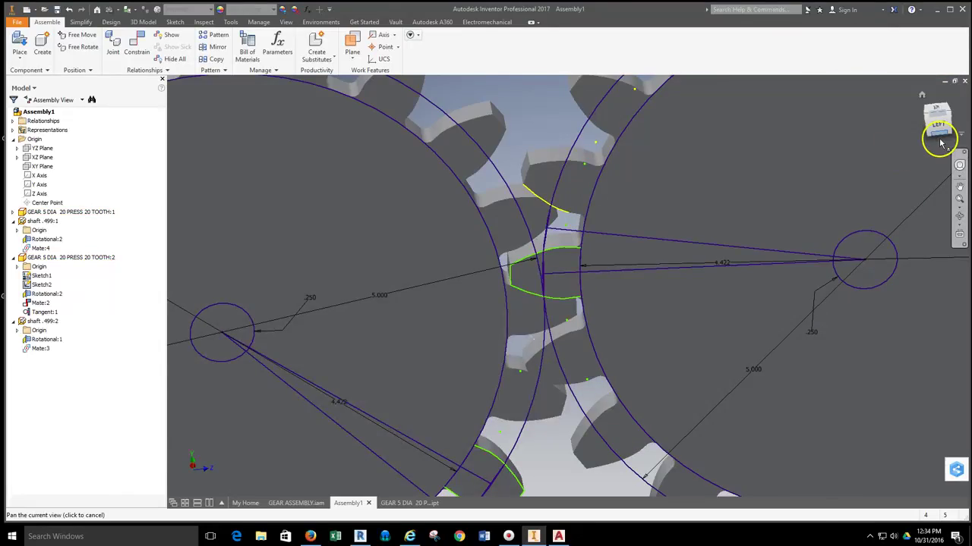
In the left view, turn GEAR 5 DIA 20 PRESS 20 TOOTH:2 so one tooth points into the first gear's gap at the tangent point
click(937, 121)
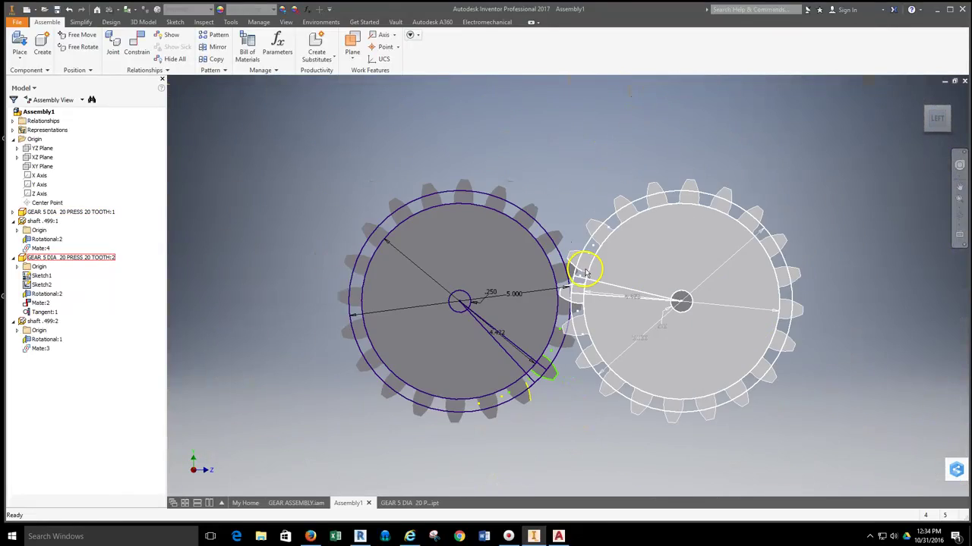
scroll(582, 288, up, 5)
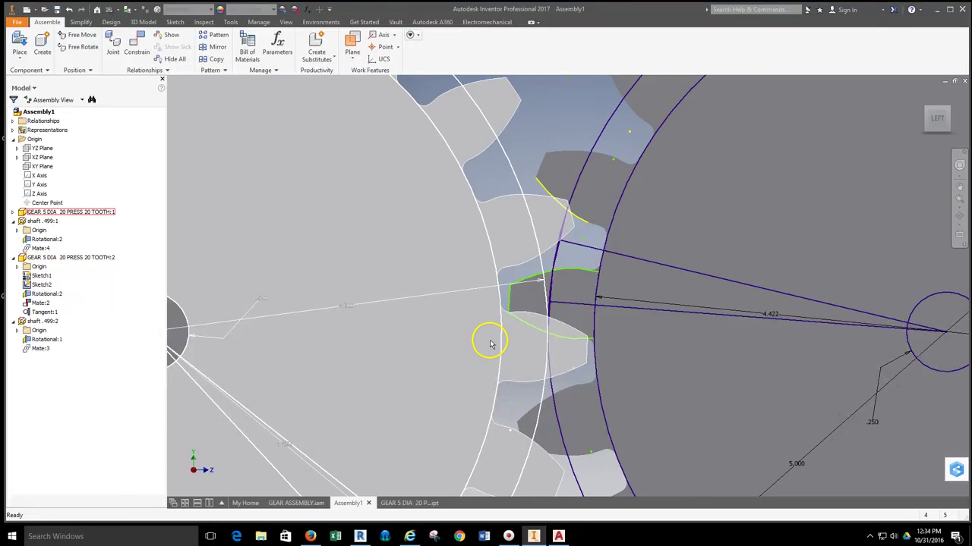
drag(650, 341, 661, 307)
click(661, 307)
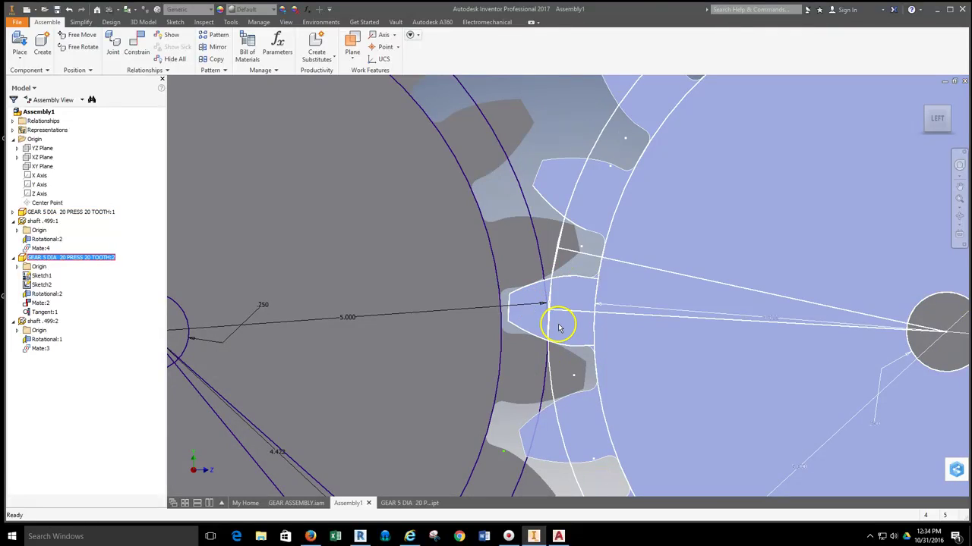
drag(559, 325, 542, 275)
scroll(549, 338, down, 3)
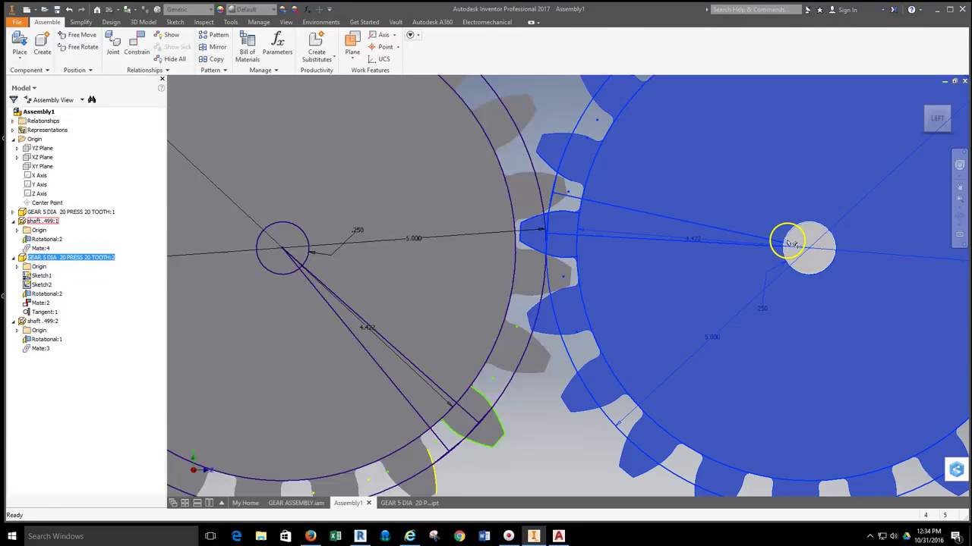
scroll(578, 253, down, 3)
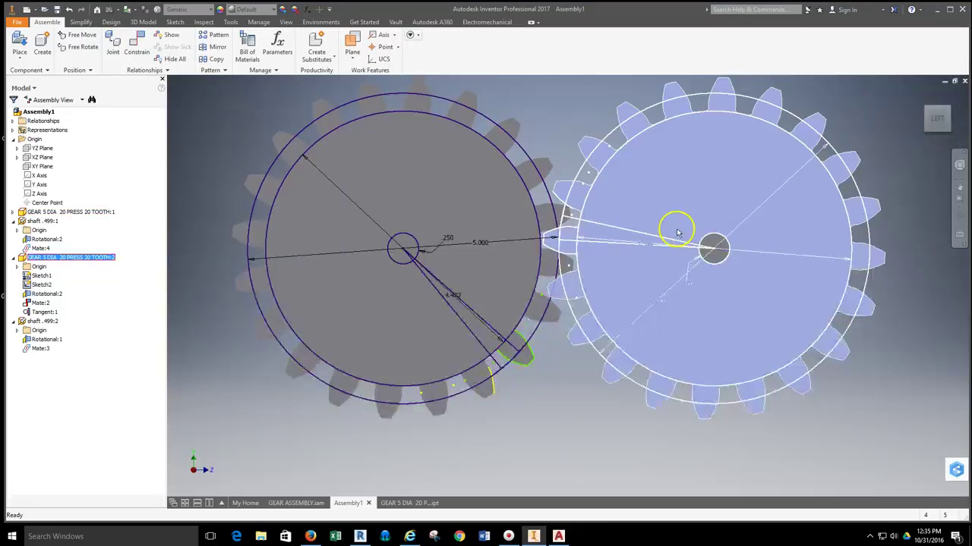
click(415, 453)
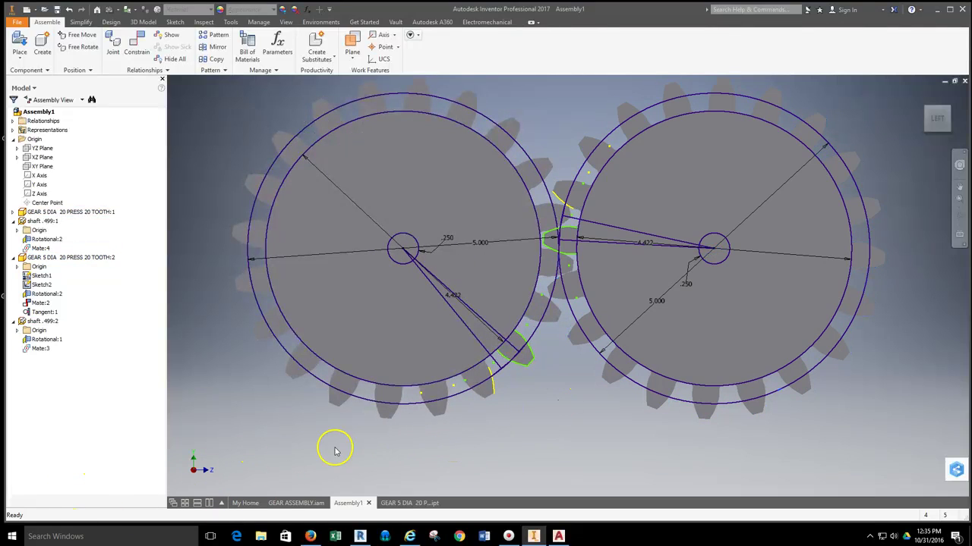
Open the second gear for in-place editing and remove the existing lines running from its center to the tooth and the gap
click(718, 245)
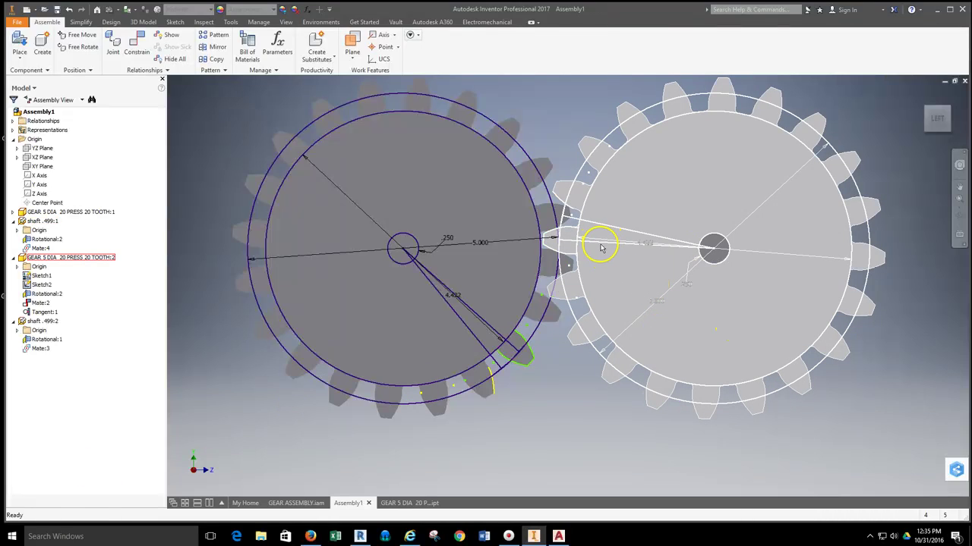
double_click(715, 308)
middle_drag(731, 254, 660, 281)
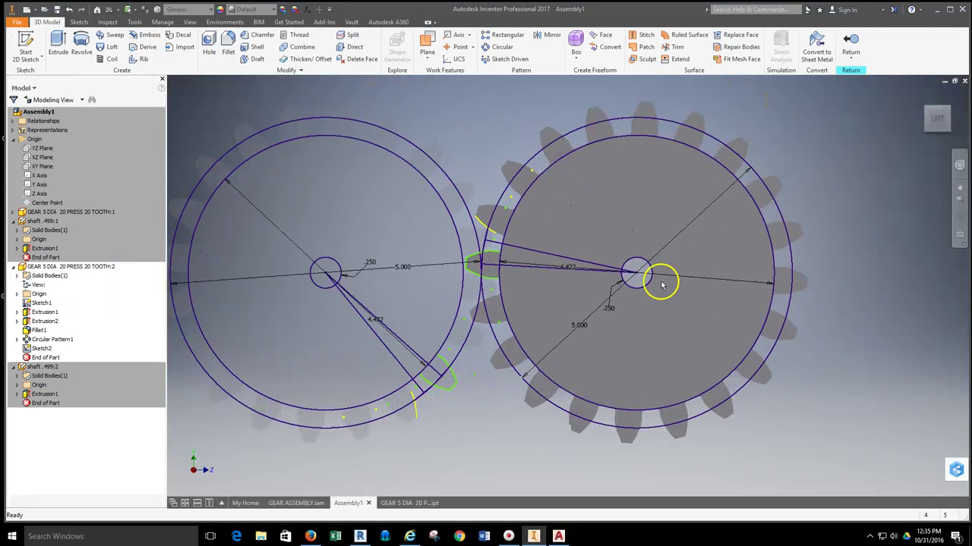
scroll(532, 275, up, 5)
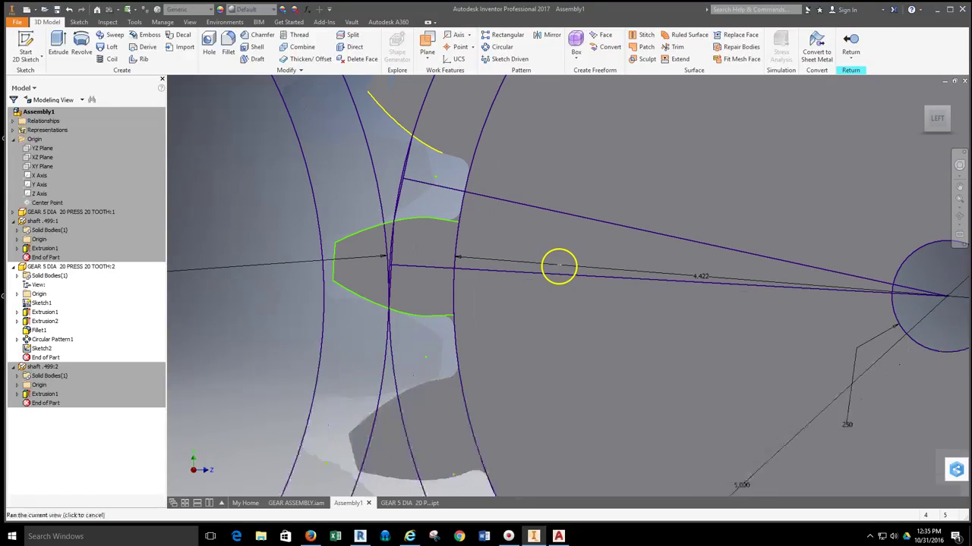
middle_drag(559, 265, 540, 245)
click(649, 210)
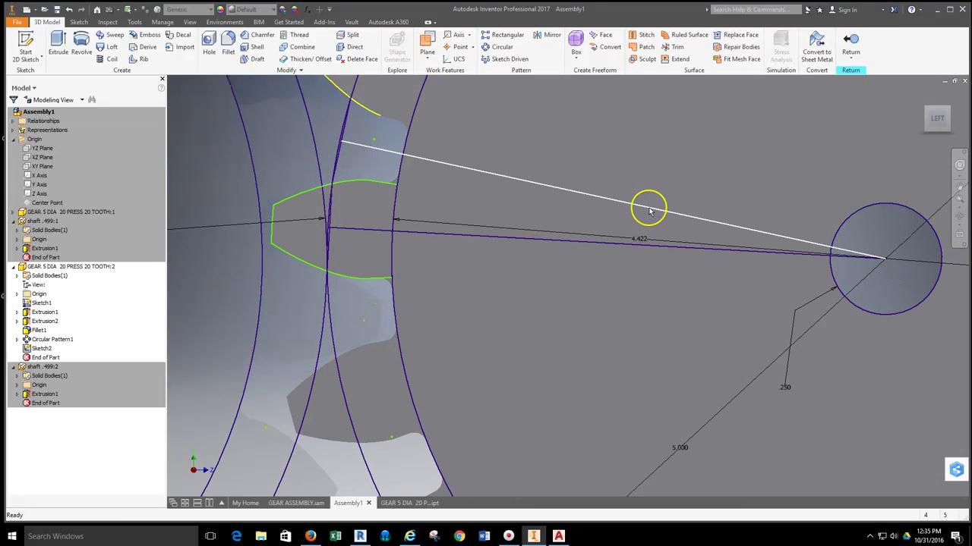
click(559, 217)
click(538, 241)
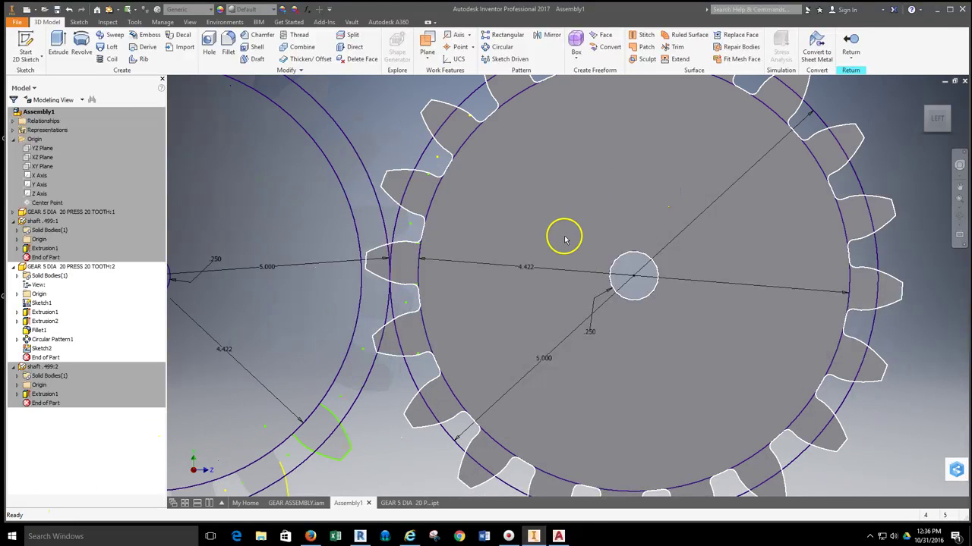
middle_drag(579, 197, 568, 206)
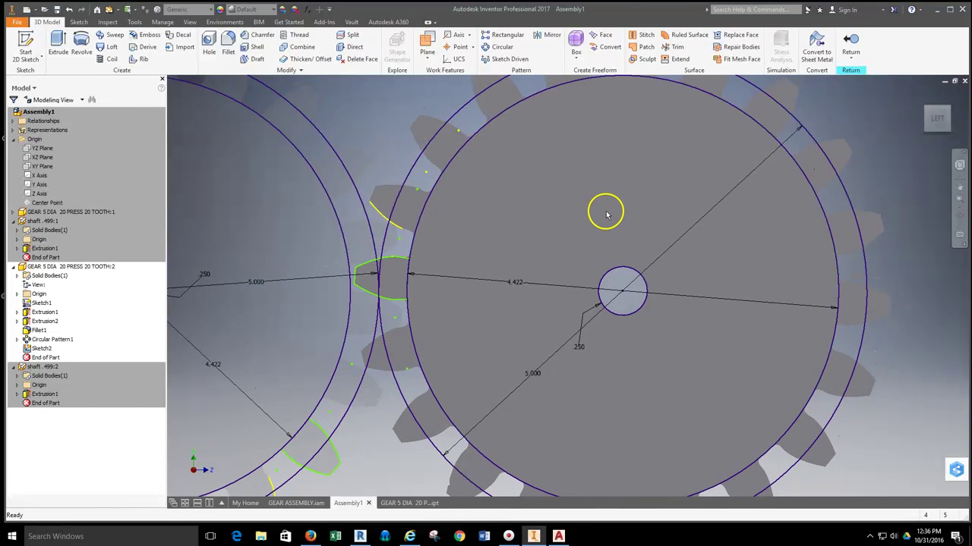
Open Sketch2 of the second gear for editing and examine the tooth and adjacent gap along the 5.000 pitch circle
right_click(30, 349)
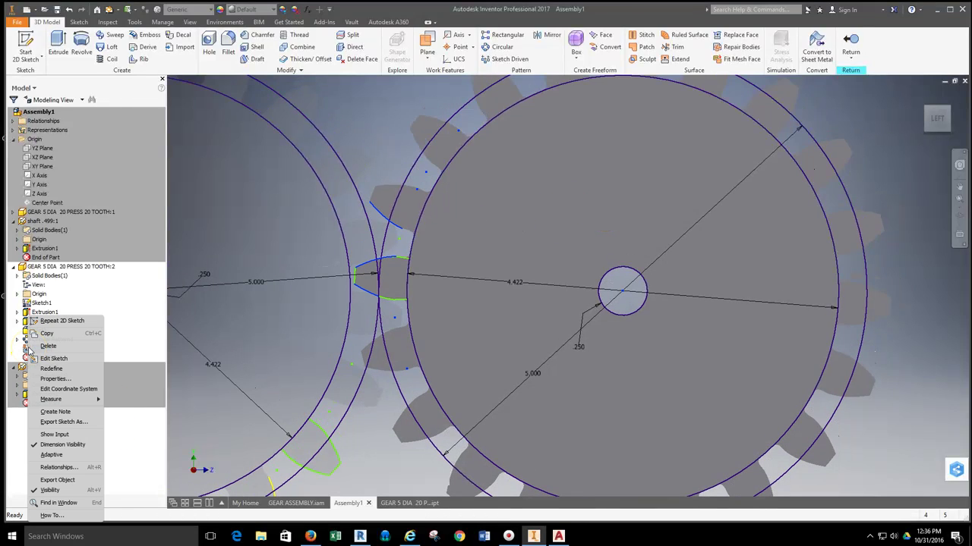
click(50, 358)
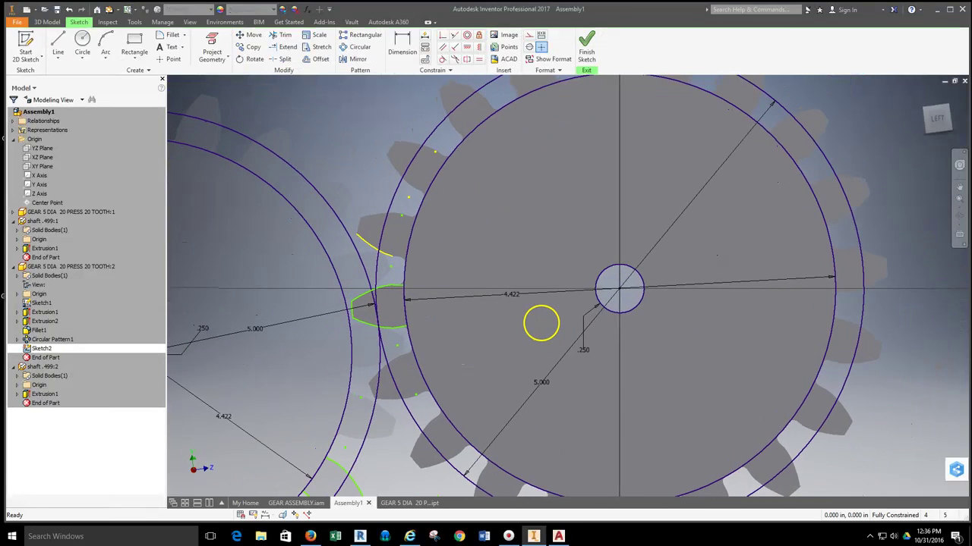
scroll(364, 295, up, 3)
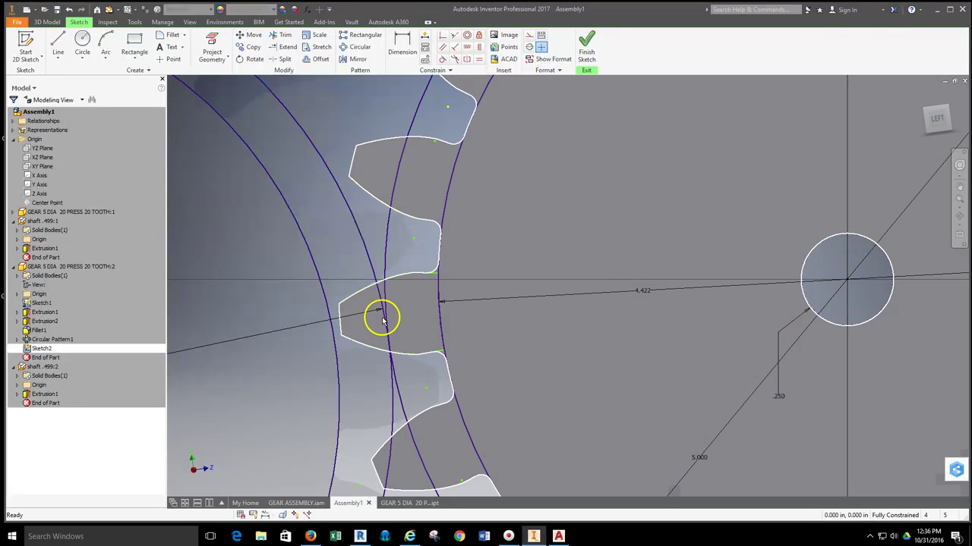
click(388, 315)
click(868, 299)
click(837, 277)
click(392, 246)
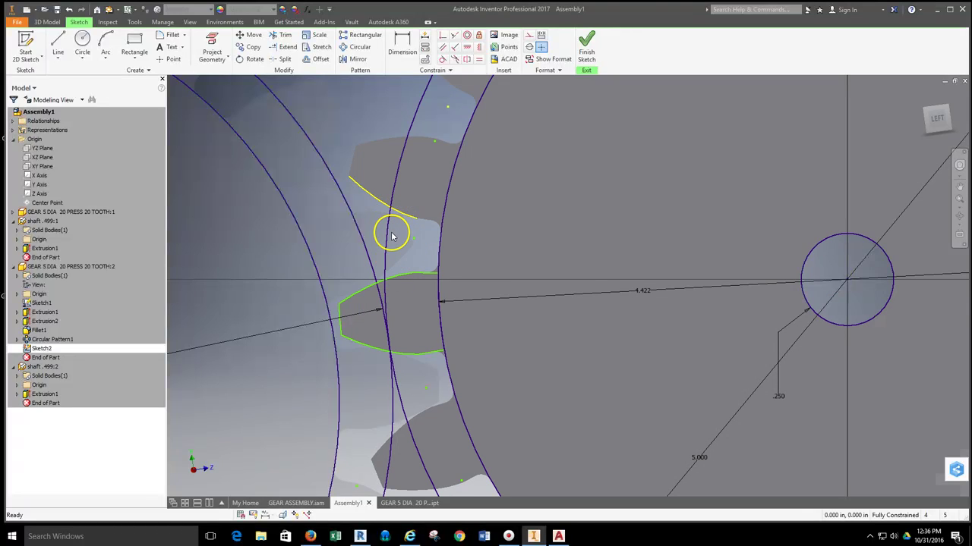
scroll(399, 236, up, 2)
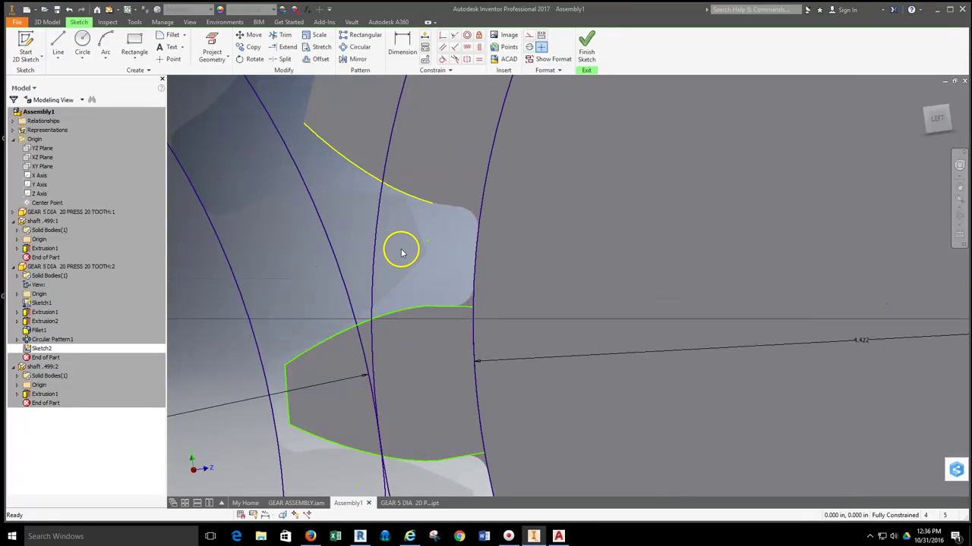
Draw connected lines across the tooth and the adjacent gap, joining the points where the tooth flanks cross the 5.000 pitch circle
click(57, 44)
scroll(419, 334, up, 2)
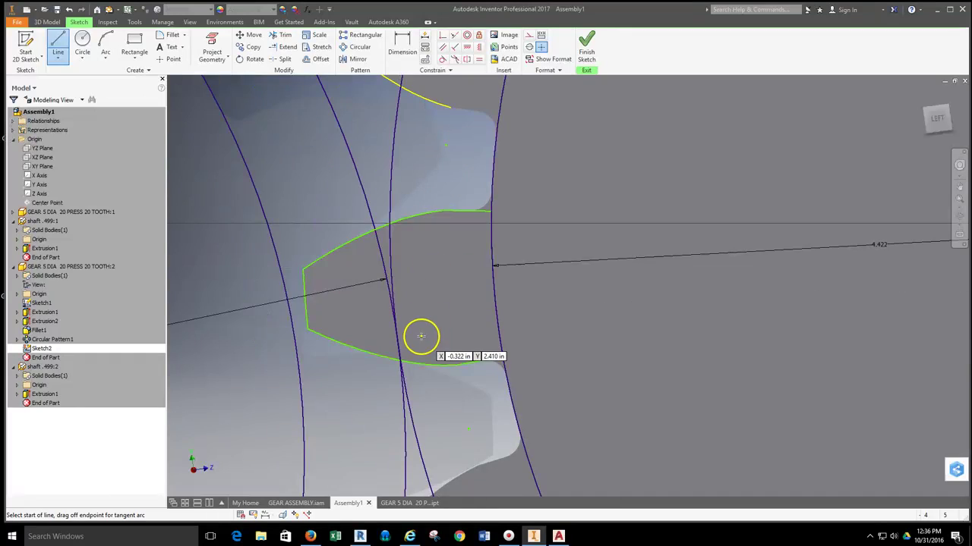
click(388, 363)
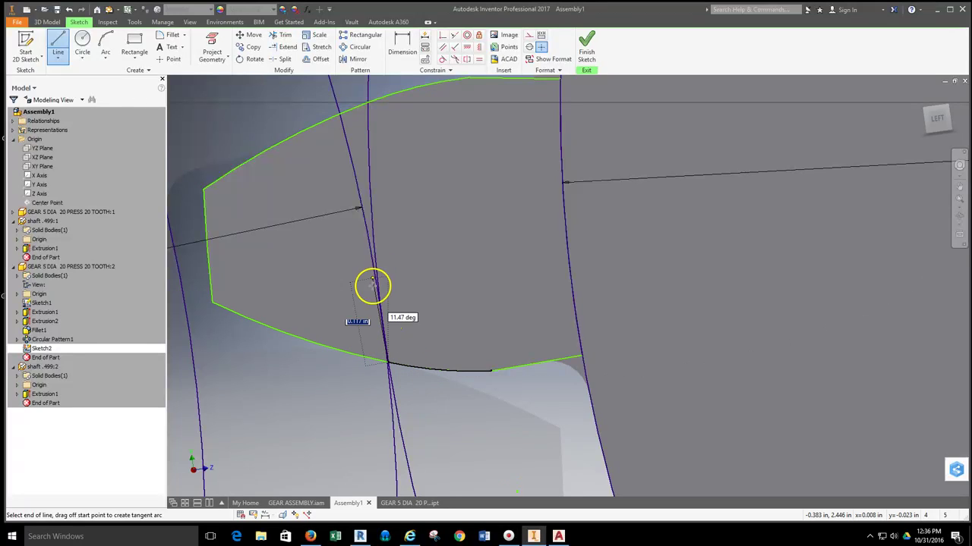
click(368, 101)
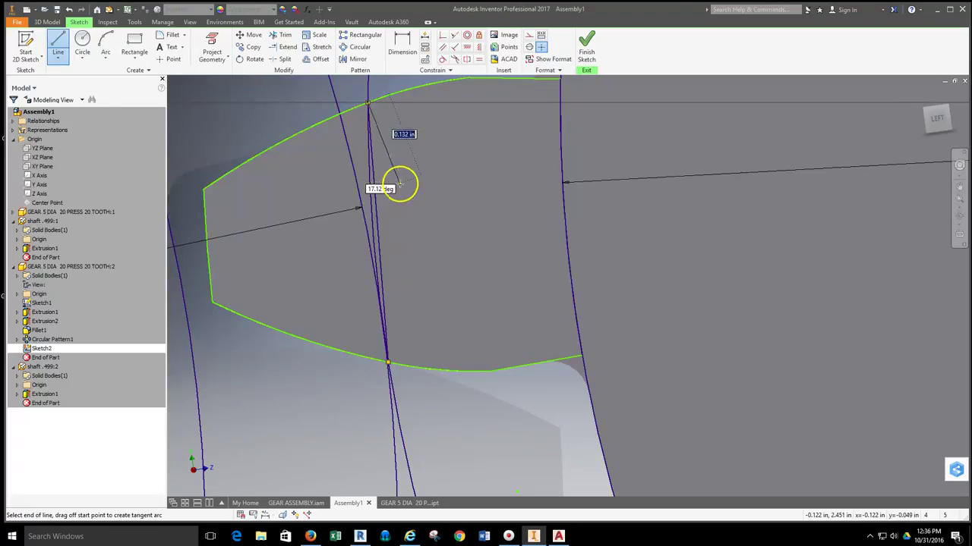
scroll(445, 183, down, 3)
middle_drag(445, 182, 460, 338)
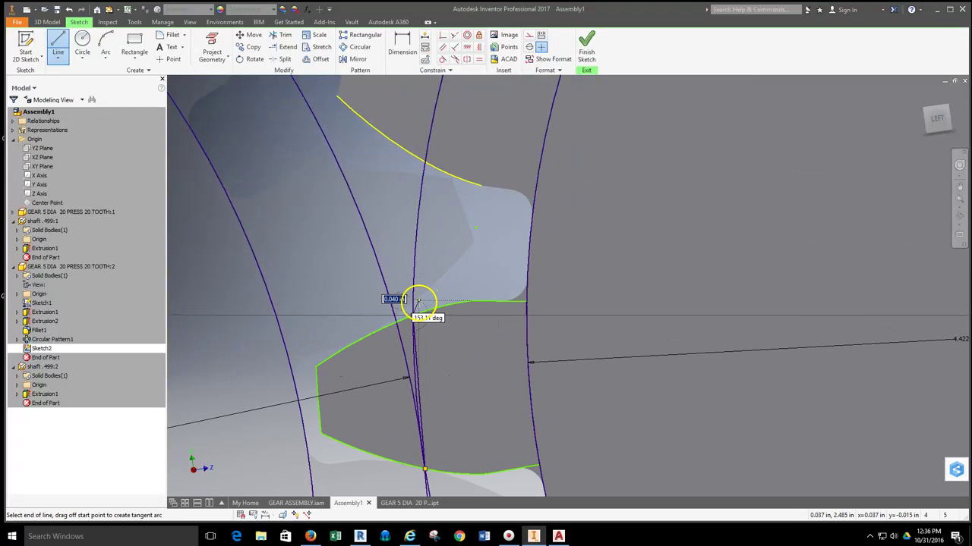
double_click(426, 161)
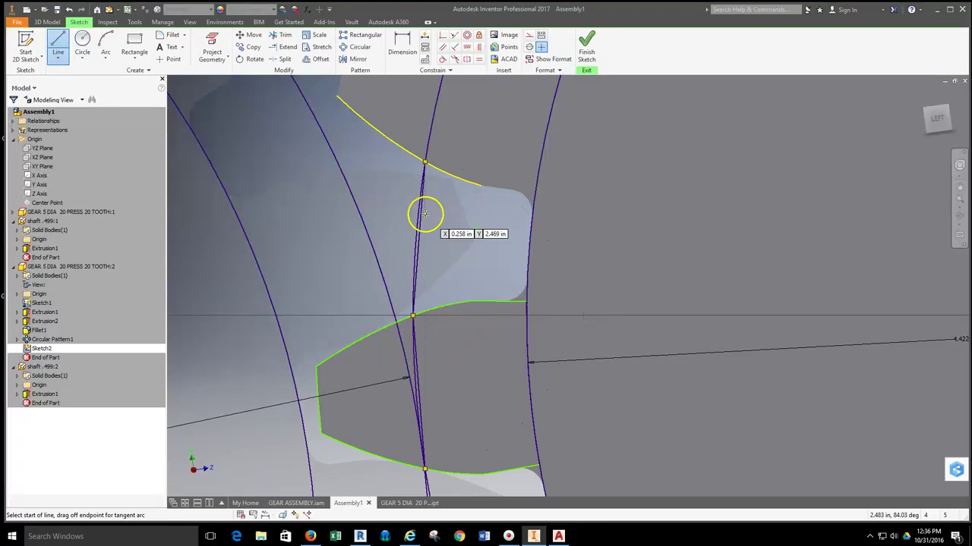
Draw a line from the gear center to the midpoint of the line across the tooth gap
scroll(486, 205, up, 1)
scroll(481, 199, down, 3)
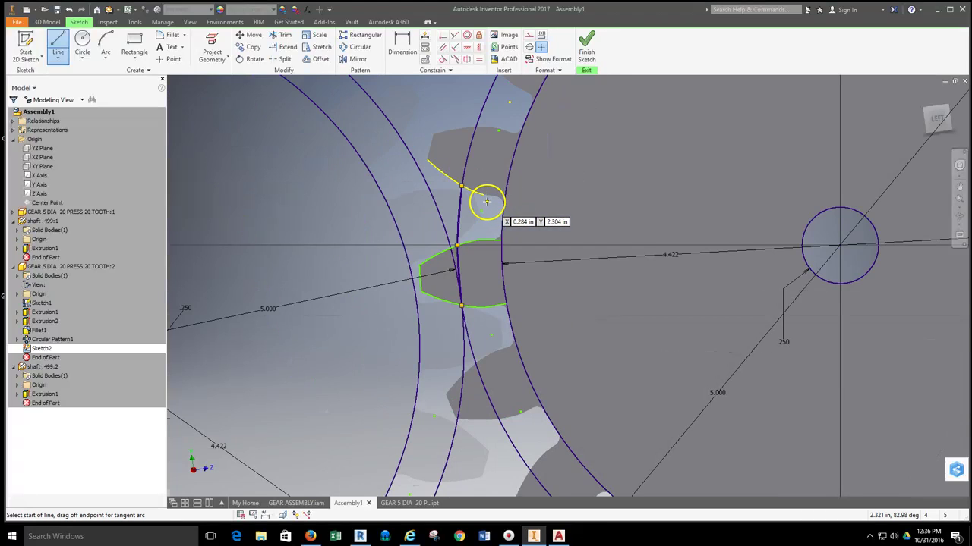
click(840, 245)
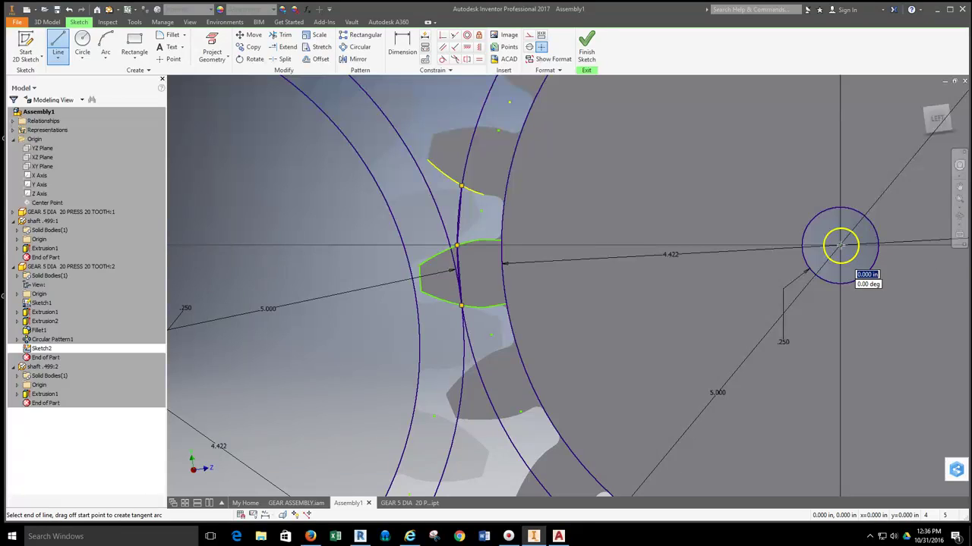
scroll(542, 233, up, 4)
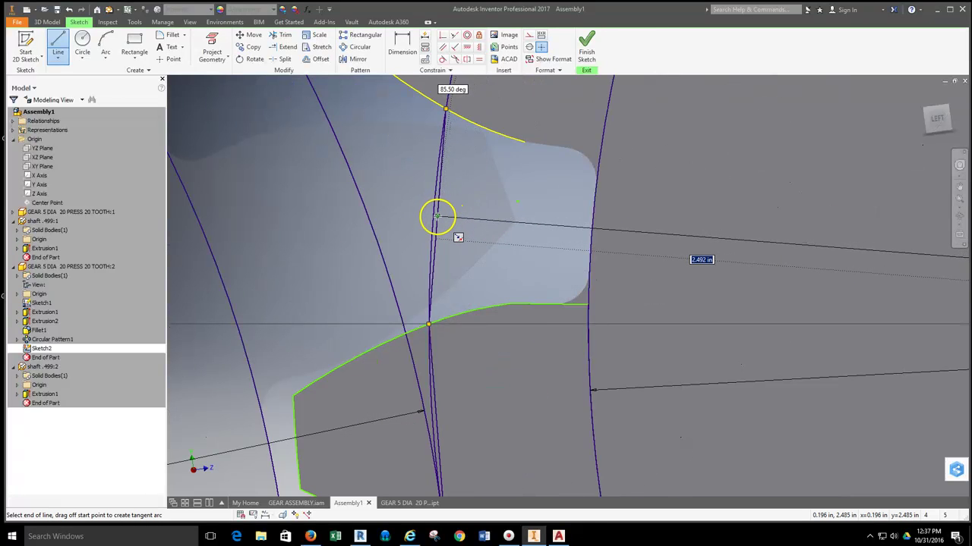
click(437, 216)
scroll(459, 201, down, 2)
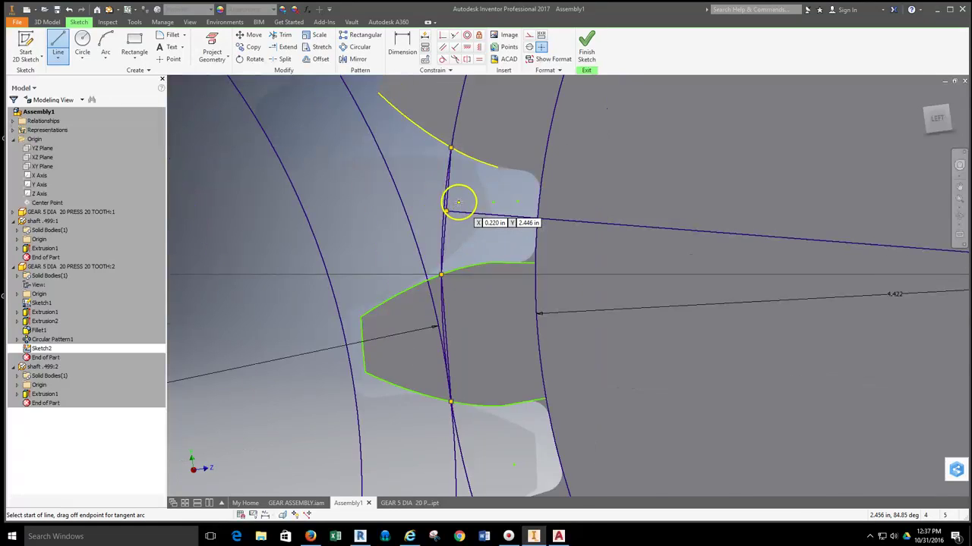
Draw a line from the second gear's center to the midpoint of the line across the tooth
scroll(458, 202, down, 3)
click(737, 225)
scroll(427, 243, up, 4)
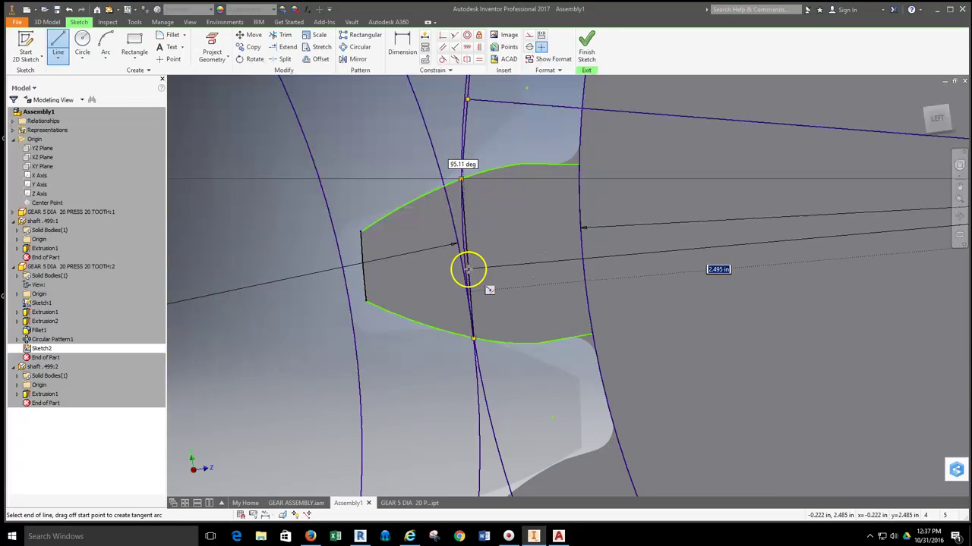
click(469, 259)
scroll(510, 263, down, 3)
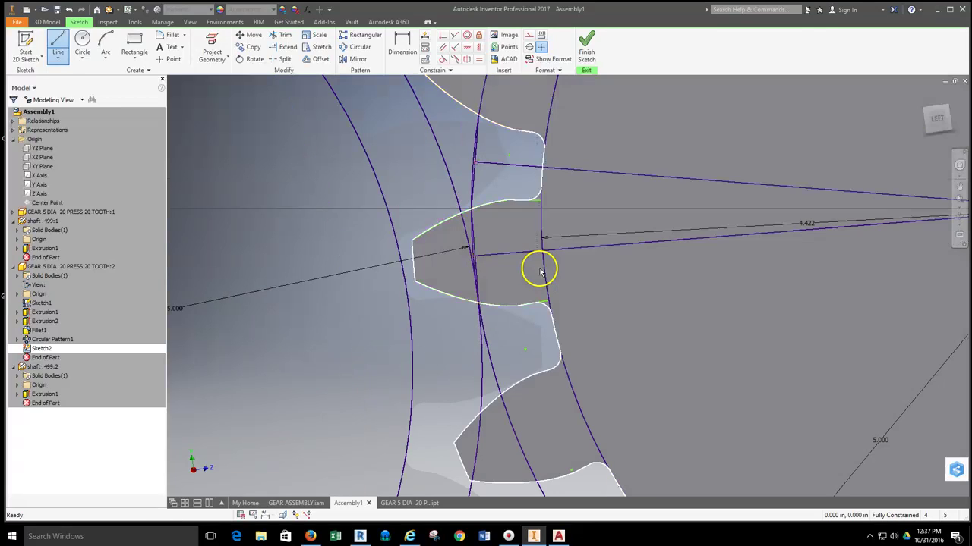
key(Escape)
Finish the gear sketch and return from in-place part editing to the assembly
scroll(616, 243, down, 5)
scroll(619, 220, up, 3)
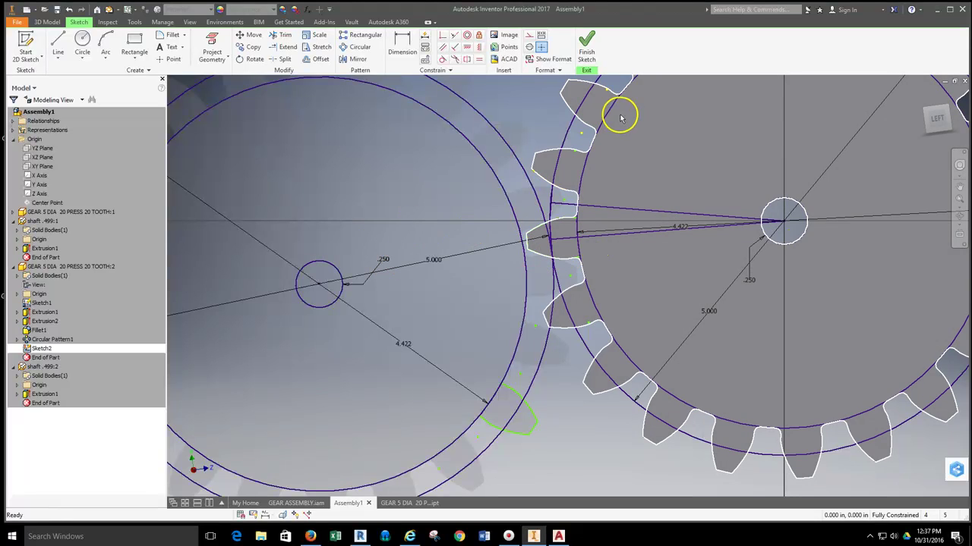
click(586, 44)
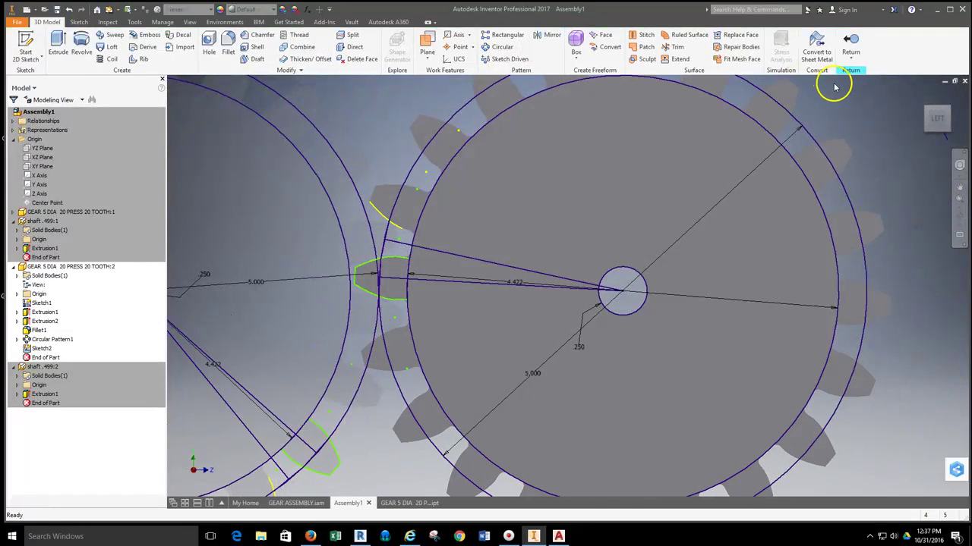
click(851, 42)
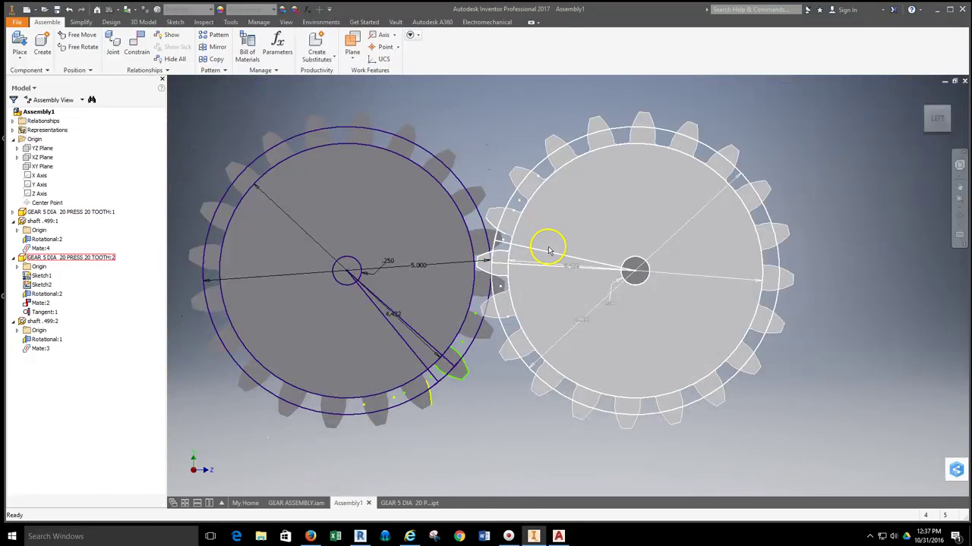
scroll(547, 247, up, 3)
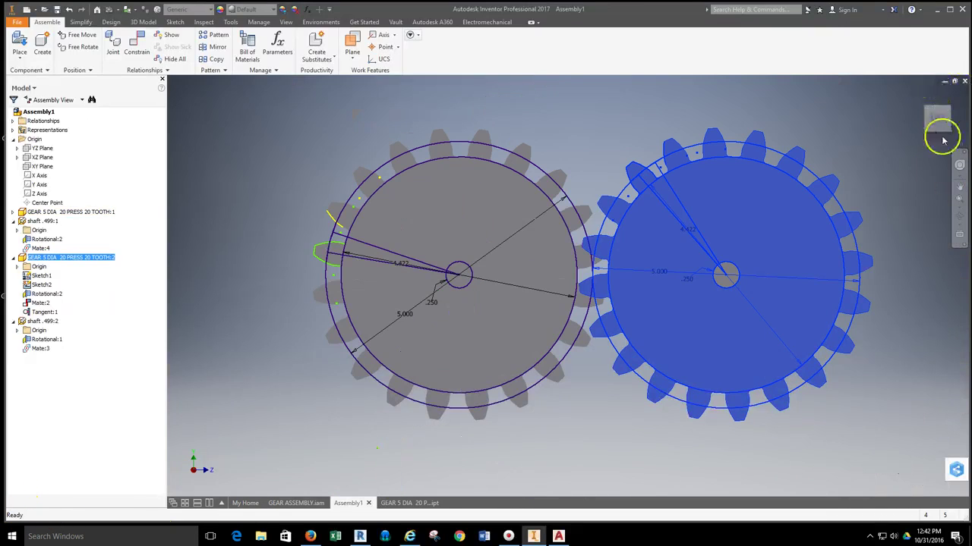
Turn on the visibility of the assembly's XZ origin plane and view it at an angle through both gears
click(959, 216)
drag(573, 296, 533, 256)
scroll(535, 260, up, 2)
scroll(535, 260, down, 3)
right_click(314, 119)
click(315, 147)
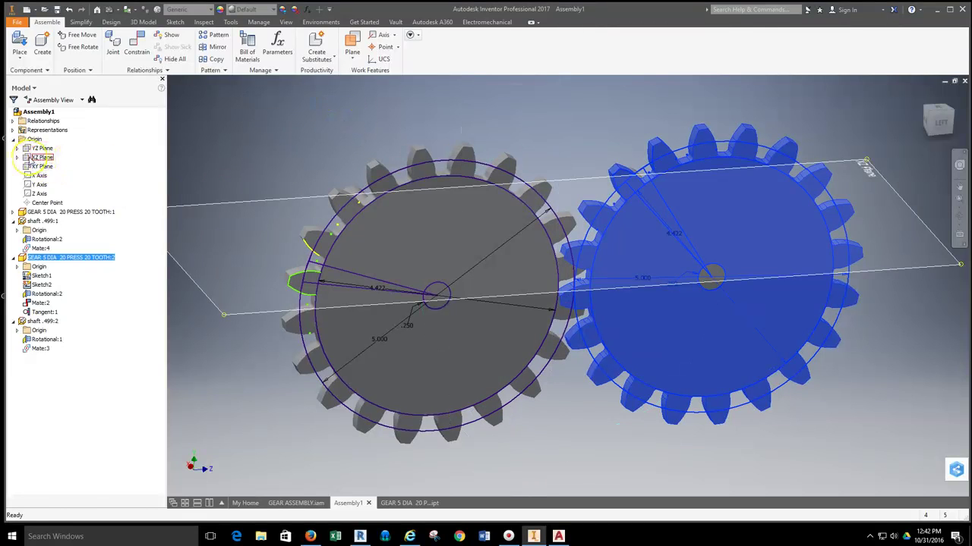
click(34, 158)
right_click(34, 157)
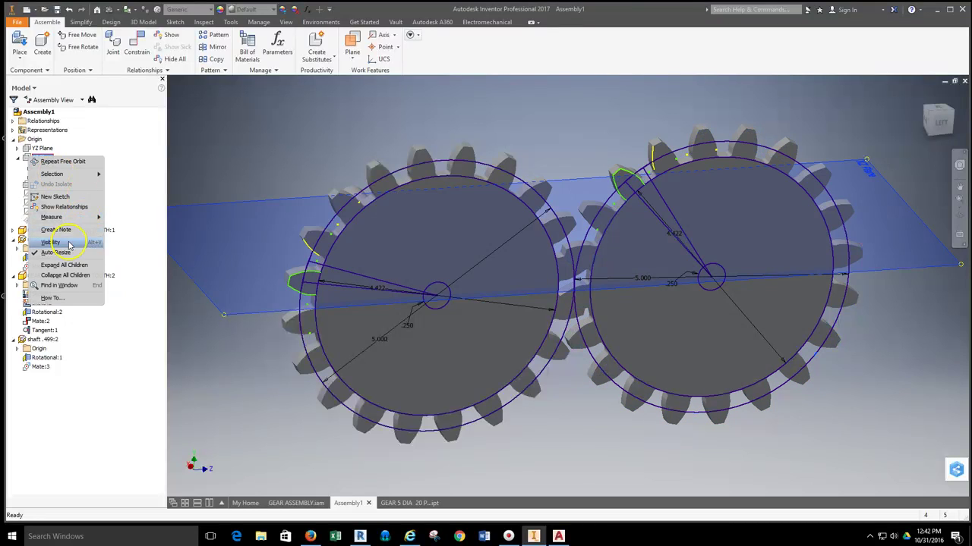
click(68, 243)
click(629, 330)
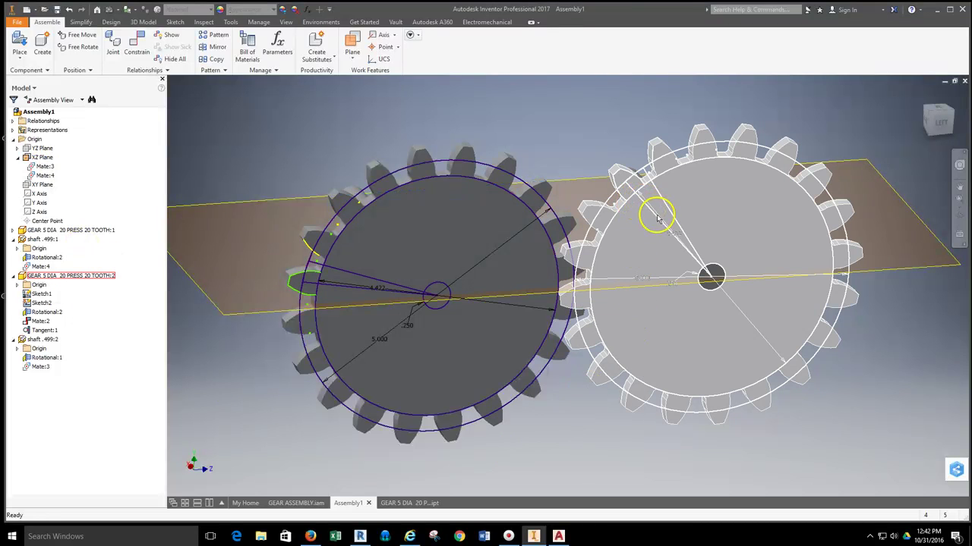
click(258, 105)
Mate the tooth centerline of the second gear to the XZ plane with a 0.000 in offset
click(137, 47)
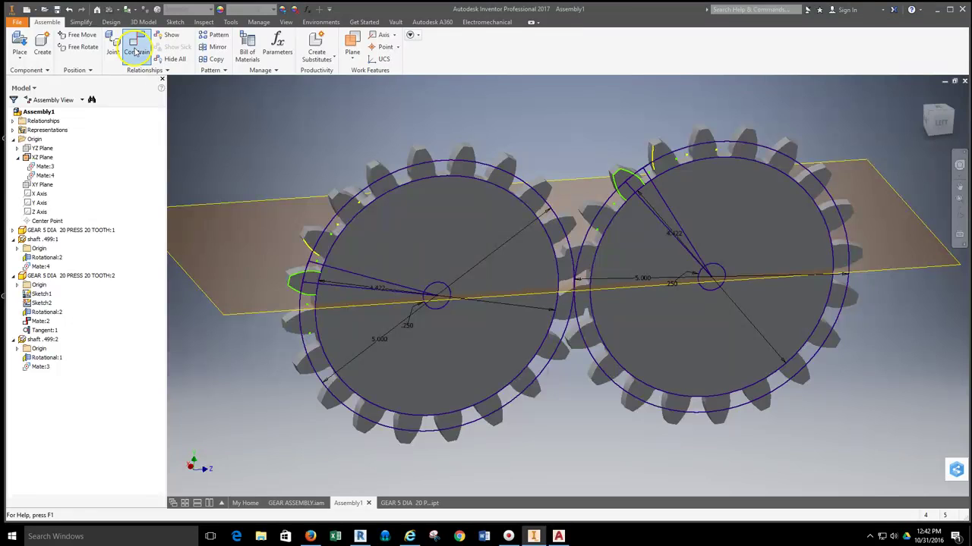
scroll(612, 217, up, 3)
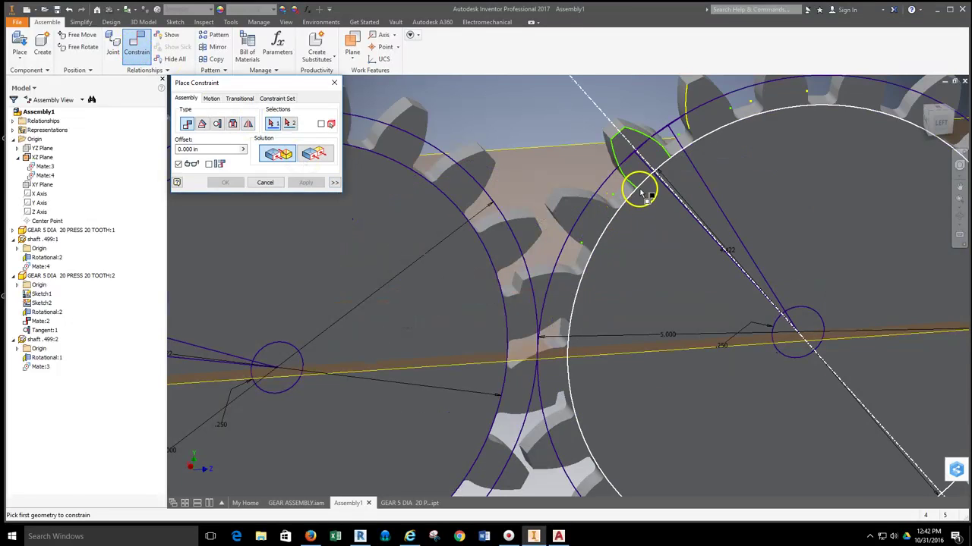
click(667, 190)
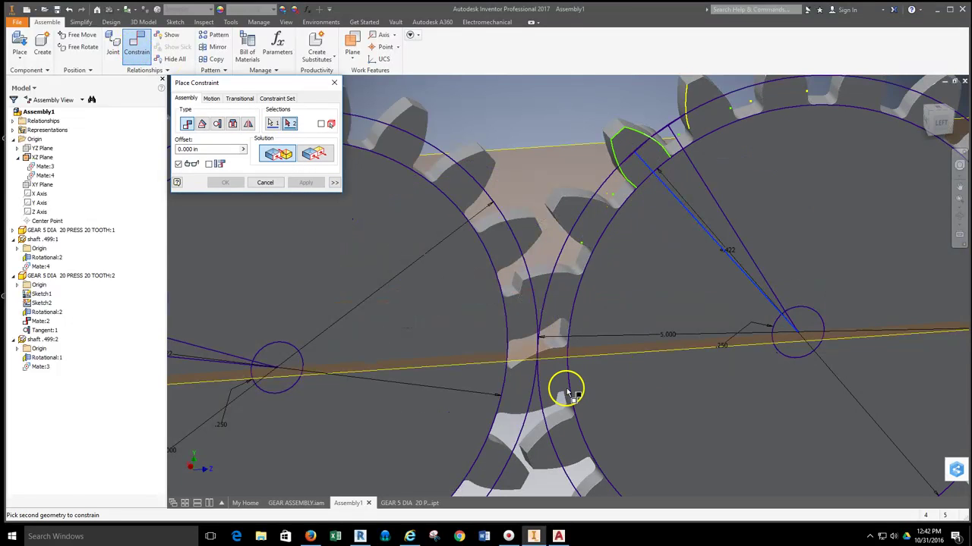
click(544, 361)
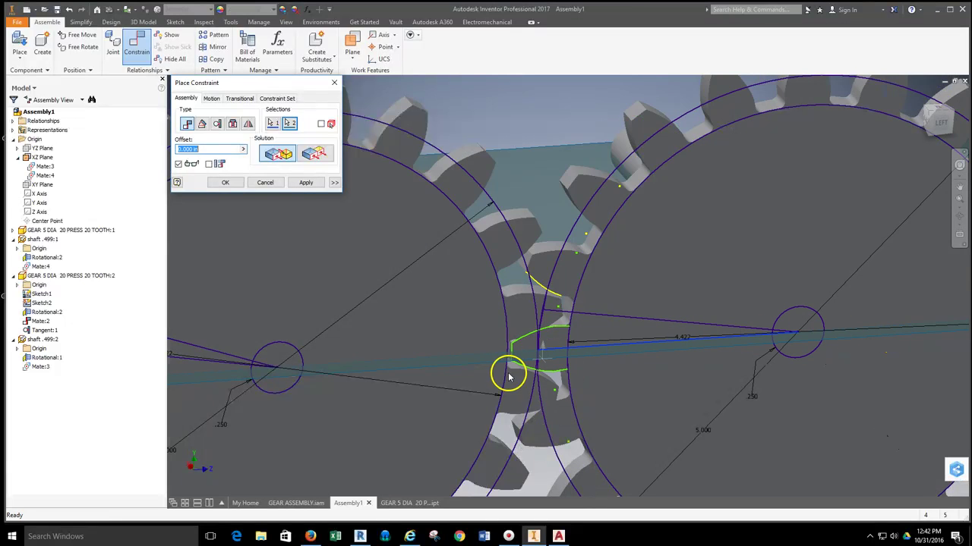
scroll(562, 399, up, 3)
scroll(891, 307, down, 3)
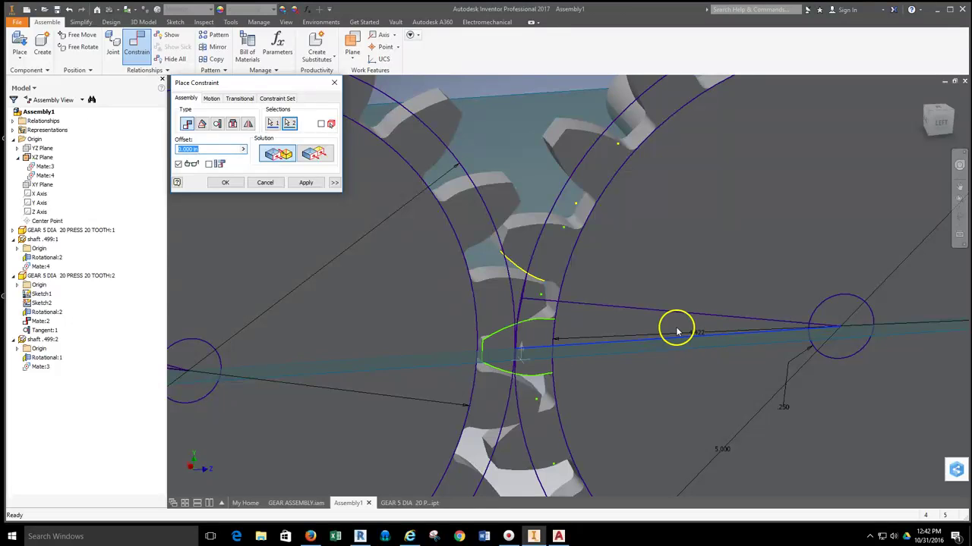
click(306, 183)
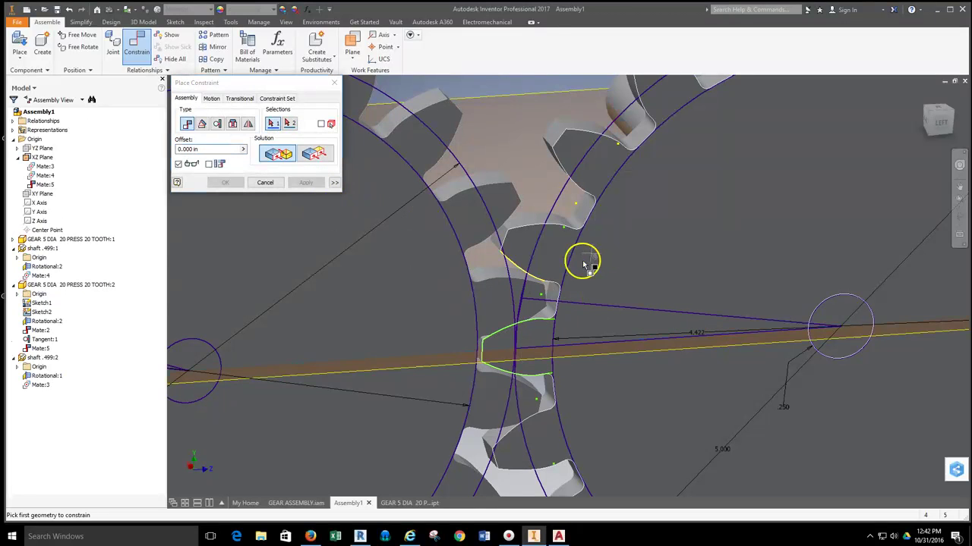
Mate the gap centerline of the first gear to the XZ plane with a 0.000 in offset and end constraint placement
scroll(562, 273, down, 5)
scroll(334, 296, up, 5)
click(319, 285)
mouse_move(250, 271)
middle_down()
mouse_move(315, 288)
mouse_move(255, 271)
middle_up()
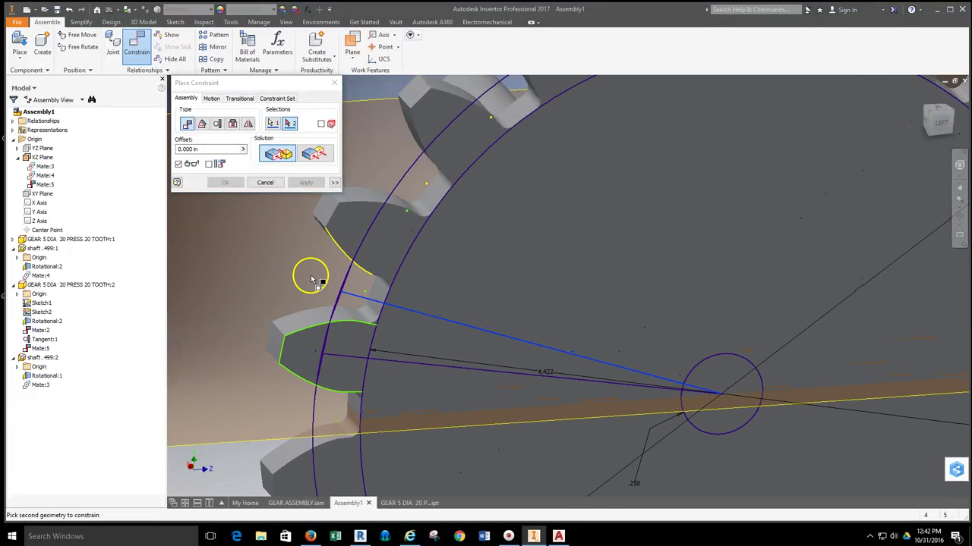
scroll(310, 276, down, 5)
scroll(592, 305, up, 5)
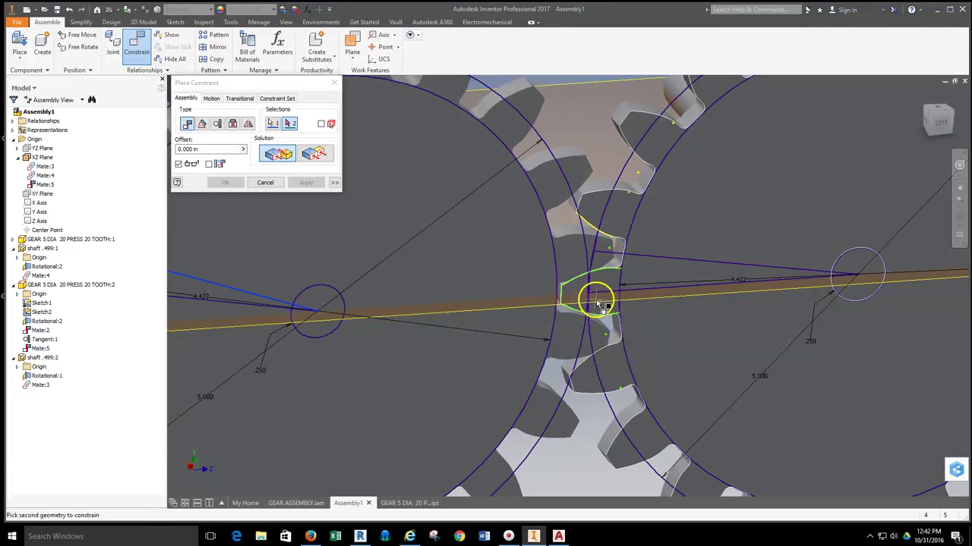
click(595, 308)
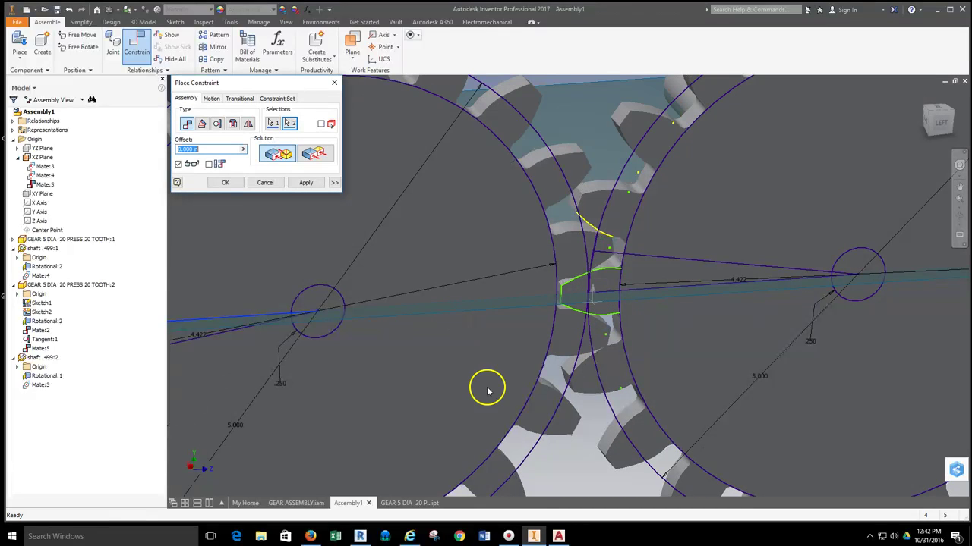
click(306, 183)
click(265, 182)
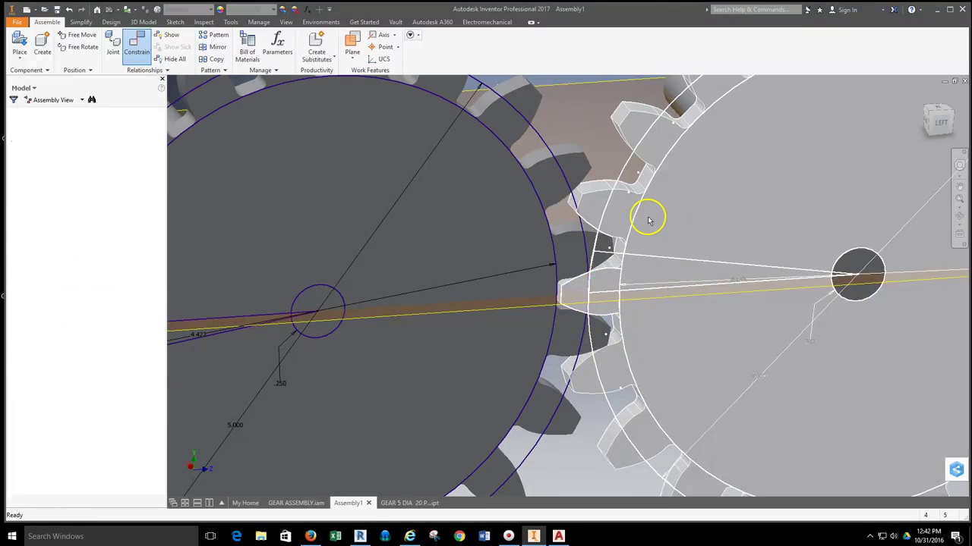
Examine from the LEFT view how the tooth sits in the opposite gap, and check whether the second gear can still be moved
scroll(642, 227, up, 3)
click(938, 121)
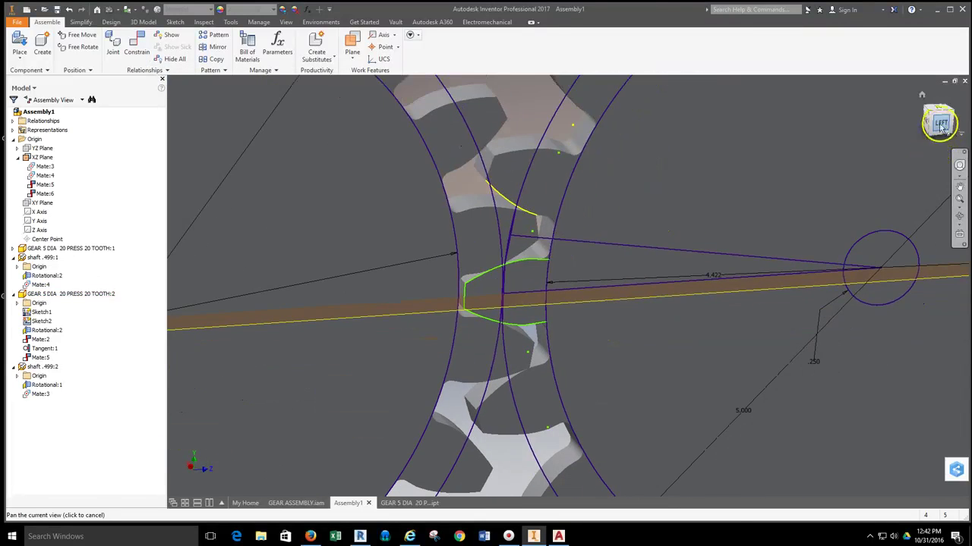
key(Home)
scroll(561, 287, up, 5)
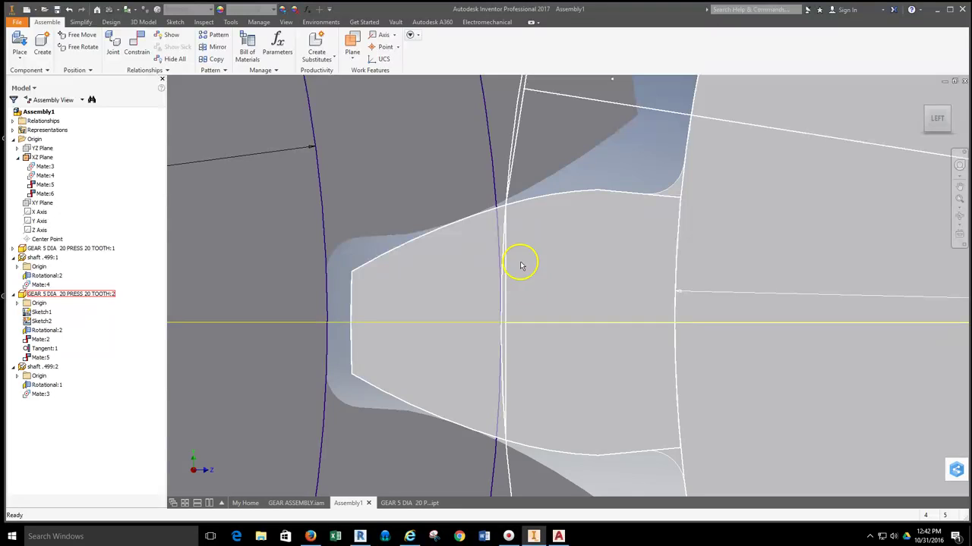
scroll(530, 231, down, 4)
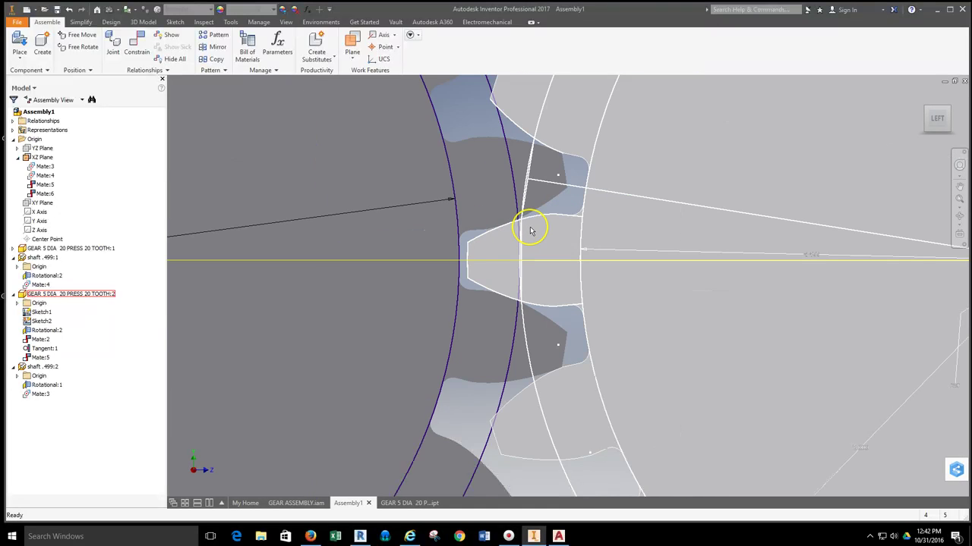
scroll(531, 232, down, 4)
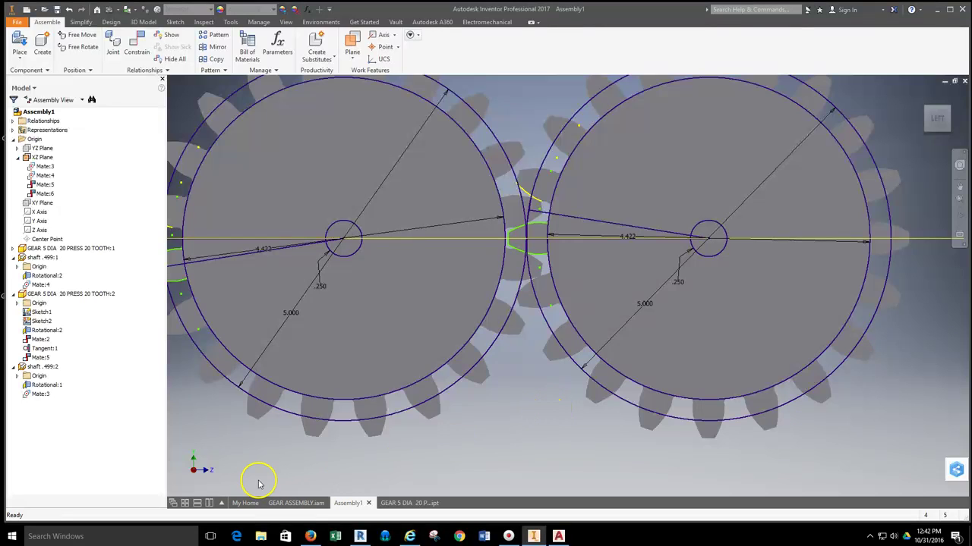
click(589, 324)
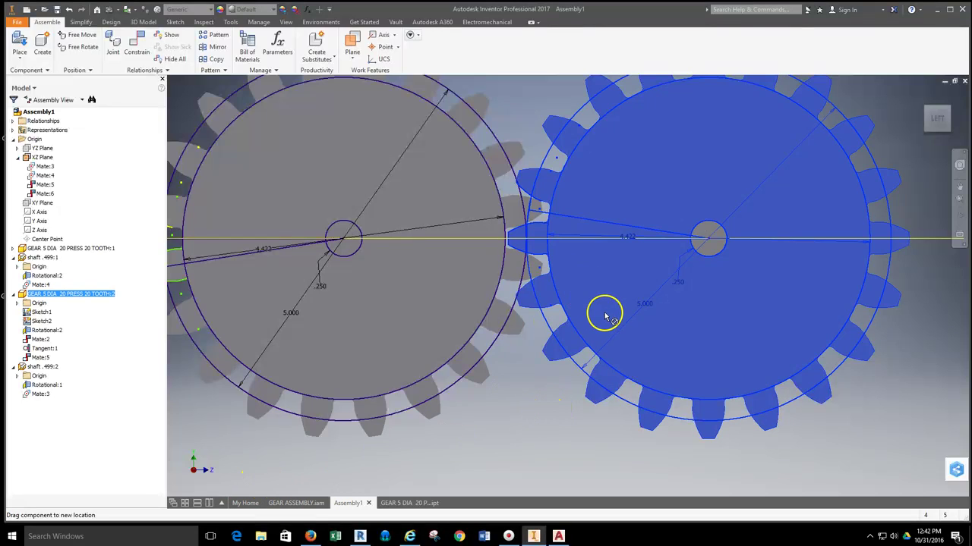
click(528, 417)
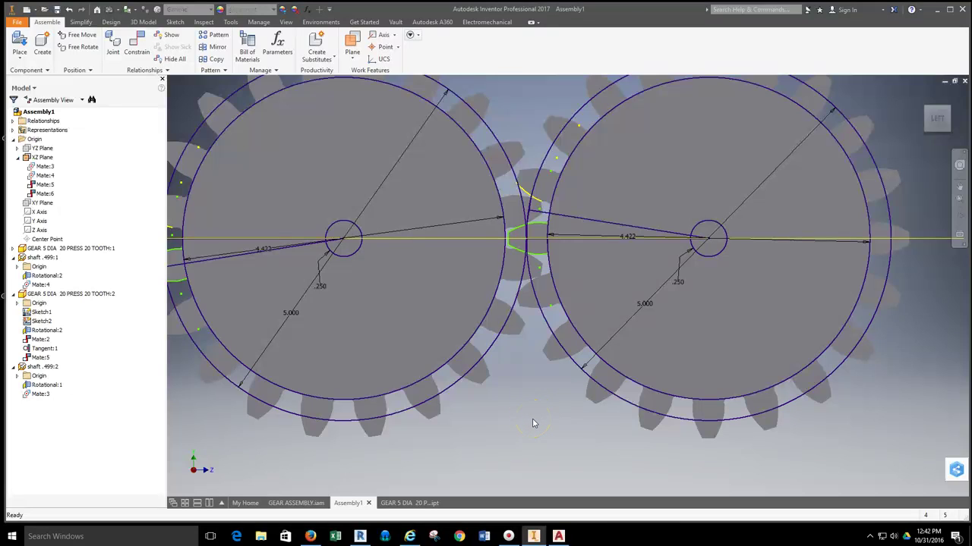
Delete the Mate:3 and Mate:4 constraints tying the two shafts to the XZ plane
right_click(42, 396)
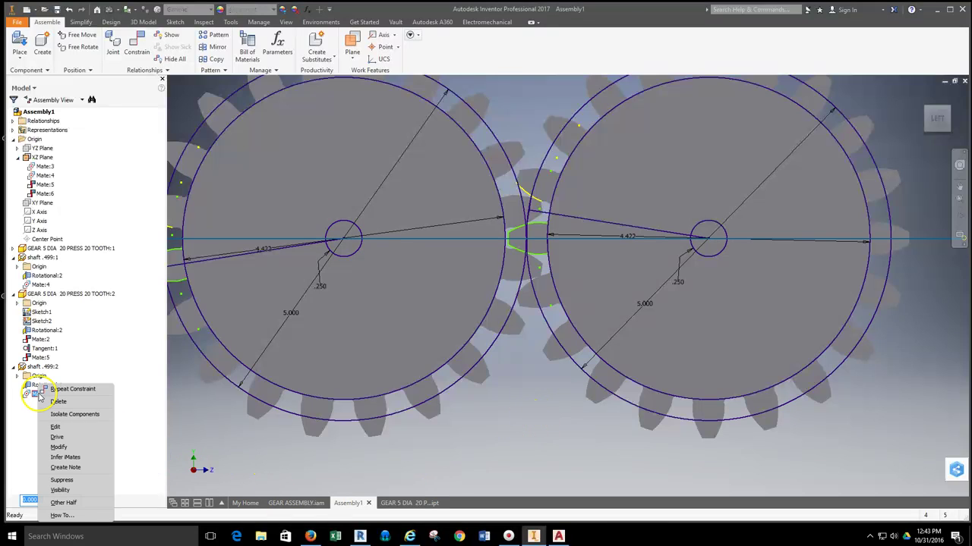
click(63, 405)
click(42, 276)
right_click(41, 276)
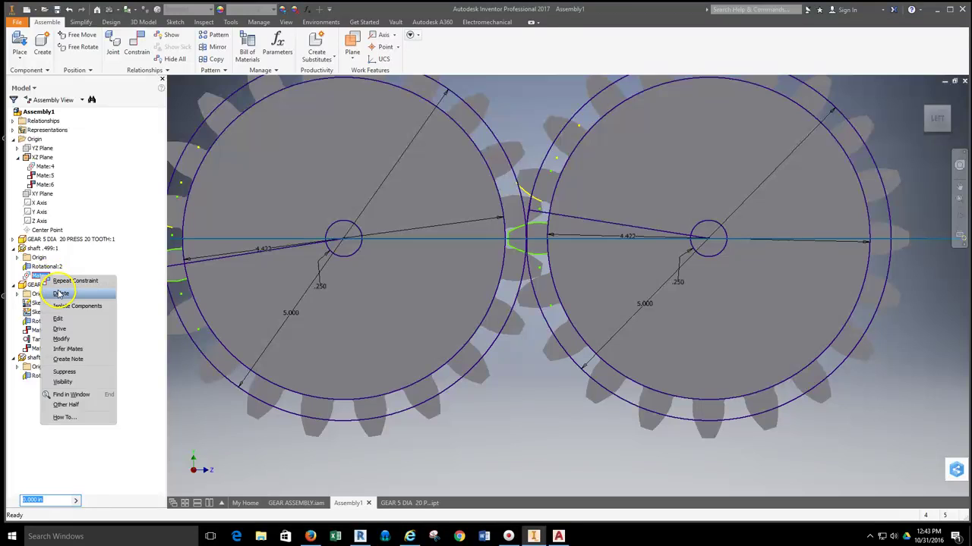
click(62, 293)
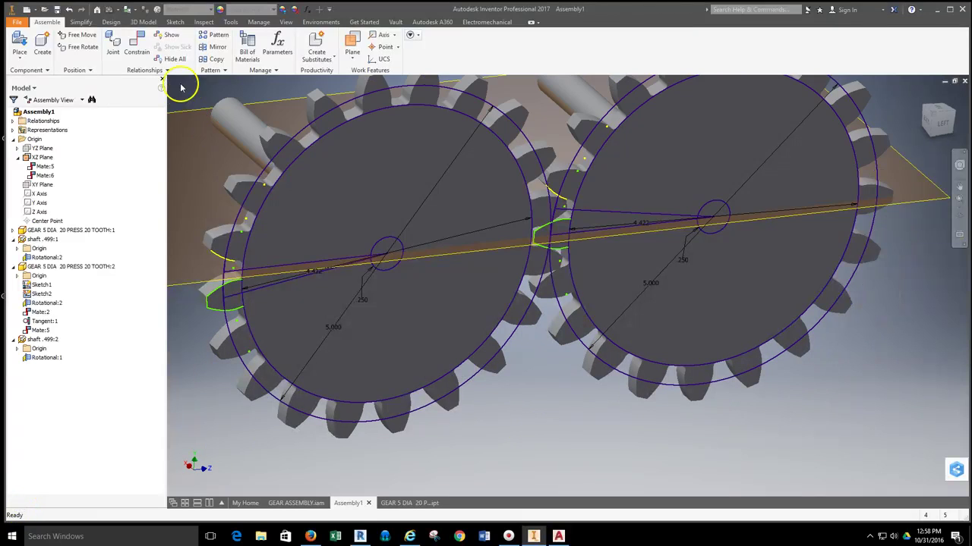
Add a rotation motion constraint between the first and second gear with ratio 1.000 and the reverse direction solution
click(135, 53)
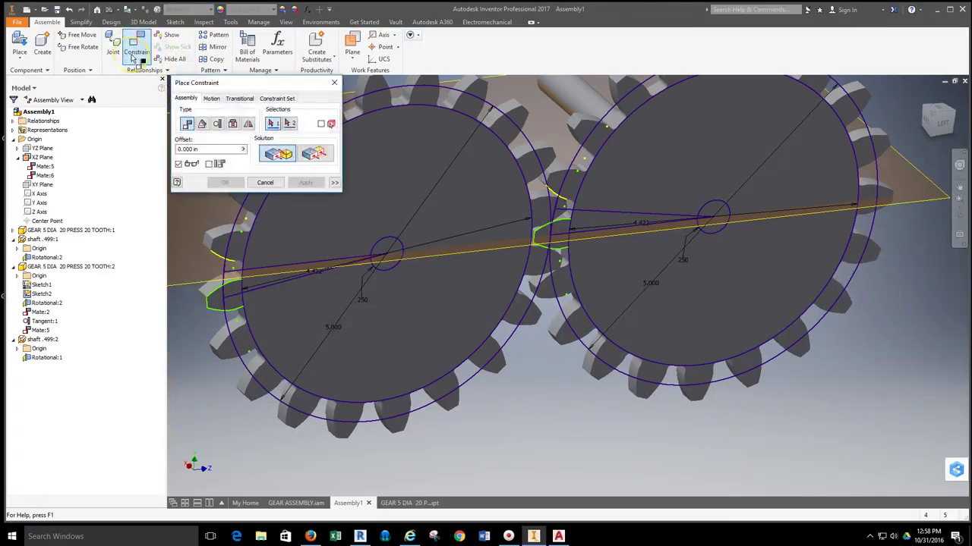
click(211, 100)
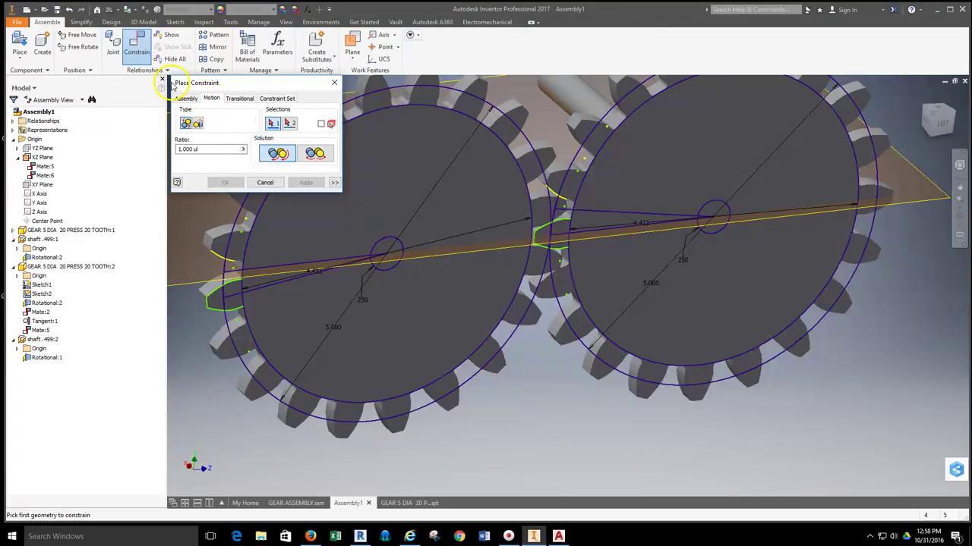
click(408, 178)
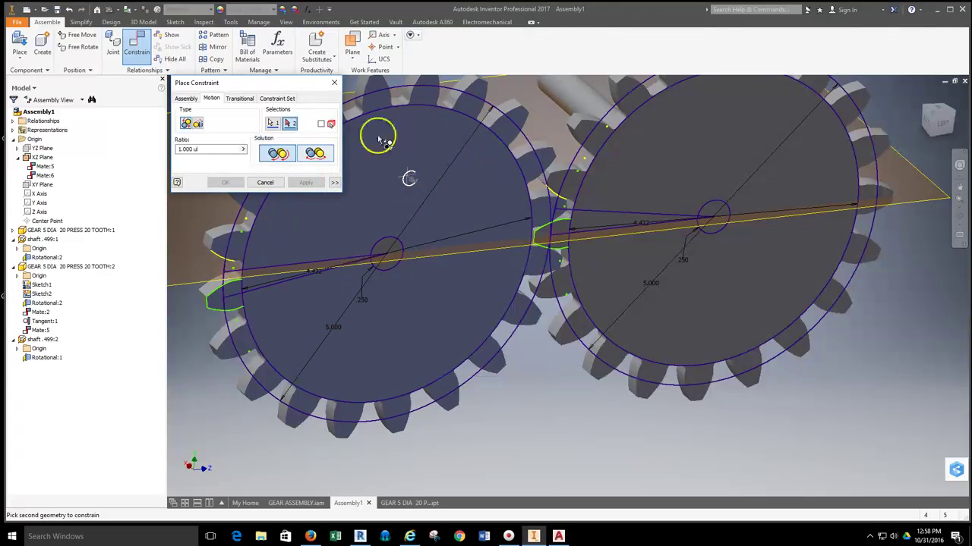
click(638, 190)
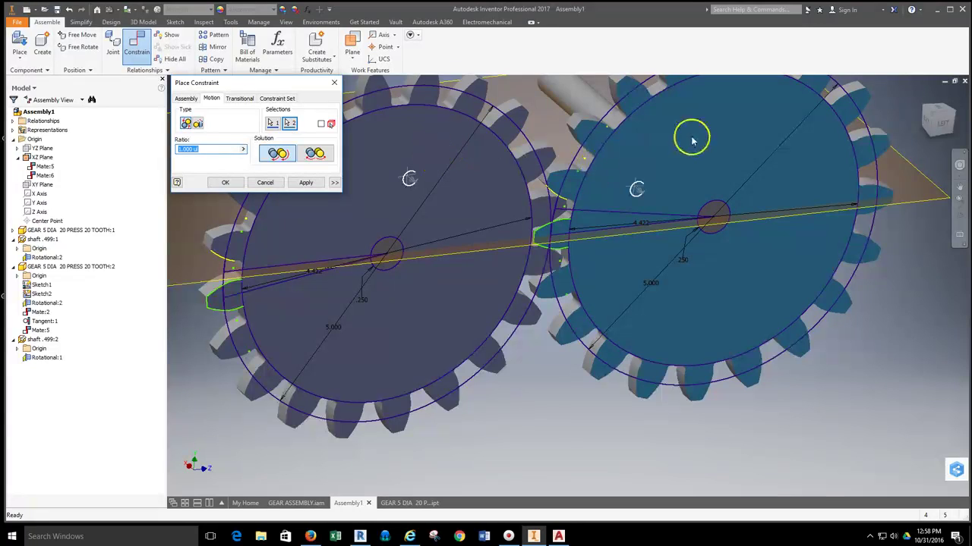
click(305, 154)
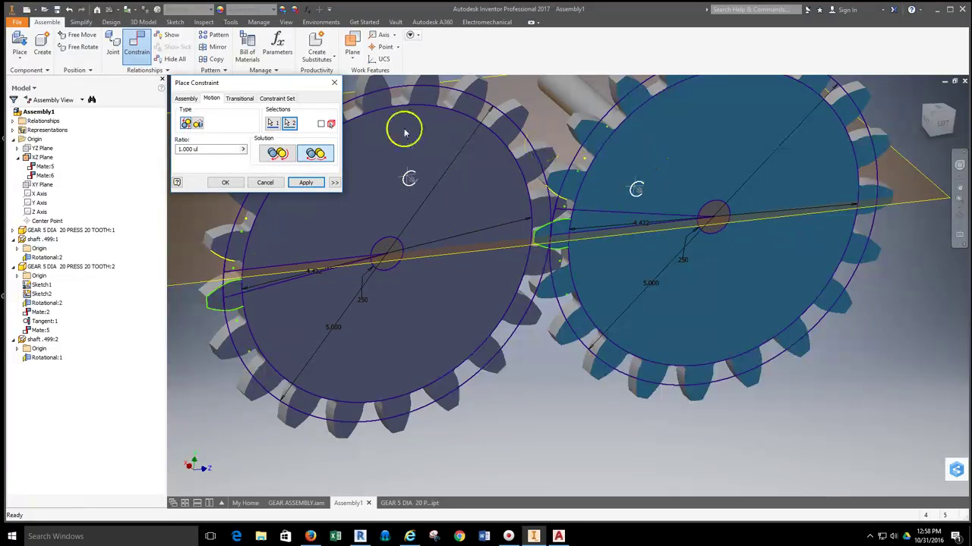
click(305, 184)
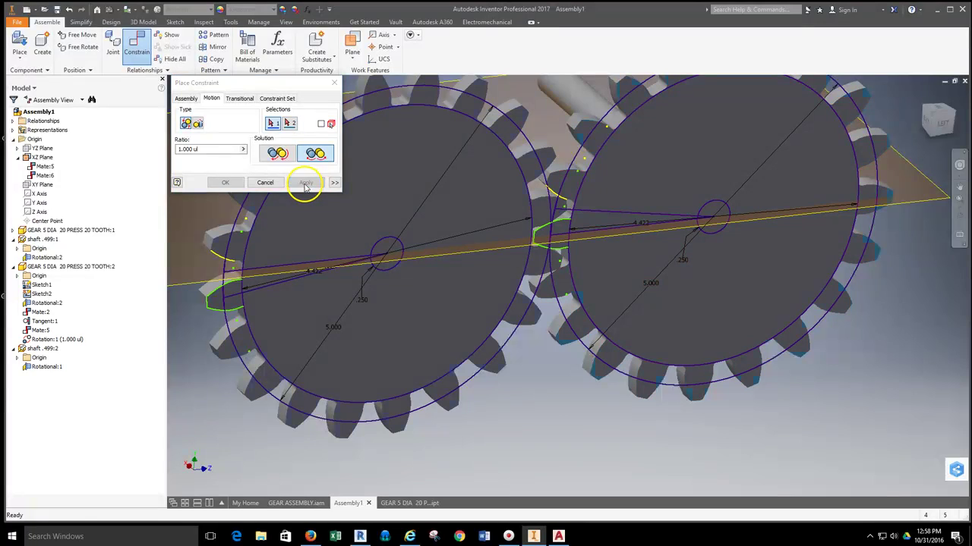
click(264, 184)
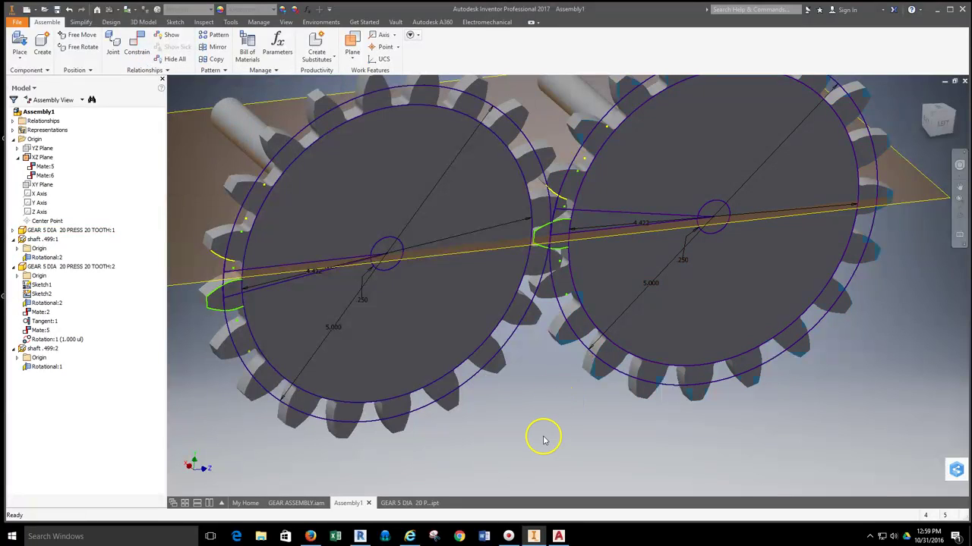
click(493, 379)
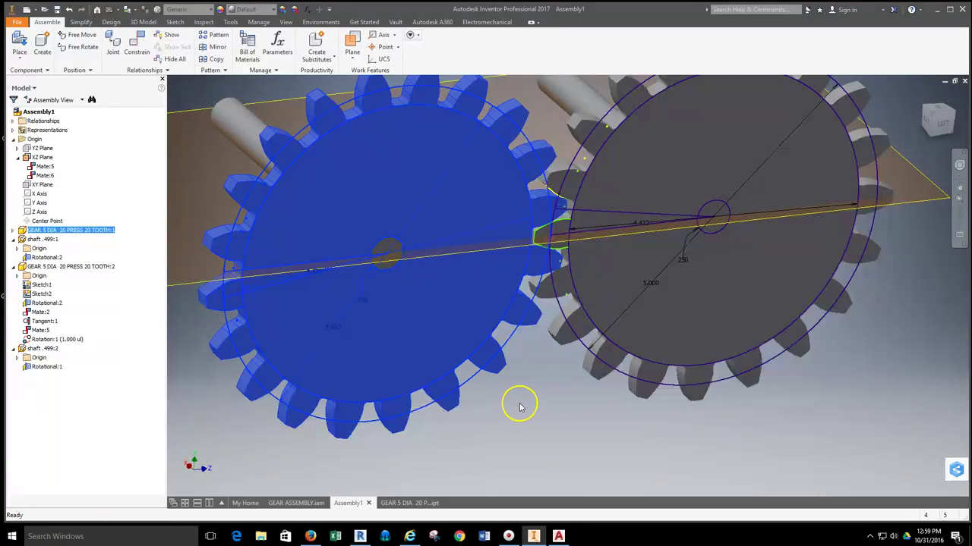
right_click(531, 427)
key(Escape)
click(513, 408)
click(447, 371)
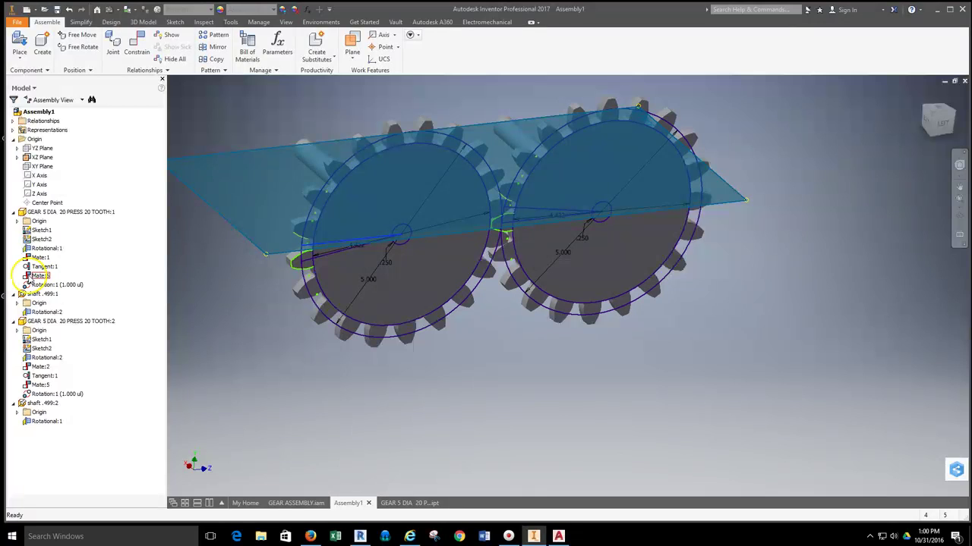
Delete the Mate:6 and Mate:5 constraints tying the two gears to the XZ plane, and rotate the first gear to test the meshing
right_click(31, 277)
click(54, 294)
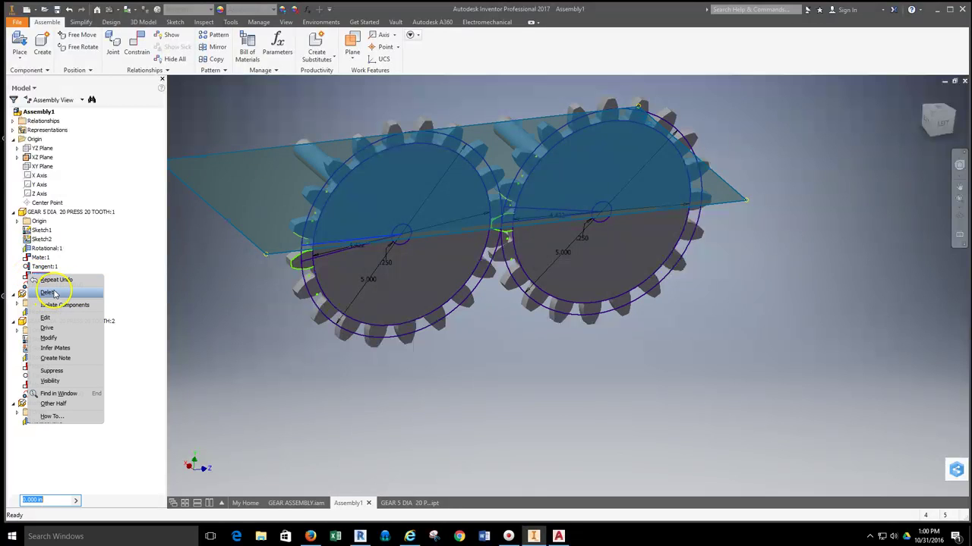
drag(477, 237, 455, 286)
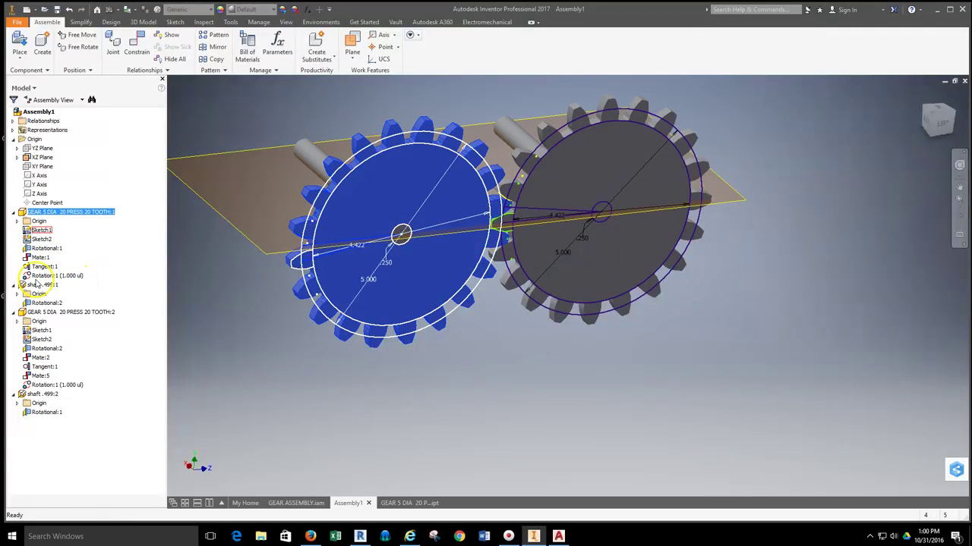
right_click(37, 377)
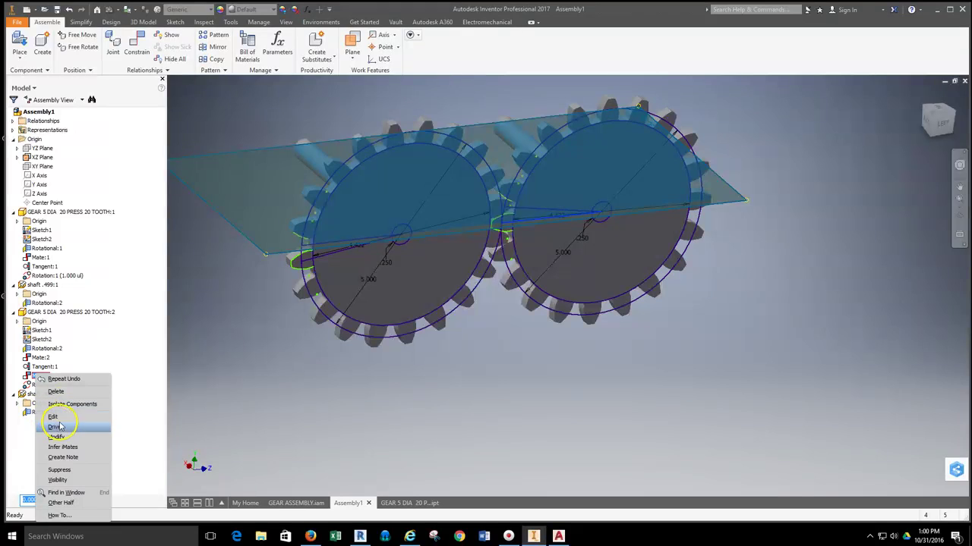
click(55, 391)
drag(448, 278, 380, 195)
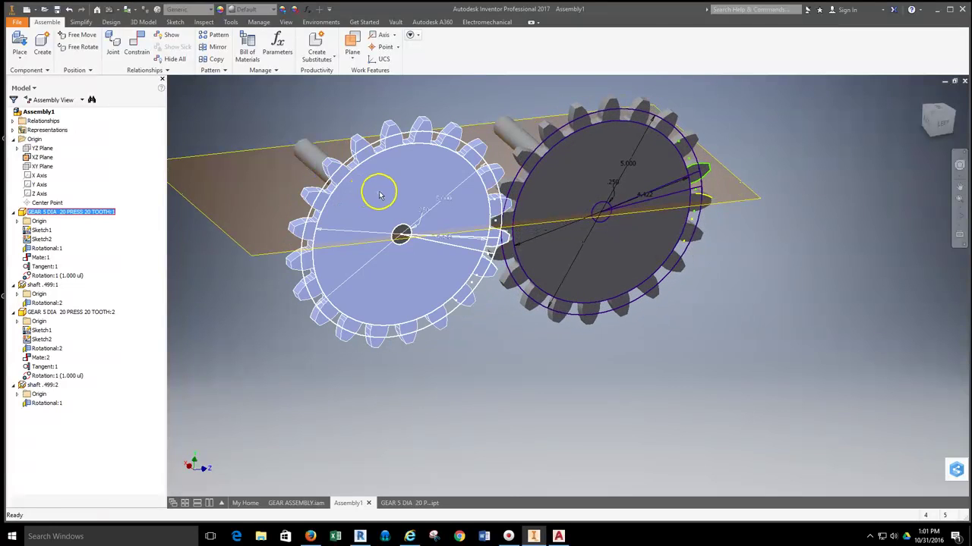